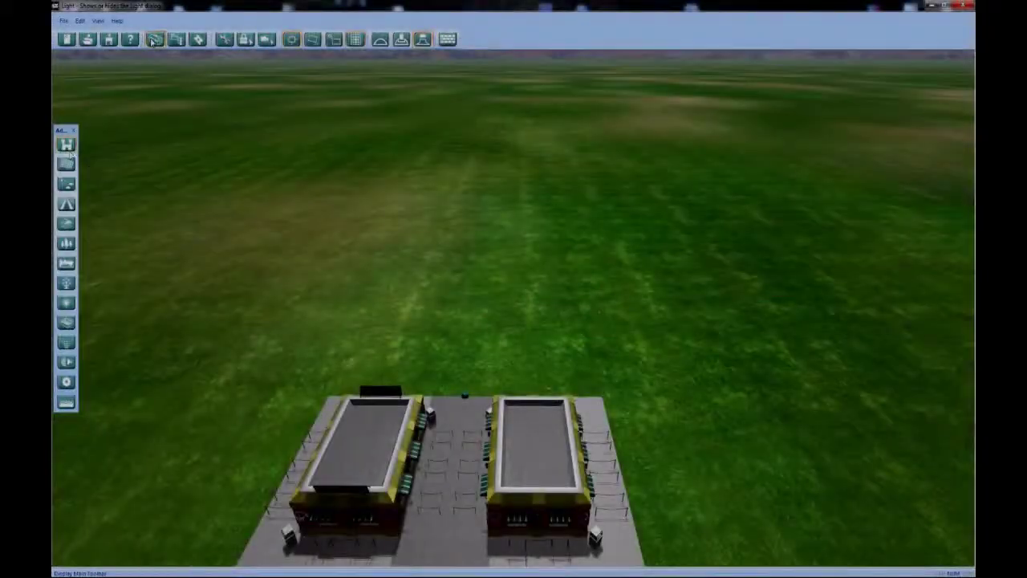
# Extend the path from the plaza between the two entrance buildings with Build Path, adding three winding curved segments across the grass
pyautogui.click(155, 39)
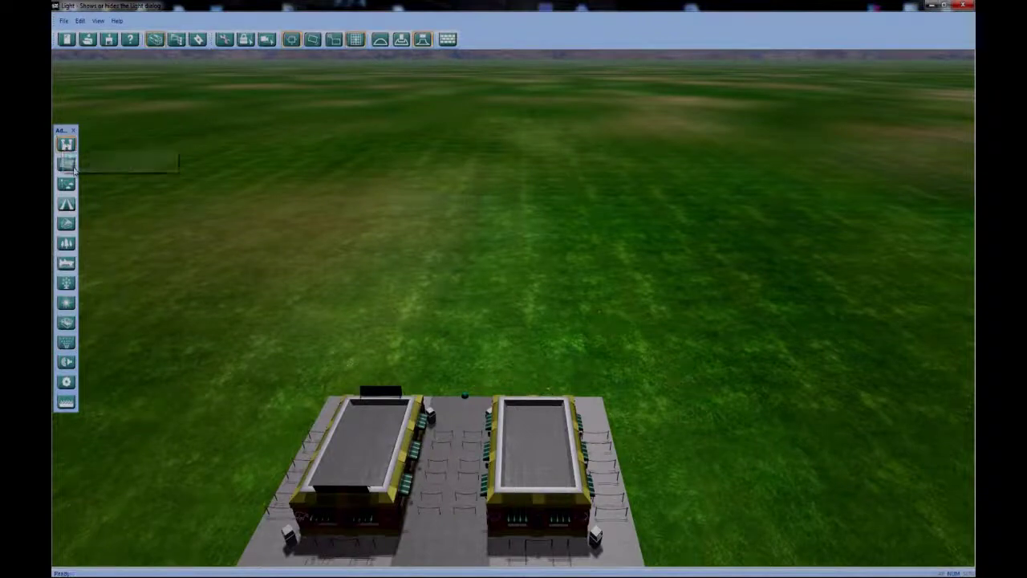
pyautogui.moveTo(496, 321); pyautogui.dragTo(503, 249, button='middle')
pyautogui.scroll(5, 509, 466)
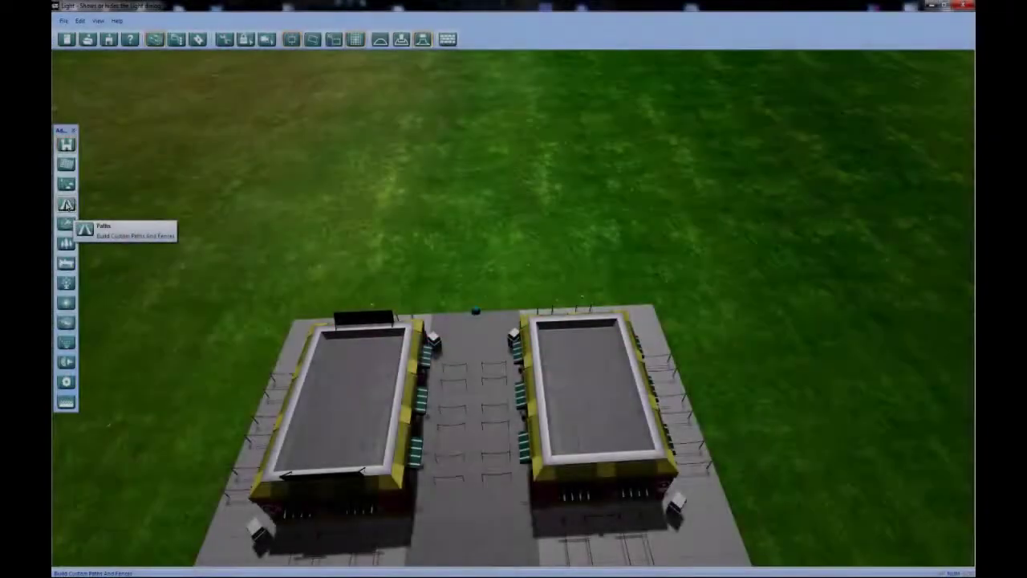
pyautogui.moveTo(538, 228)
pyautogui.mouseDown(button='right')
pyautogui.moveTo(523, 248)
pyautogui.moveTo(528, 234)
pyautogui.mouseUp(button='right')
pyautogui.scroll(2, 532, 245)
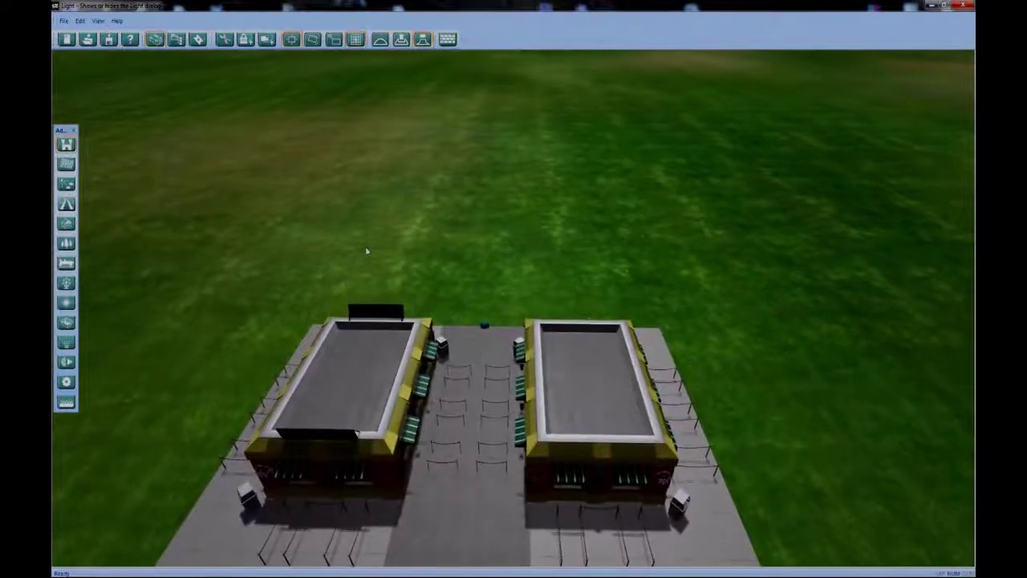
pyautogui.click(66, 204)
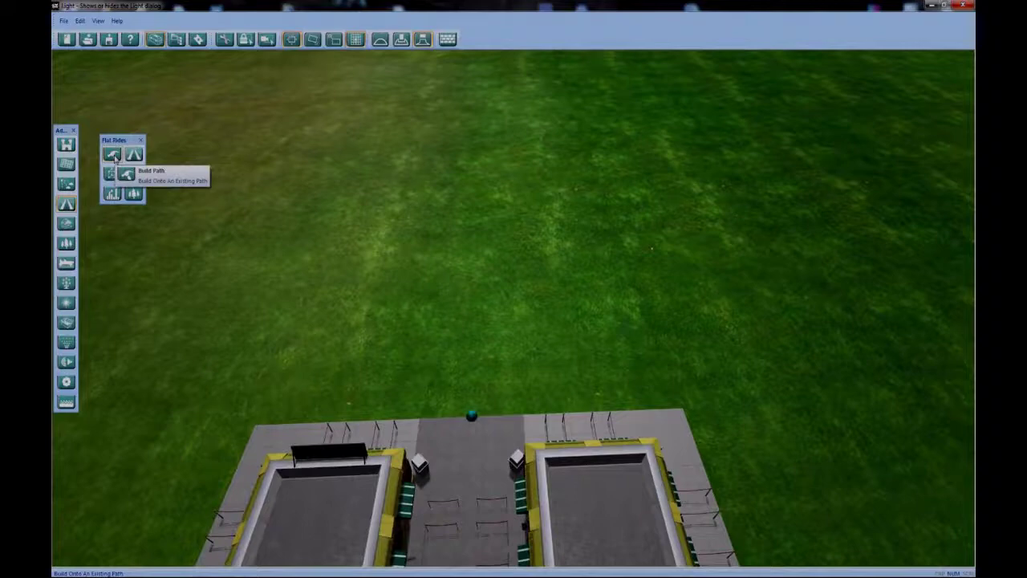
pyautogui.click(114, 156)
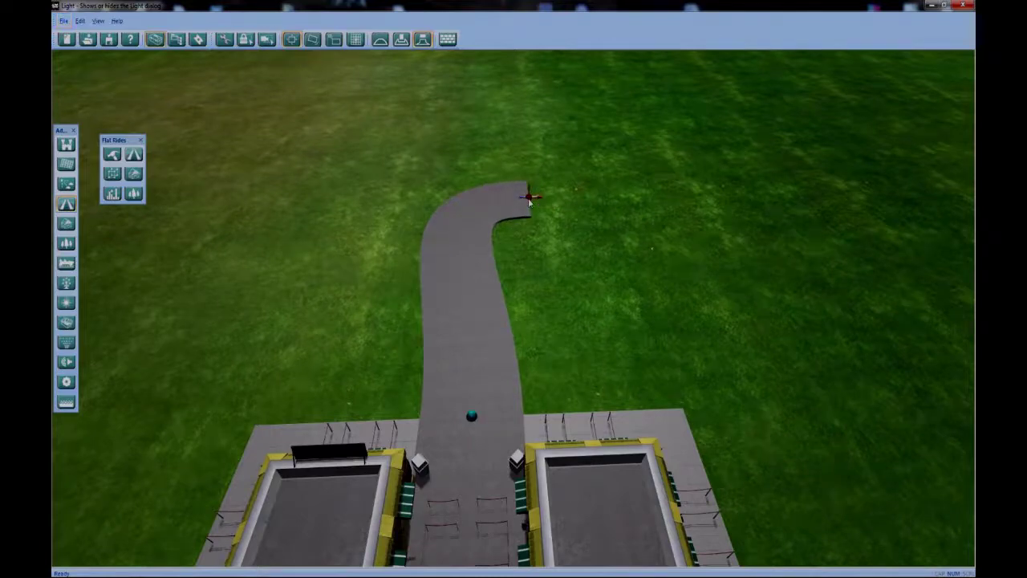
pyautogui.click(529, 199)
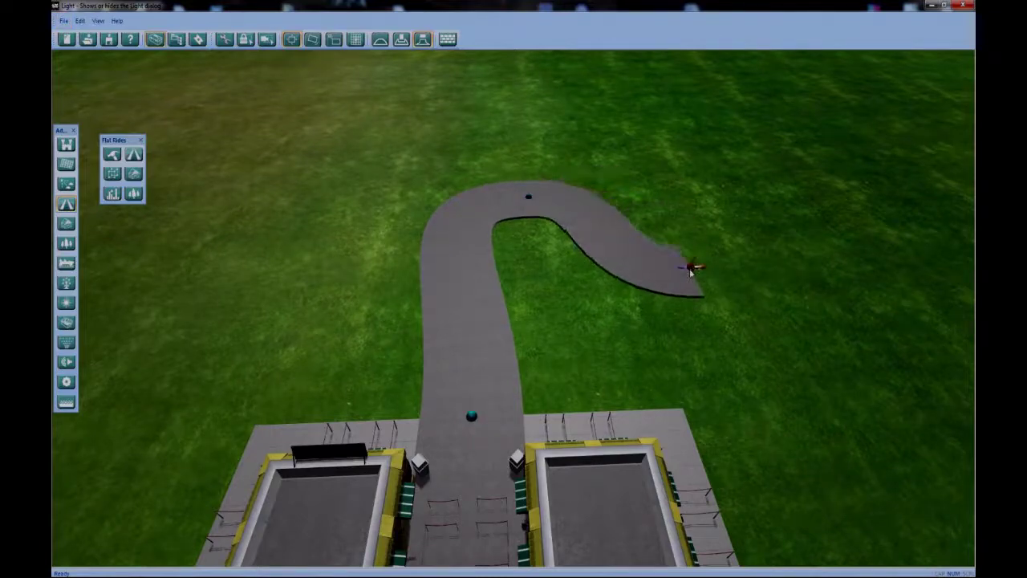
pyautogui.click(692, 267)
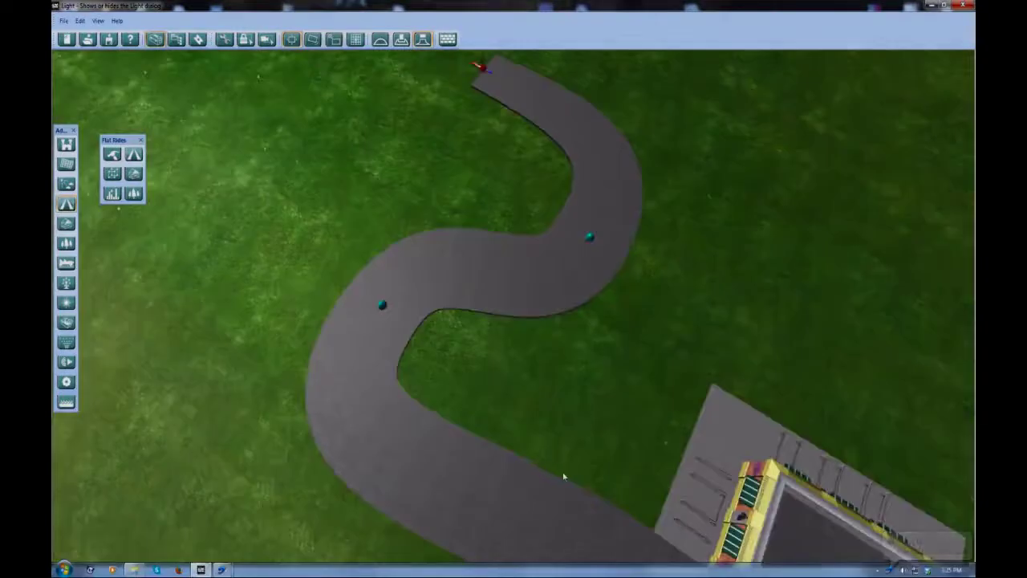
# Place a plain path piece from the path library as a shortcut off the winding path and pull its end onto the main path
pyautogui.moveTo(624, 393); pyautogui.dragTo(546, 151, button='middle')
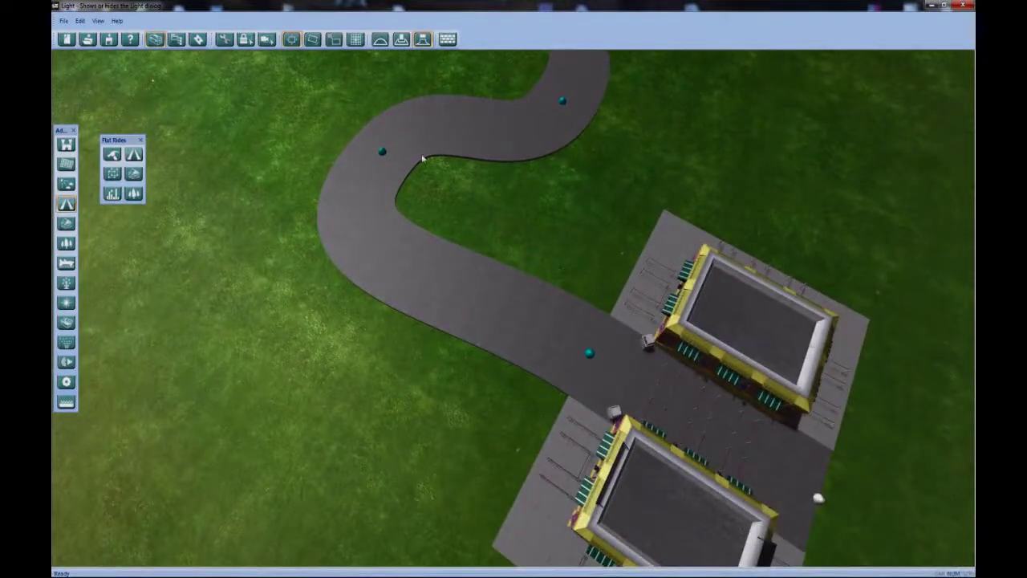
pyautogui.scroll(8, 466, 145)
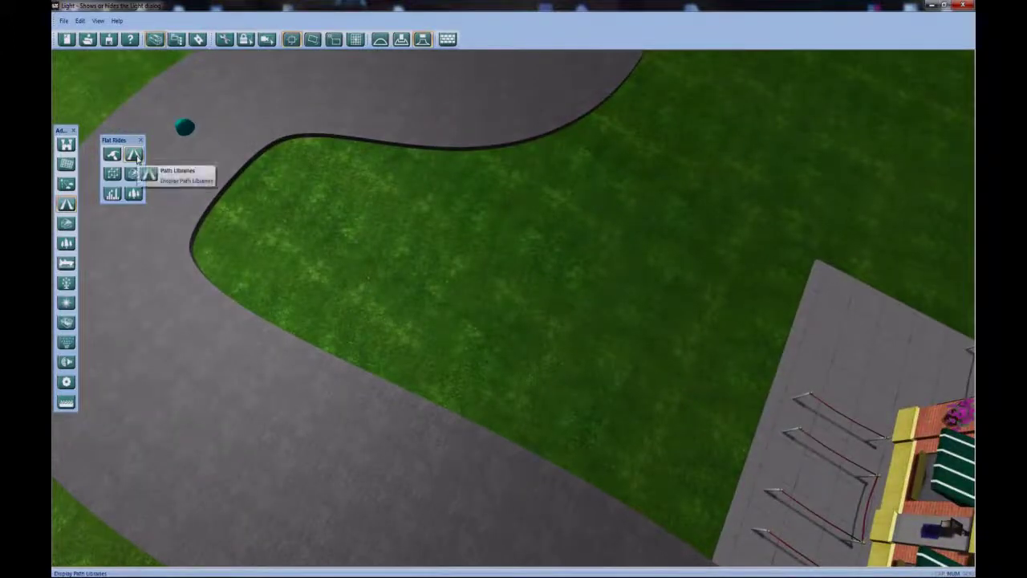
pyautogui.click(135, 155)
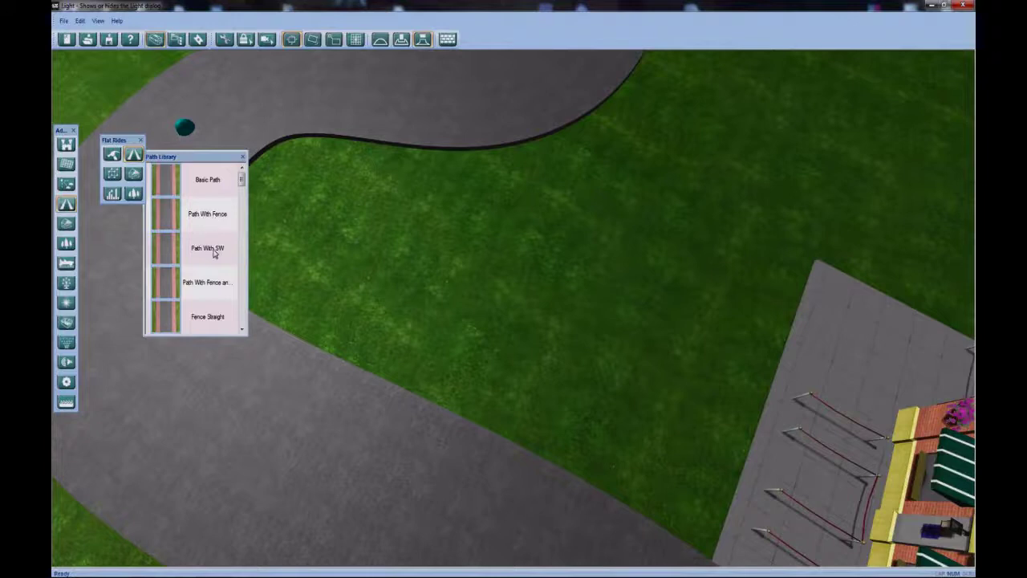
pyautogui.moveTo(244, 186); pyautogui.dragTo(248, 307)
pyautogui.press('Down')
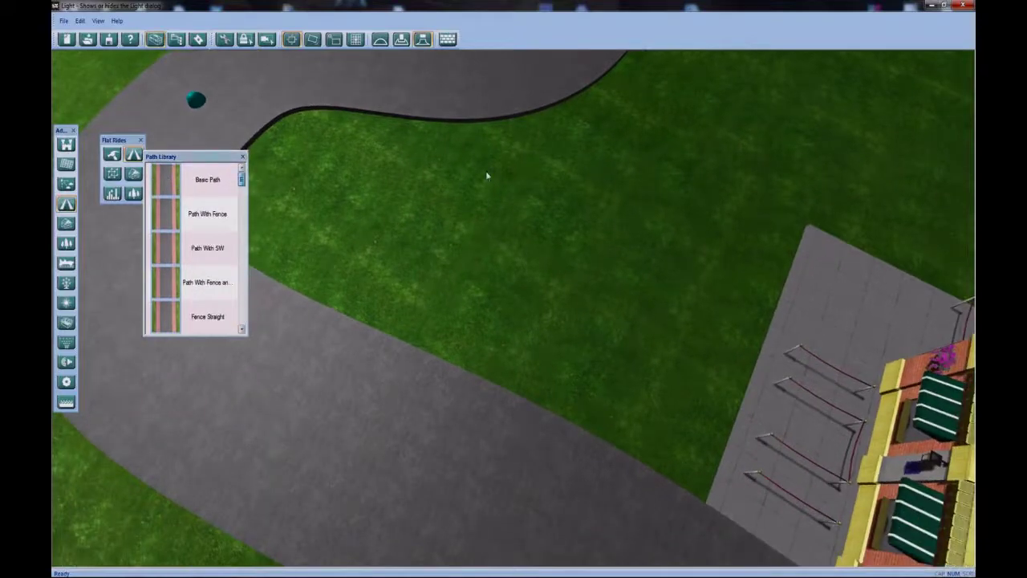
pyautogui.moveTo(488, 176)
pyautogui.mouseDown()
pyautogui.moveTo(569, 232)
pyautogui.moveTo(571, 214)
pyautogui.moveTo(508, 278)
pyautogui.moveTo(500, 223)
pyautogui.moveTo(523, 195)
pyautogui.moveTo(482, 220)
pyautogui.moveTo(473, 217)
pyautogui.moveTo(496, 203)
pyautogui.moveTo(456, 208)
pyautogui.moveTo(508, 175)
pyautogui.moveTo(476, 192)
pyautogui.moveTo(488, 188)
pyautogui.moveTo(484, 346)
pyautogui.moveTo(486, 329)
pyautogui.moveTo(461, 374)
pyautogui.moveTo(478, 386)
pyautogui.moveTo(470, 405)
pyautogui.moveTo(433, 408)
pyautogui.mouseUp()
pyautogui.press('Up')
pyautogui.scroll(-4, 523, 271)
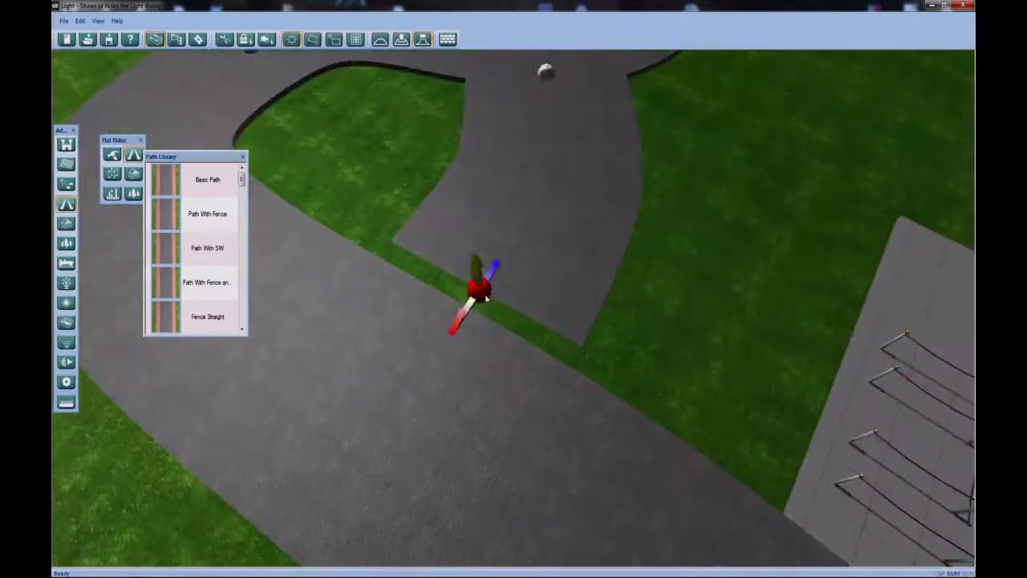
pyautogui.moveTo(485, 298); pyautogui.dragTo(462, 327)
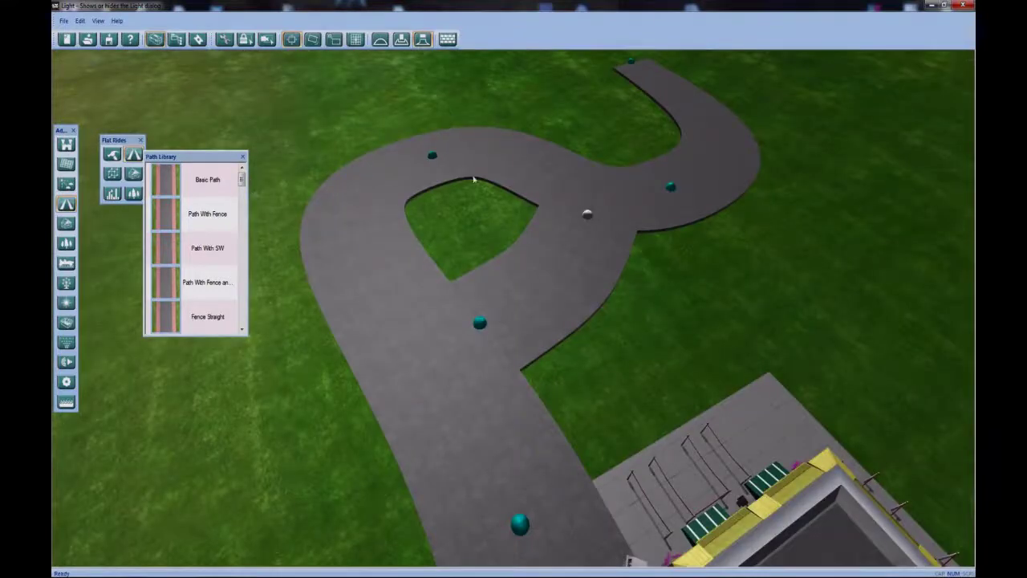
# Try a rail fence on the outer edge of the first curved path segment, followed by one on its inner edge
pyautogui.moveTo(431, 150); pyautogui.dragTo(436, 231, button='middle')
pyautogui.moveTo(385, 271); pyautogui.dragTo(546, 288, button='middle')
pyautogui.scroll(2, 518, 381)
pyautogui.moveTo(518, 381); pyautogui.dragTo(450, 233, button='middle')
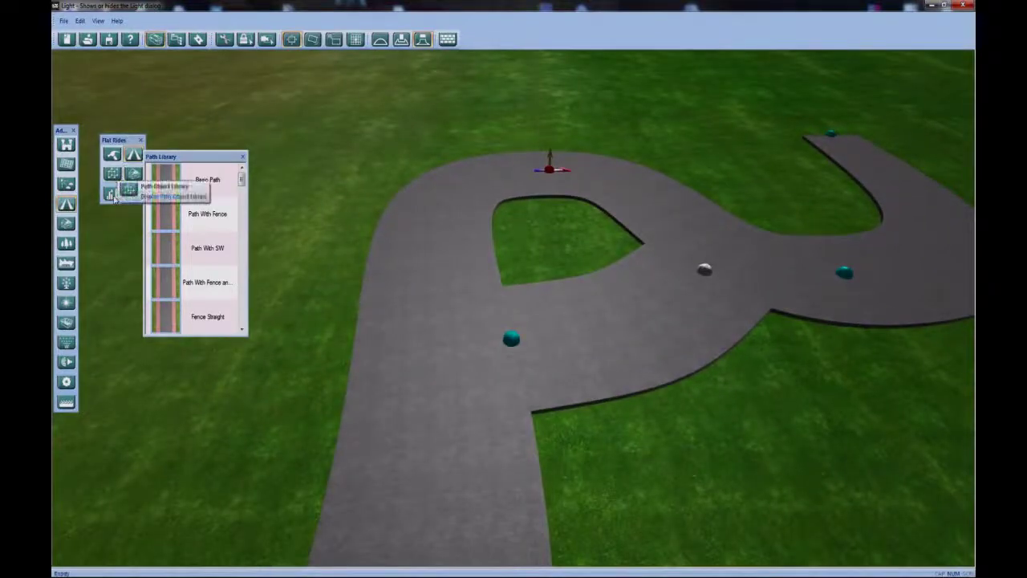
pyautogui.click(113, 195)
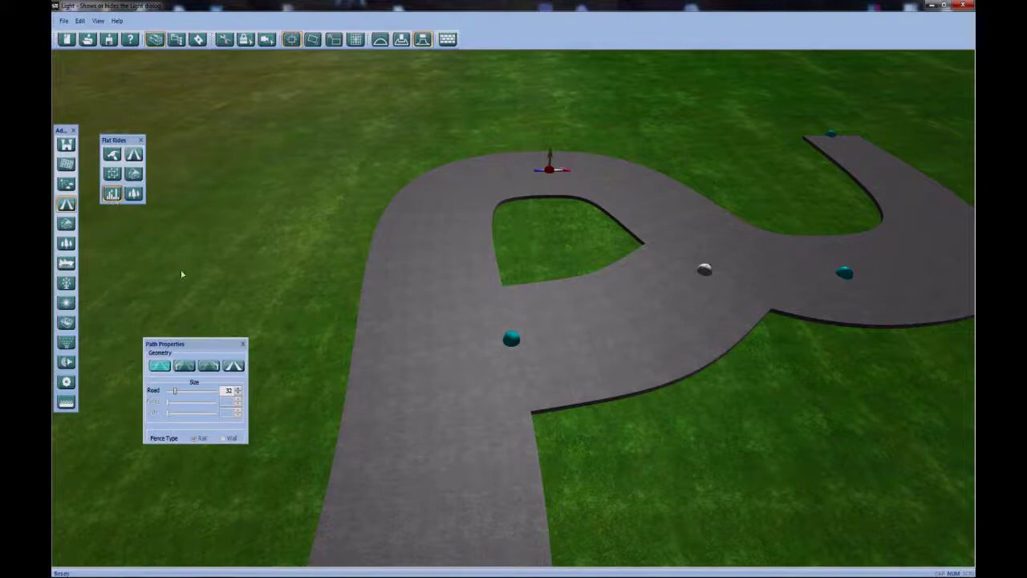
pyautogui.click(183, 367)
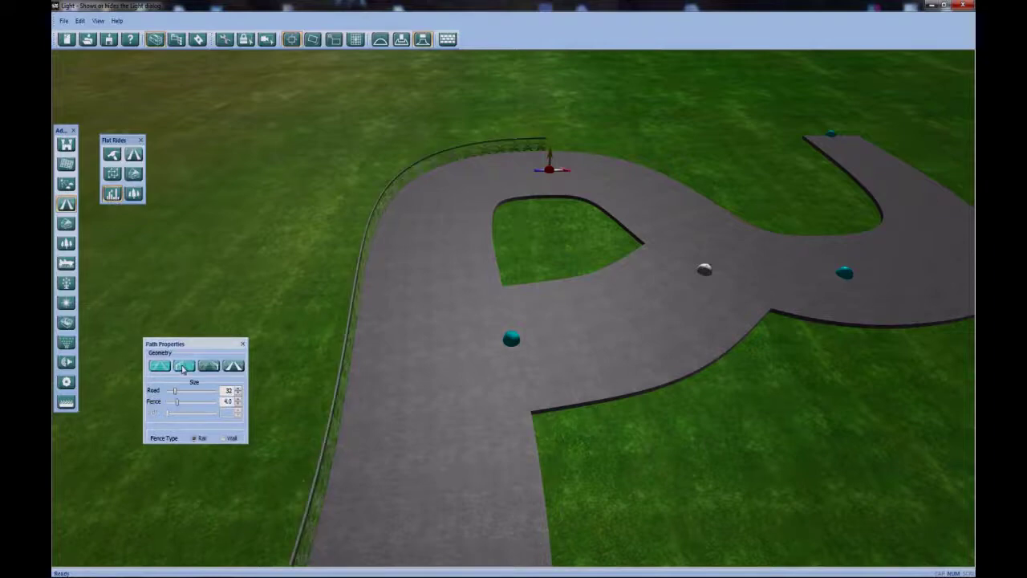
pyautogui.click(209, 367)
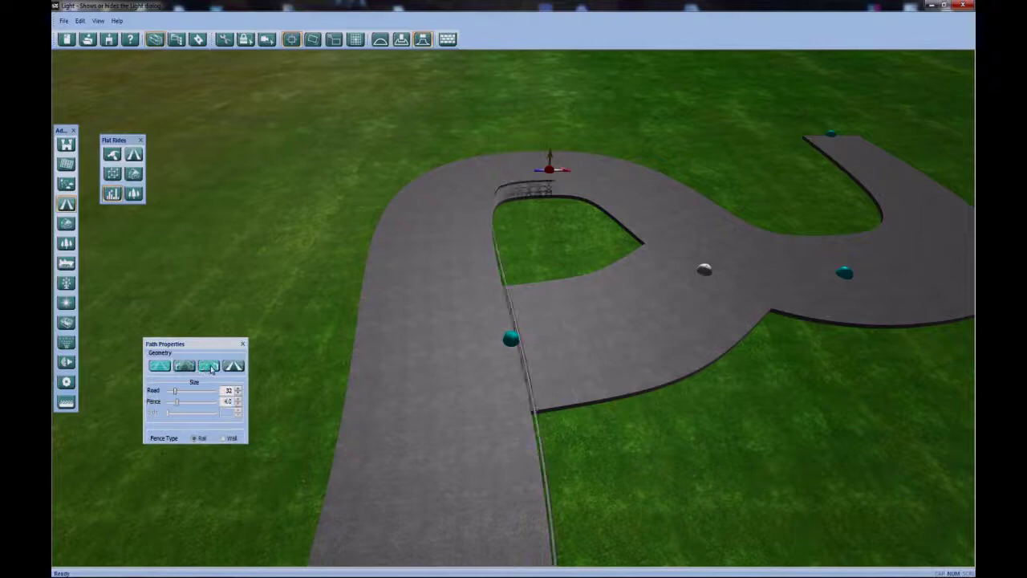
# Try brick side strips along the first path segment with the side size reduced to 1
pyautogui.click(232, 367)
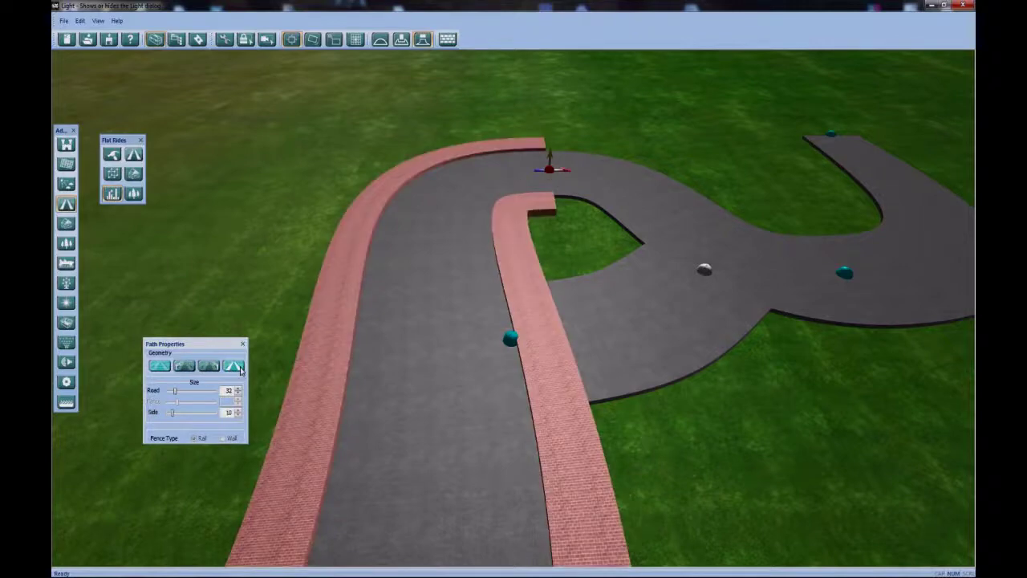
pyautogui.click(240, 369)
pyautogui.click(240, 369)
pyautogui.moveTo(172, 419); pyautogui.dragTo(164, 418)
pyautogui.moveTo(438, 290)
pyautogui.mouseDown(button='middle')
pyautogui.moveTo(452, 289)
pyautogui.moveTo(442, 305)
pyautogui.mouseUp(button='middle')
pyautogui.scroll(3, 429, 321)
pyautogui.scroll(5, 449, 325)
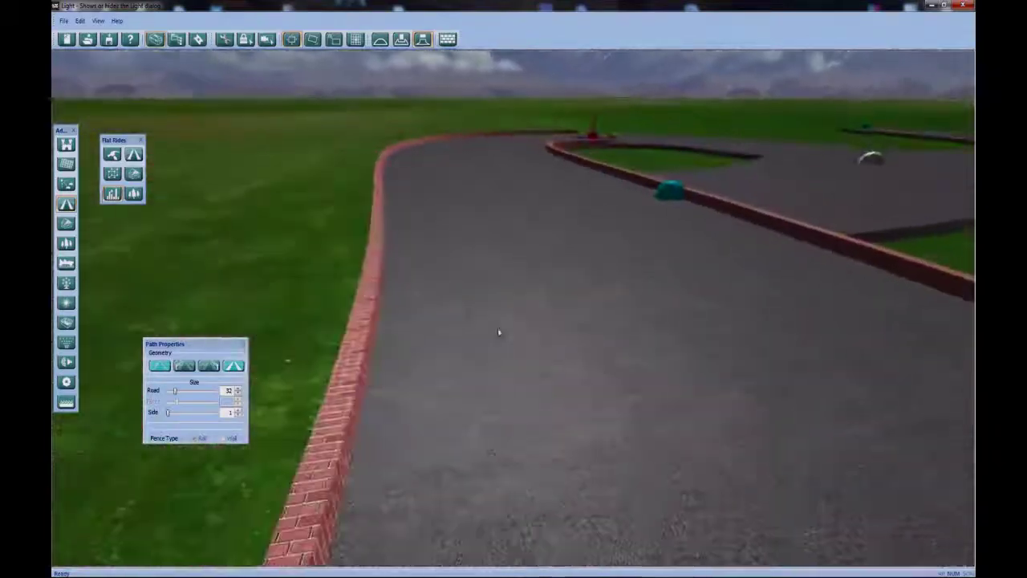
pyautogui.moveTo(499, 332); pyautogui.dragTo(486, 217, button='middle')
pyautogui.scroll(-2, 465, 169)
pyautogui.moveTo(456, 150); pyautogui.dragTo(380, 280, button='middle')
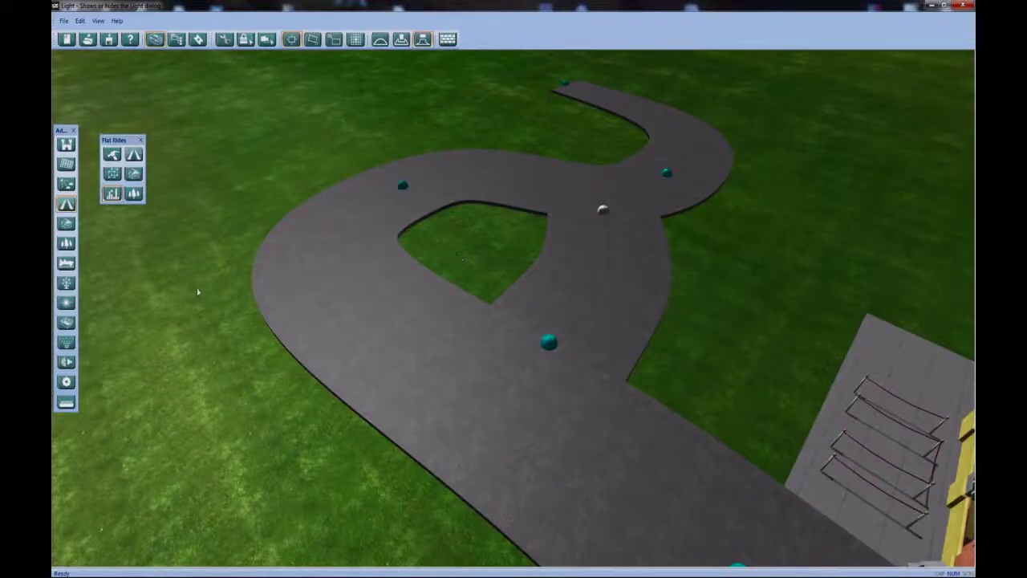
# Add two rows of Tulip Tree Medium path objects, one along each side of the first path segment
pyautogui.click(134, 195)
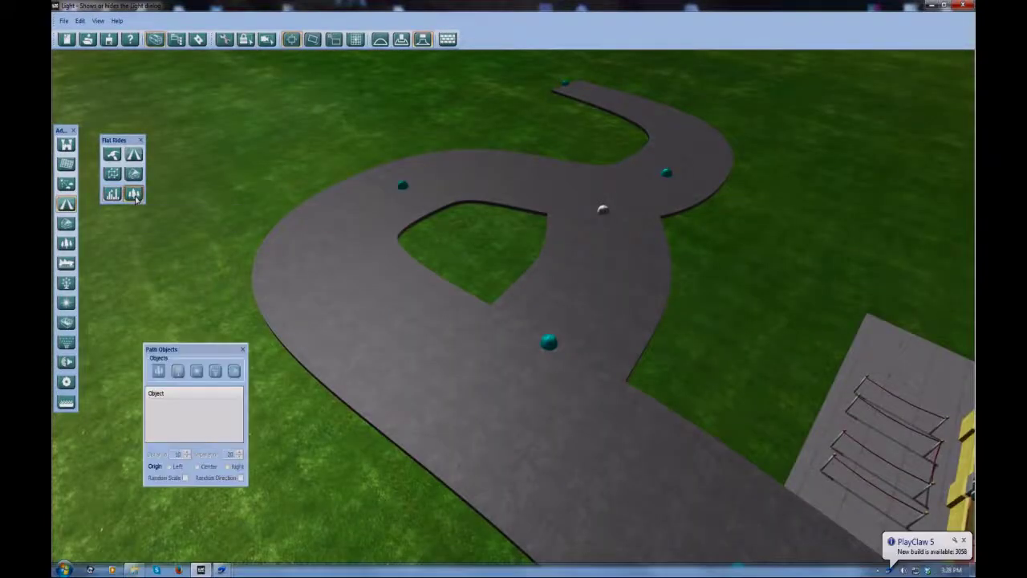
pyautogui.moveTo(456, 312); pyautogui.dragTo(429, 323, button='middle')
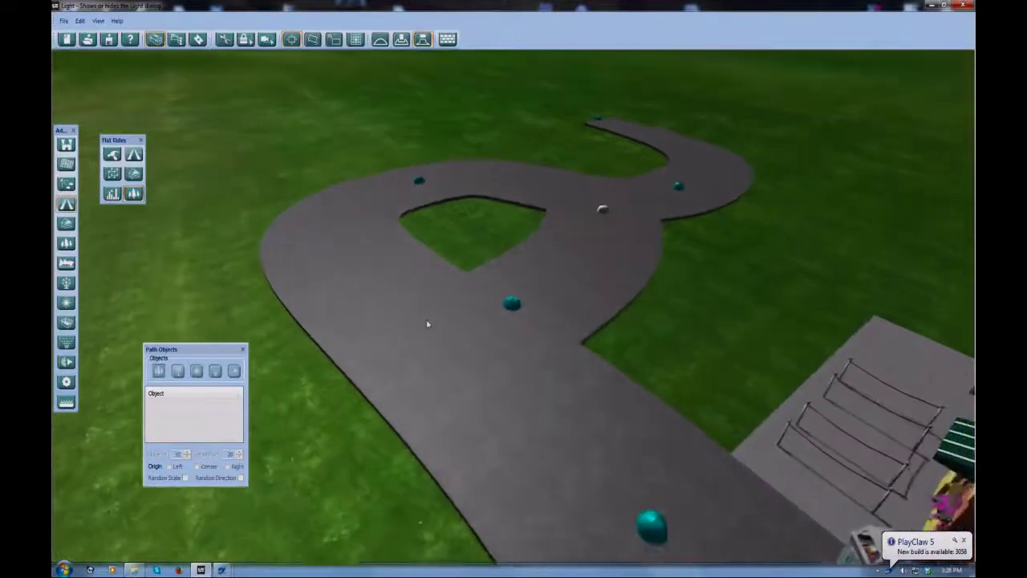
pyautogui.moveTo(398, 269); pyautogui.dragTo(417, 287, button='middle')
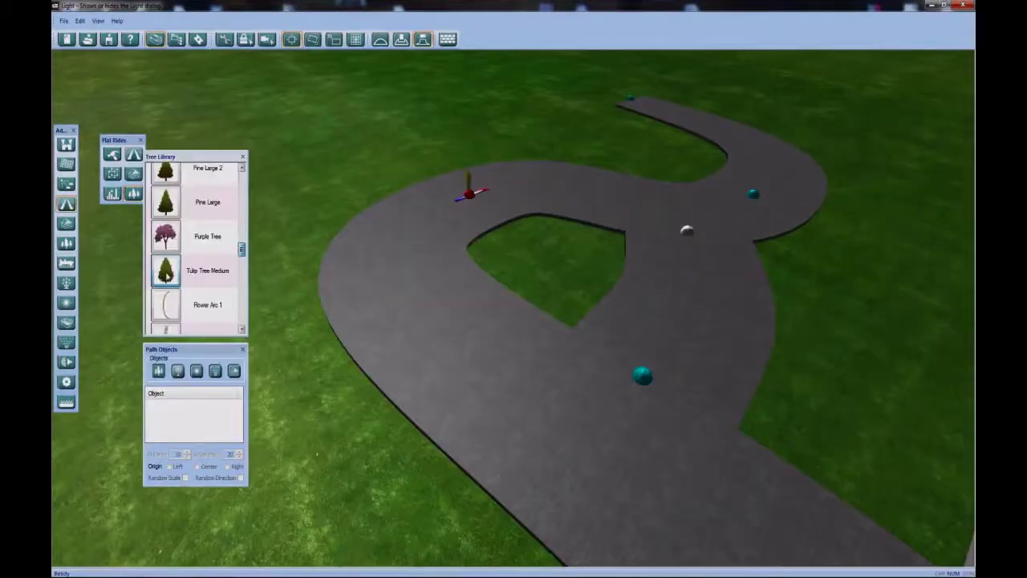
pyautogui.doubleClick(167, 276)
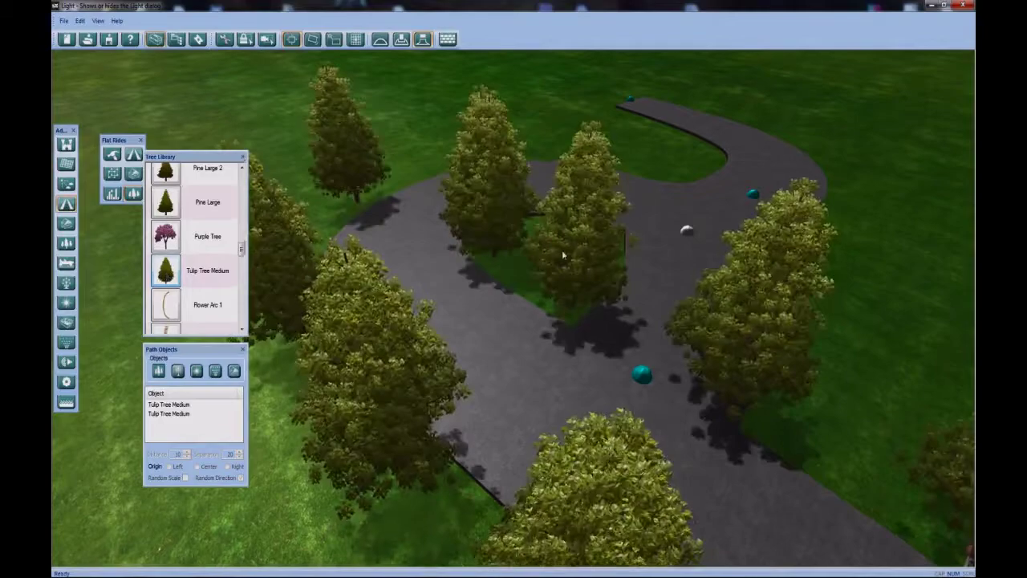
pyautogui.moveTo(551, 260); pyautogui.dragTo(517, 193, button='middle')
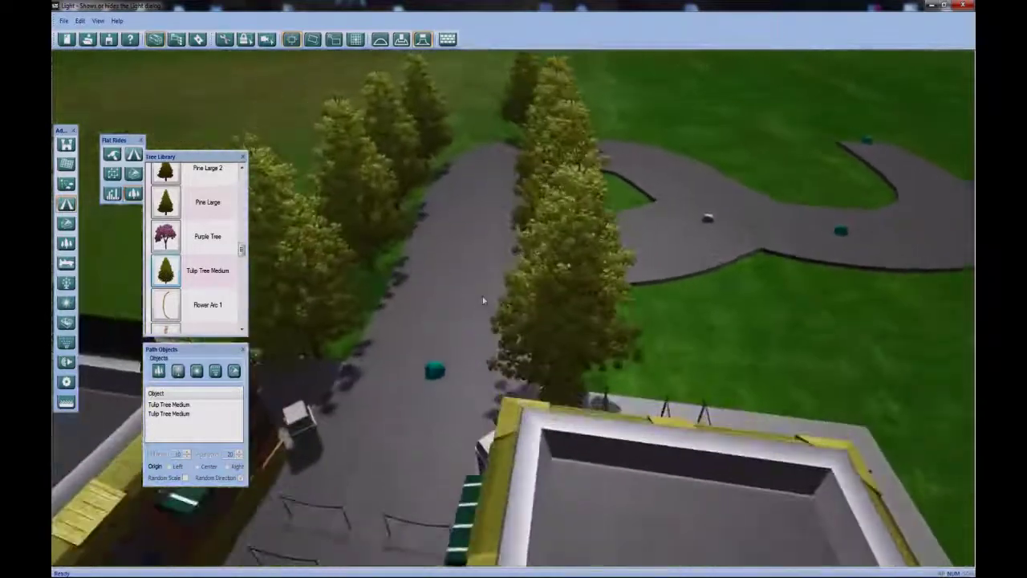
pyautogui.moveTo(453, 309); pyautogui.dragTo(509, 289, button='middle')
pyautogui.moveTo(508, 252); pyautogui.dragTo(479, 273, button='right')
pyautogui.moveTo(479, 273); pyautogui.dragTo(550, 278, button='middle')
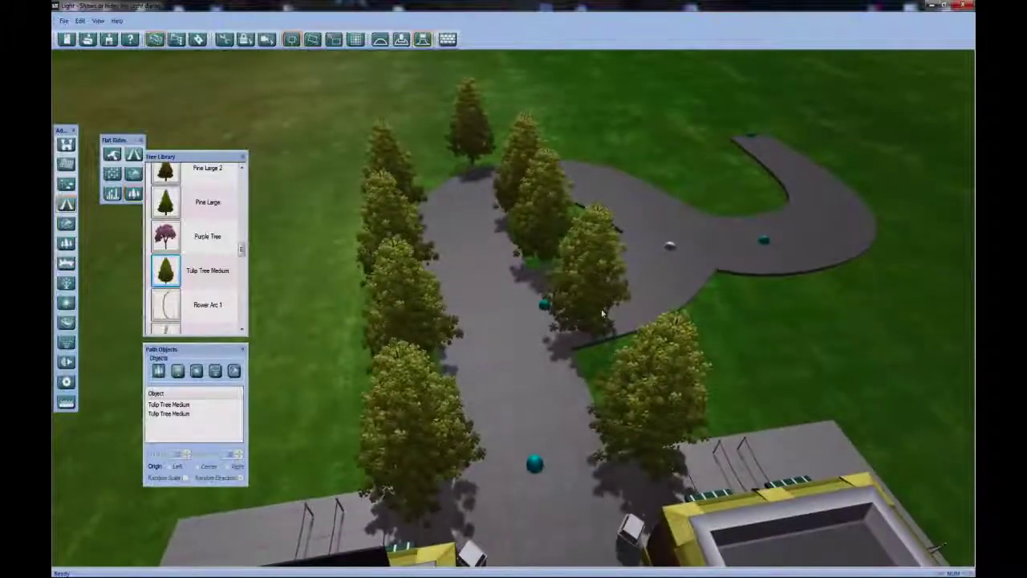
# Remove the second Tulip Tree Medium row from the path objects and set the remaining row's distance to 63
pyautogui.click(176, 413)
pyautogui.press('Delete')
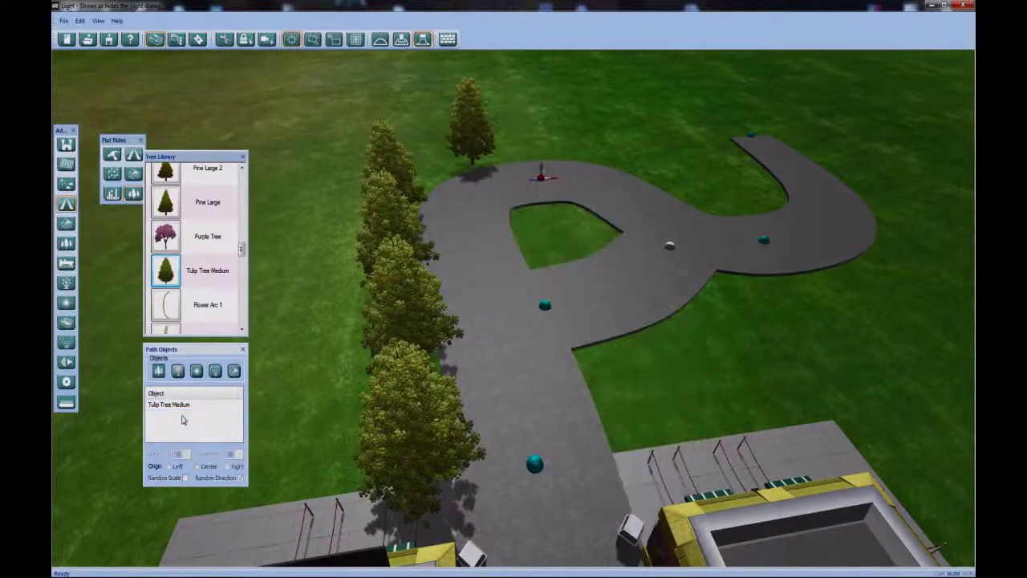
pyautogui.click(160, 406)
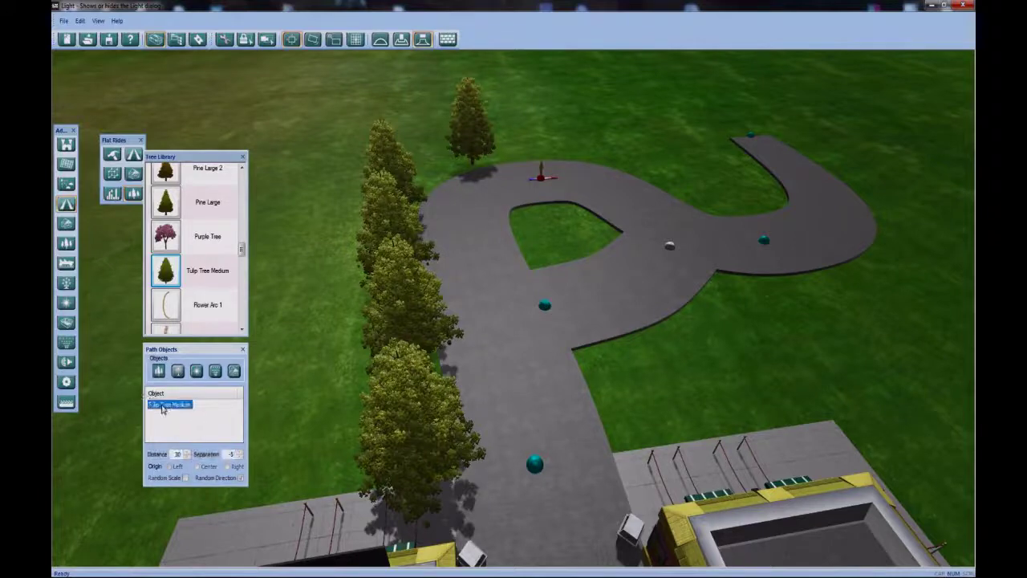
pyautogui.click(186, 453)
pyautogui.click(186, 453)
pyautogui.click(186, 453)
pyautogui.click(186, 453)
pyautogui.click(186, 453)
pyautogui.click(186, 452)
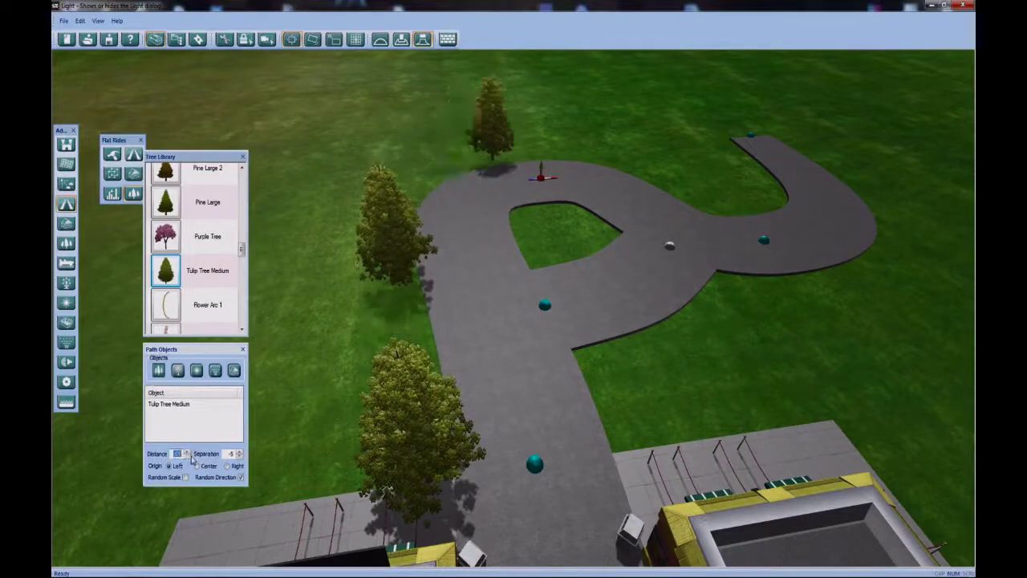
# Set the remaining Tulip Tree Medium row's separation to -27 so the trees stand away from the path's edge
pyautogui.click(240, 455)
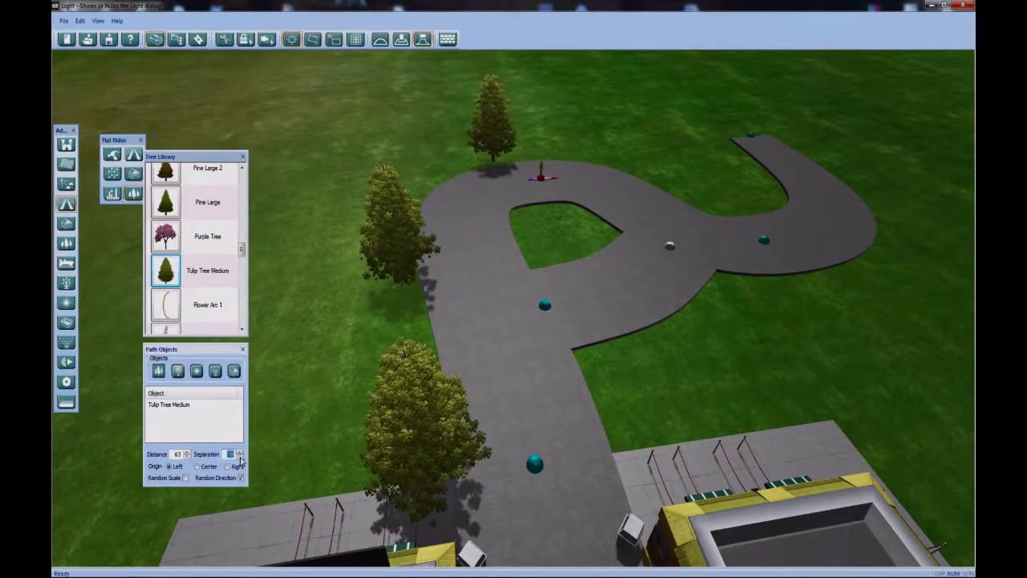
pyautogui.click(240, 455)
pyautogui.click(240, 455)
pyautogui.click(240, 455)
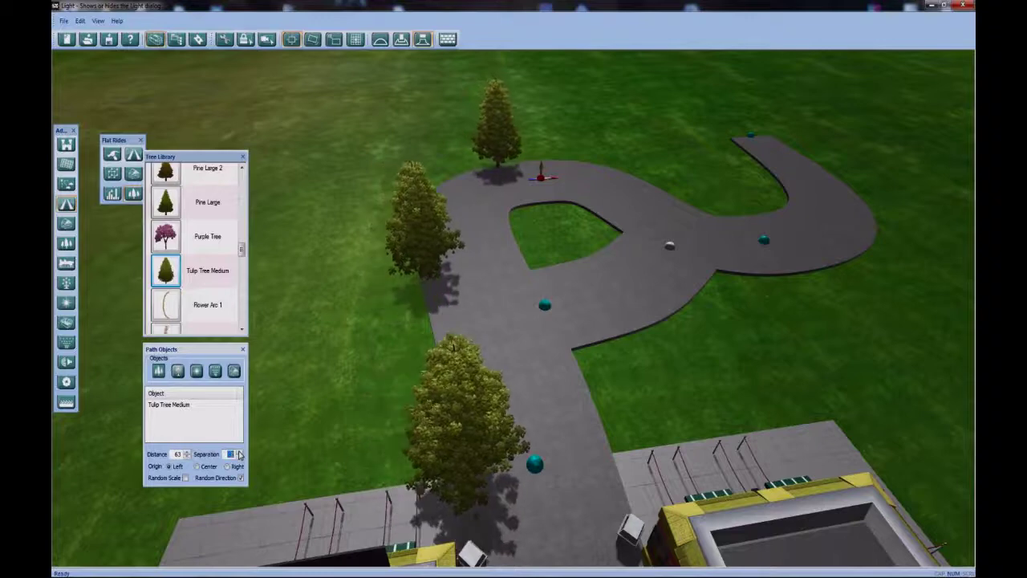
pyautogui.click(240, 455)
pyautogui.click(240, 452)
pyautogui.click(239, 453)
pyautogui.scroll(-1, 240, 455)
pyautogui.click(241, 455)
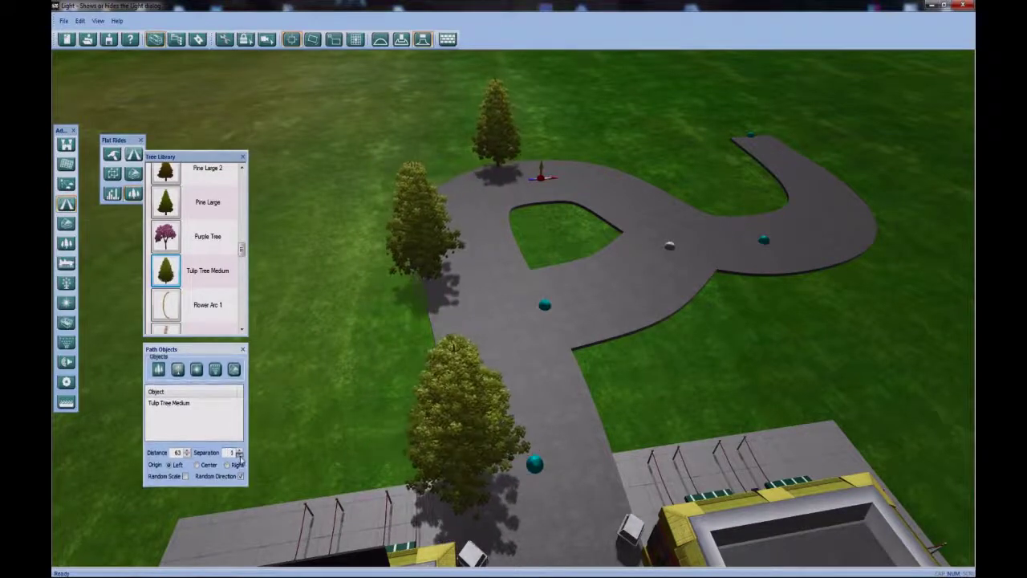
pyautogui.click(240, 456)
pyautogui.click(240, 455)
pyautogui.click(240, 455)
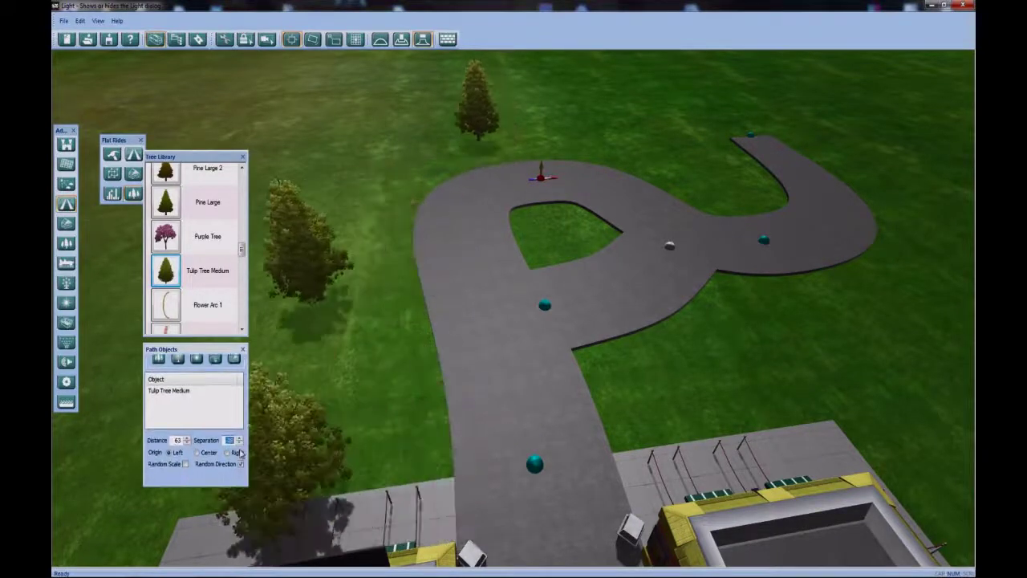
pyautogui.click(240, 443)
pyautogui.click(240, 442)
pyautogui.click(240, 442)
pyautogui.moveTo(429, 384); pyautogui.dragTo(544, 219, button='middle')
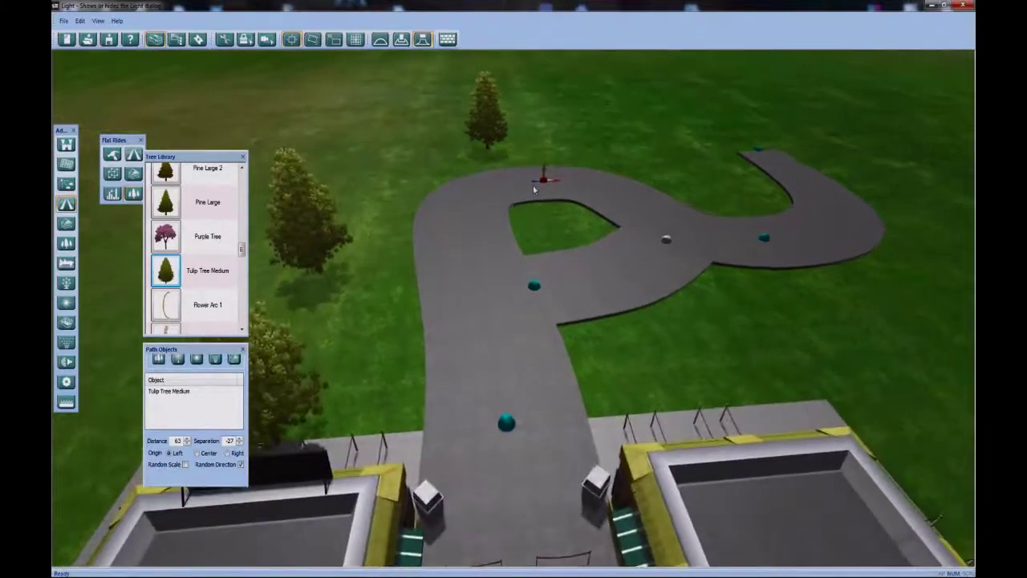
pyautogui.moveTo(542, 183)
pyautogui.mouseDown()
pyautogui.moveTo(520, 172)
pyautogui.moveTo(530, 172)
pyautogui.mouseUp()
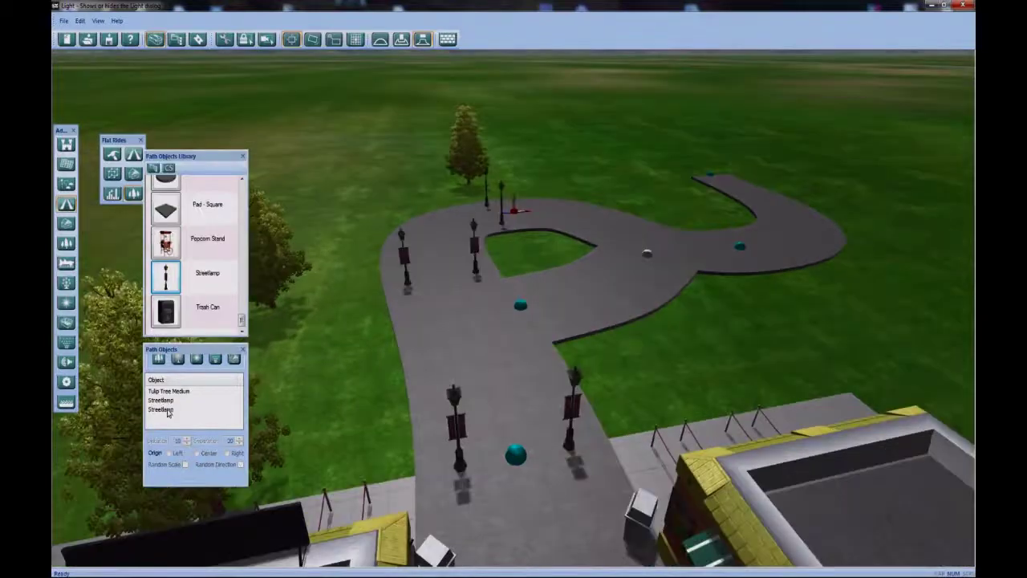
# Remove the second Streetlamp row from the path objects and select the remaining Streetlamp row
pyautogui.click(167, 412)
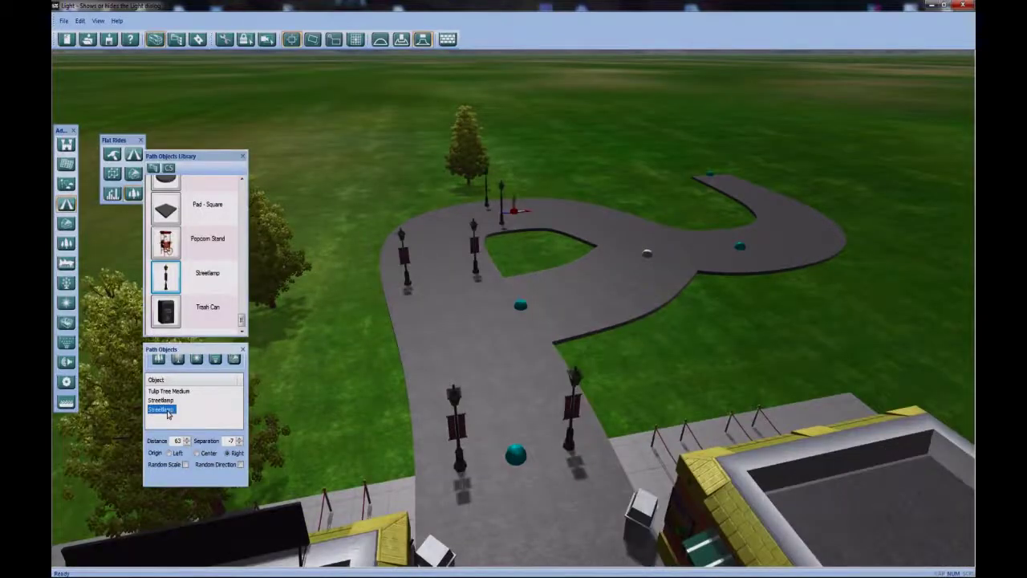
pyautogui.press('Delete')
pyautogui.click(167, 403)
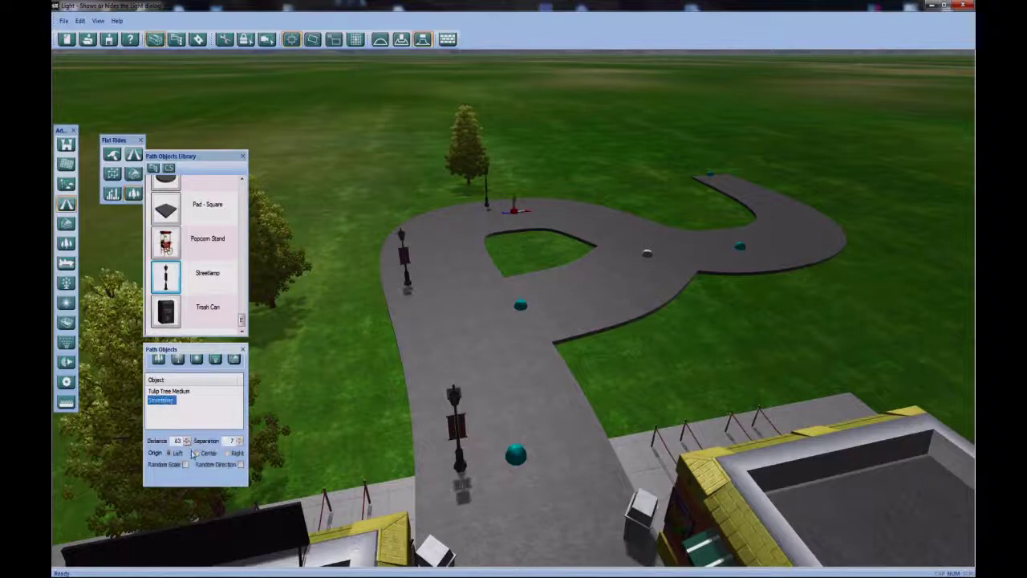
# Try the Center and Right origins, as well as Random Scale and Random Direction, on the remaining Streetlamp row
pyautogui.click(197, 454)
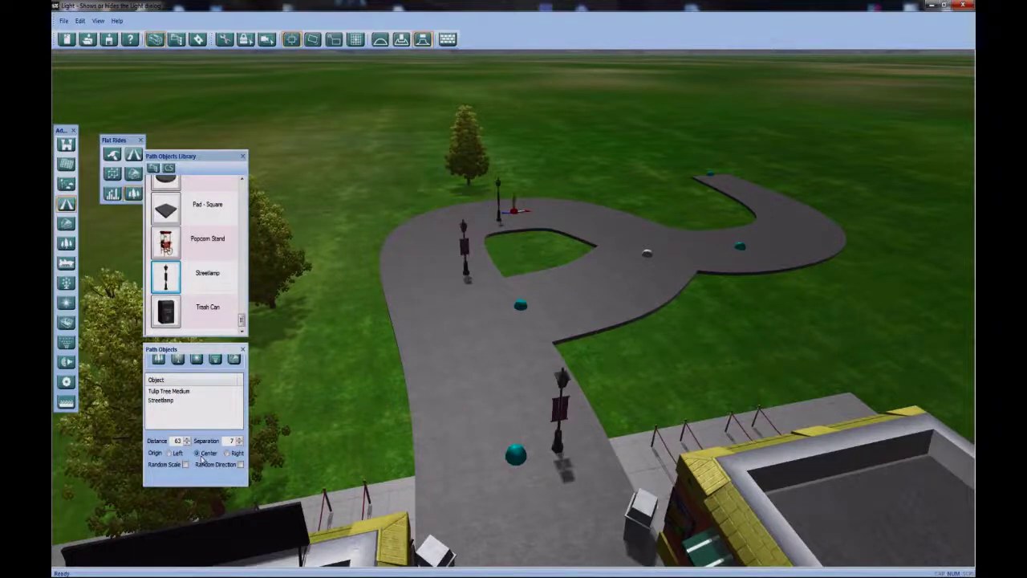
pyautogui.click(228, 454)
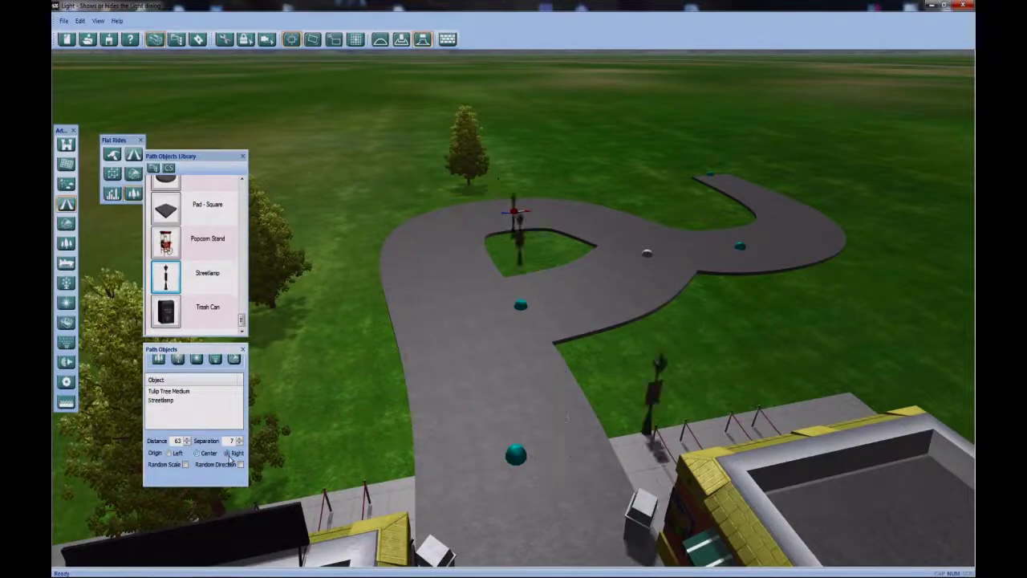
pyautogui.click(175, 454)
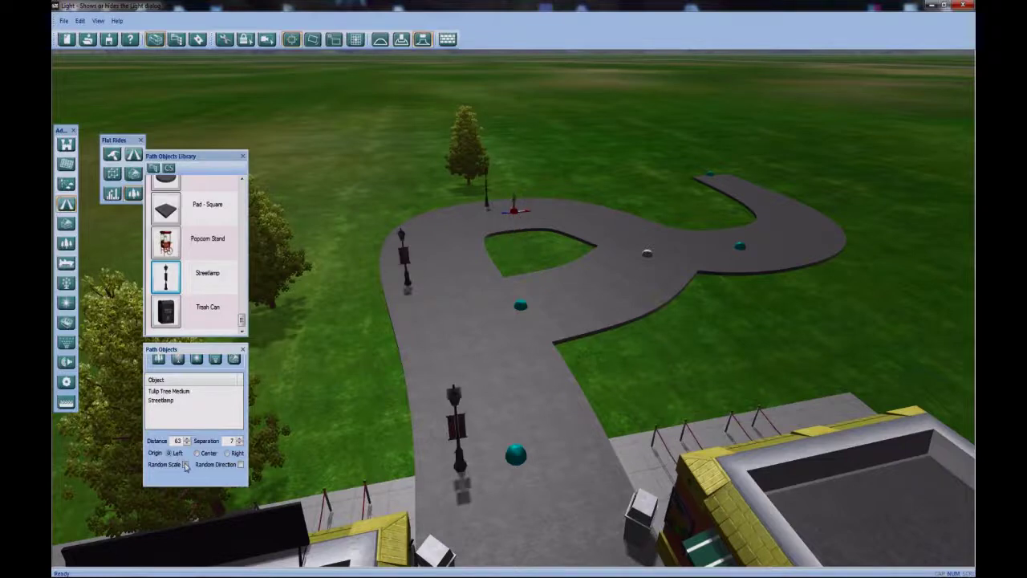
pyautogui.click(185, 465)
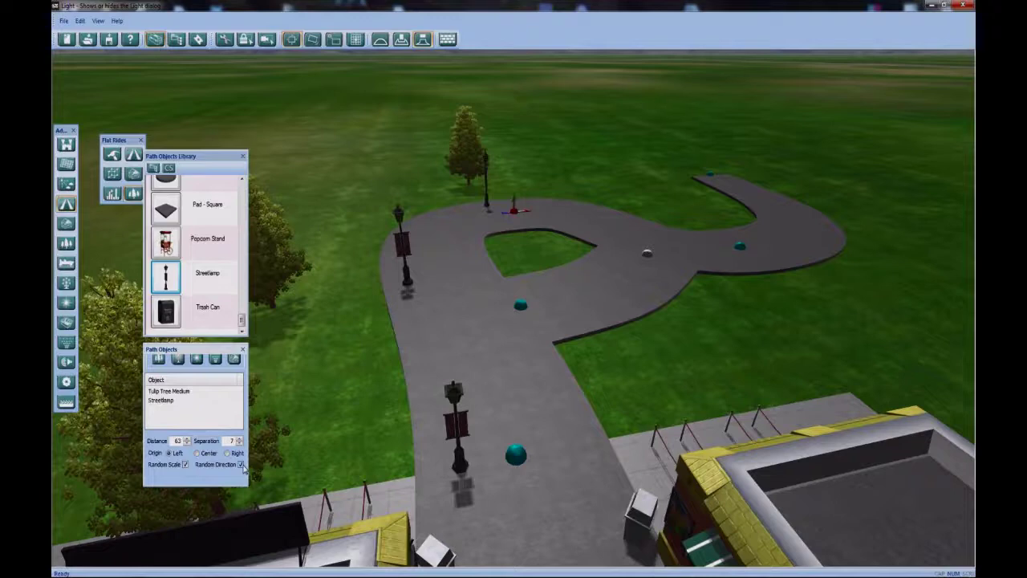
pyautogui.click(241, 465)
pyautogui.click(185, 465)
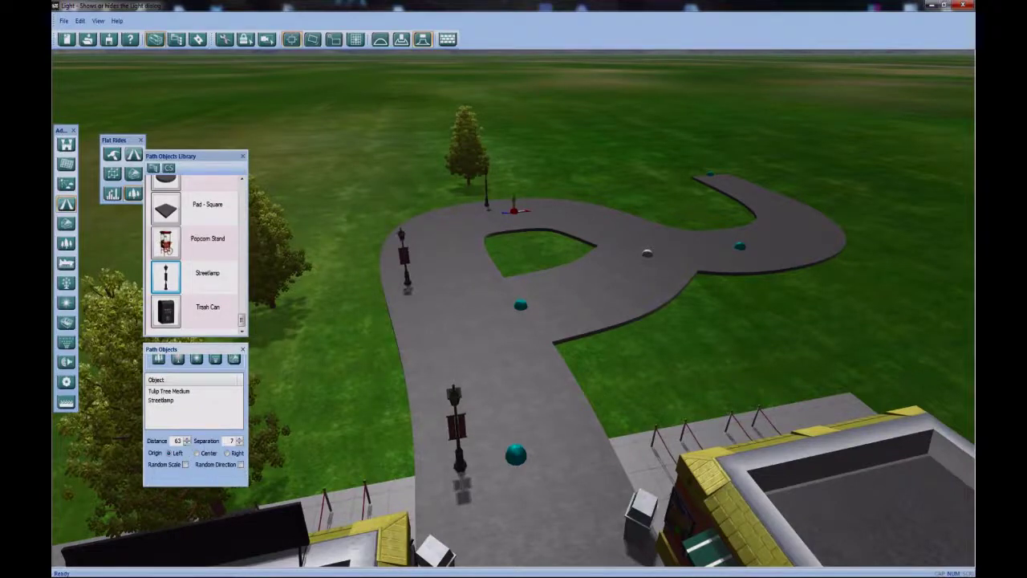
# Set the Streetlamp row's origin to Center and lower its separation until the lamps run along the middle of the path
pyautogui.click(238, 440)
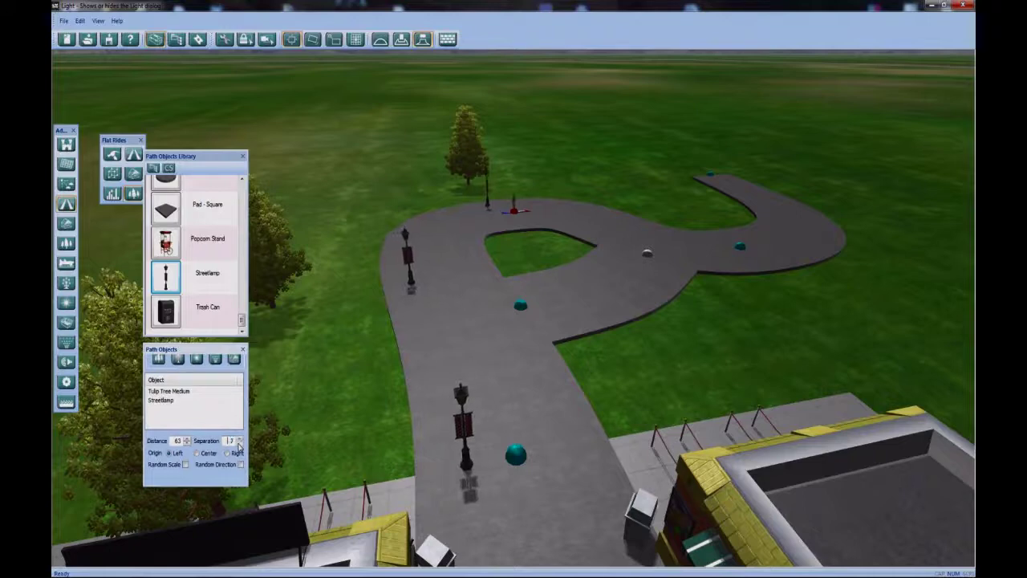
pyautogui.click(238, 442)
pyautogui.click(203, 455)
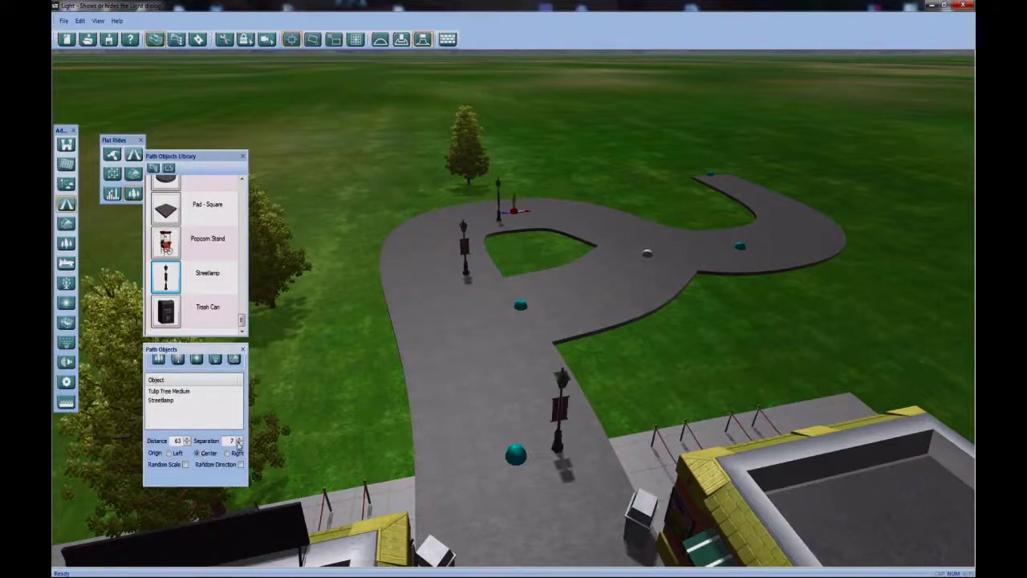
pyautogui.click(239, 442)
pyautogui.click(238, 443)
pyautogui.click(239, 444)
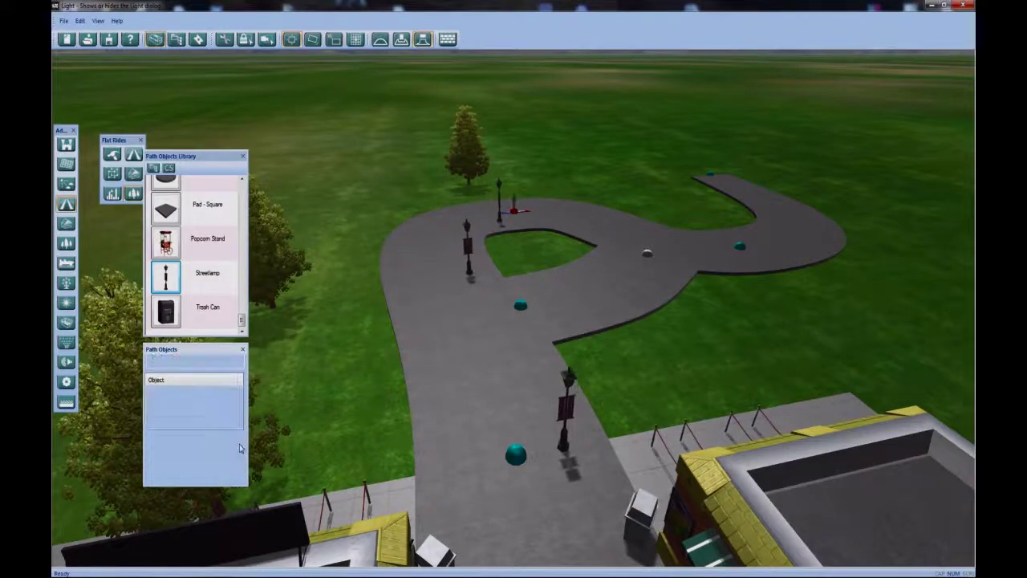
pyautogui.click(239, 443)
pyautogui.click(239, 444)
pyautogui.click(240, 444)
pyautogui.click(239, 444)
pyautogui.click(239, 444)
pyautogui.click(239, 444)
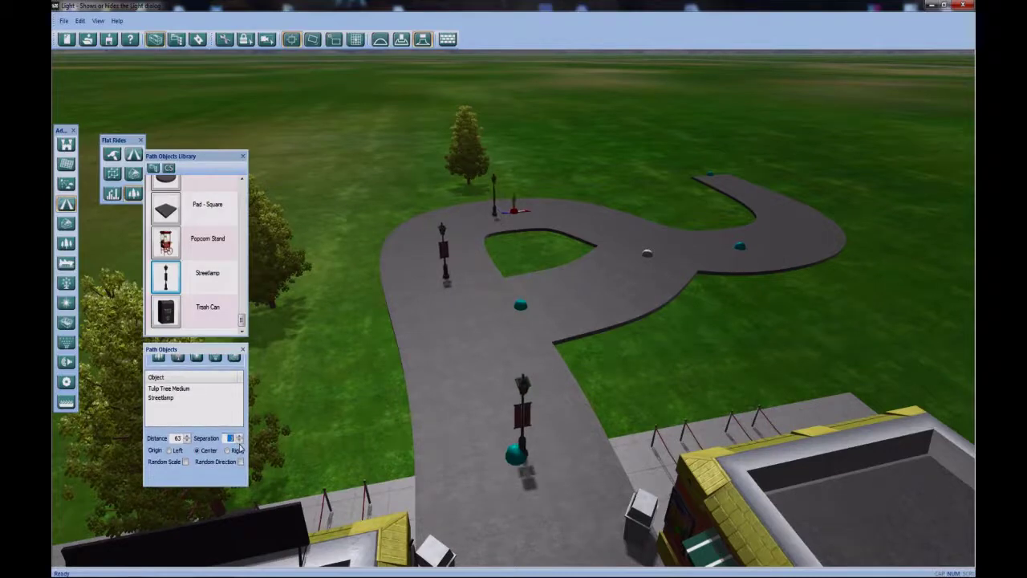
pyautogui.click(238, 446)
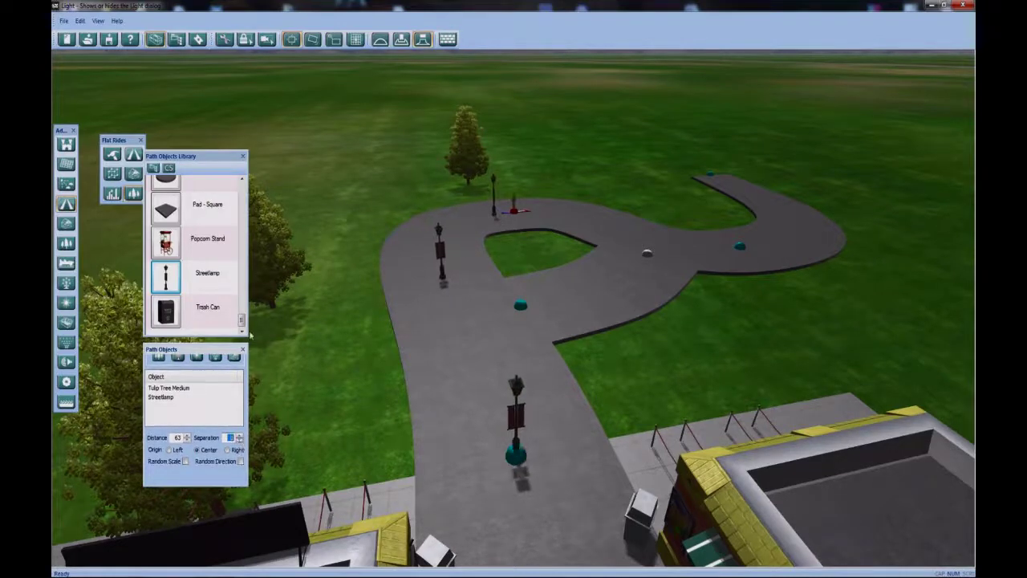
# Turn on Random Scale for the Tulip Tree Medium row and toggle it several times to vary the tree sizes
pyautogui.click(167, 388)
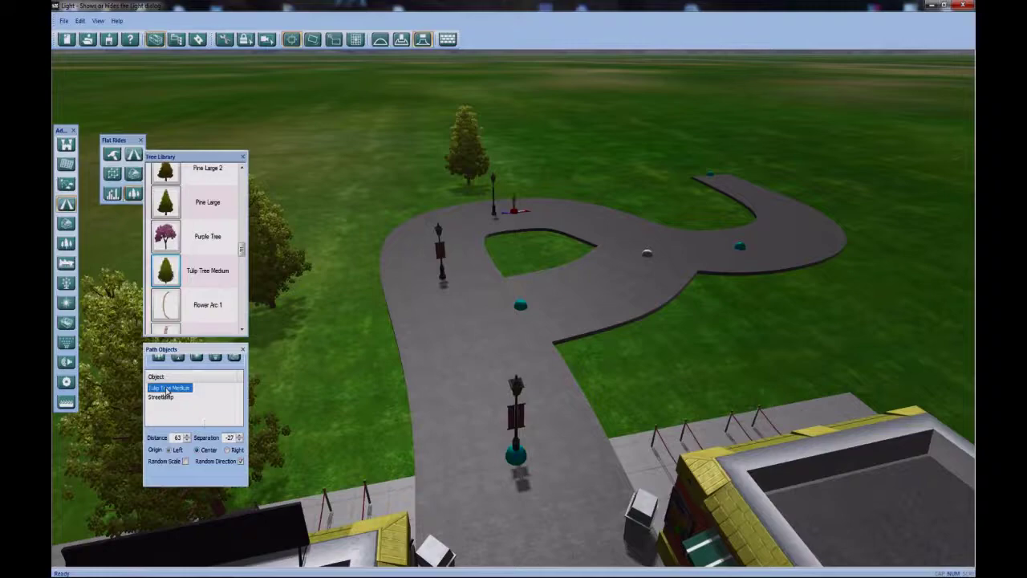
pyautogui.click(184, 463)
pyautogui.moveTo(486, 389); pyautogui.dragTo(459, 293, button='middle')
pyautogui.moveTo(513, 172); pyautogui.dragTo(472, 241, button='middle')
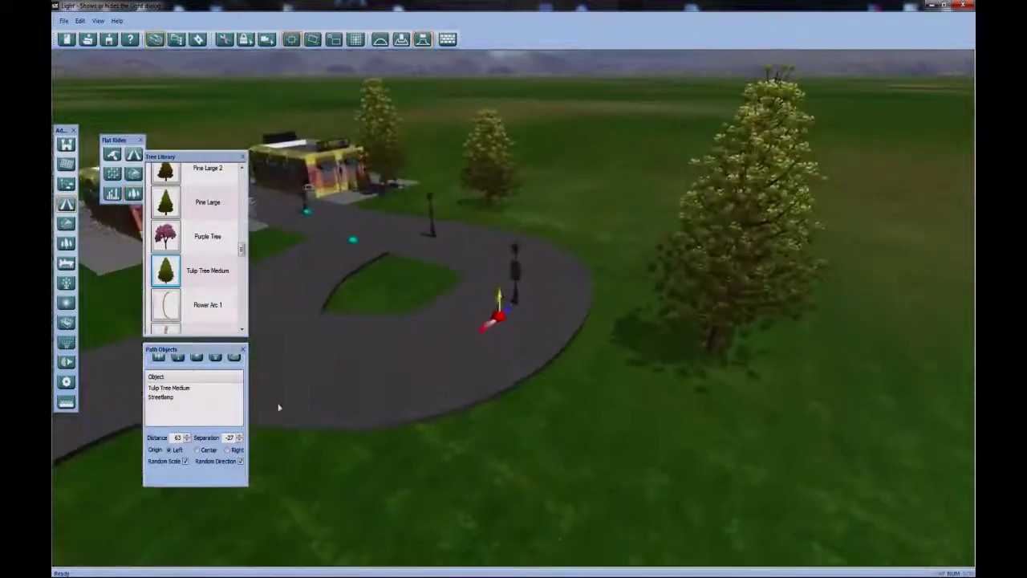
pyautogui.click(185, 462)
pyautogui.click(186, 463)
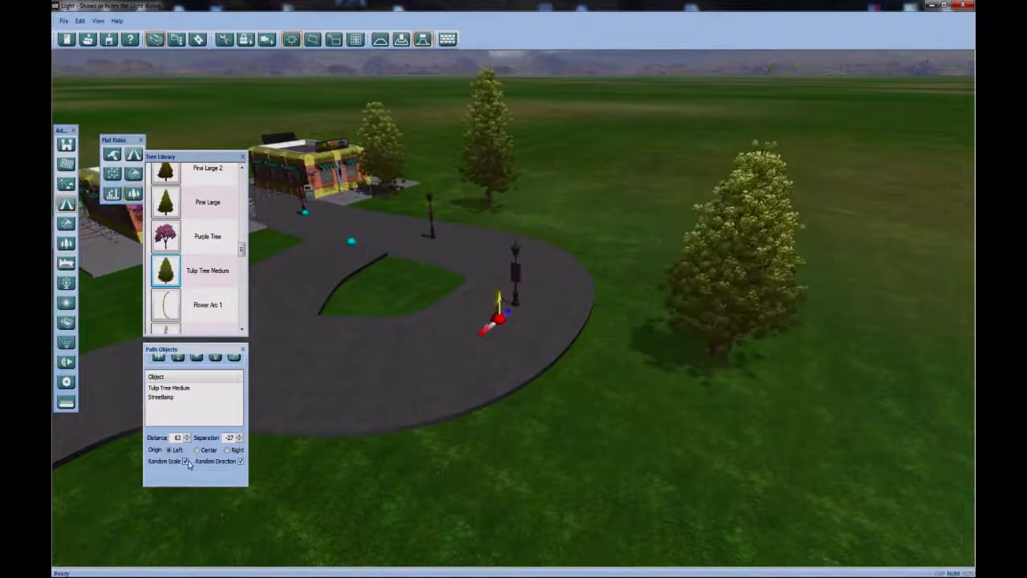
pyautogui.scroll(5, 384, 283)
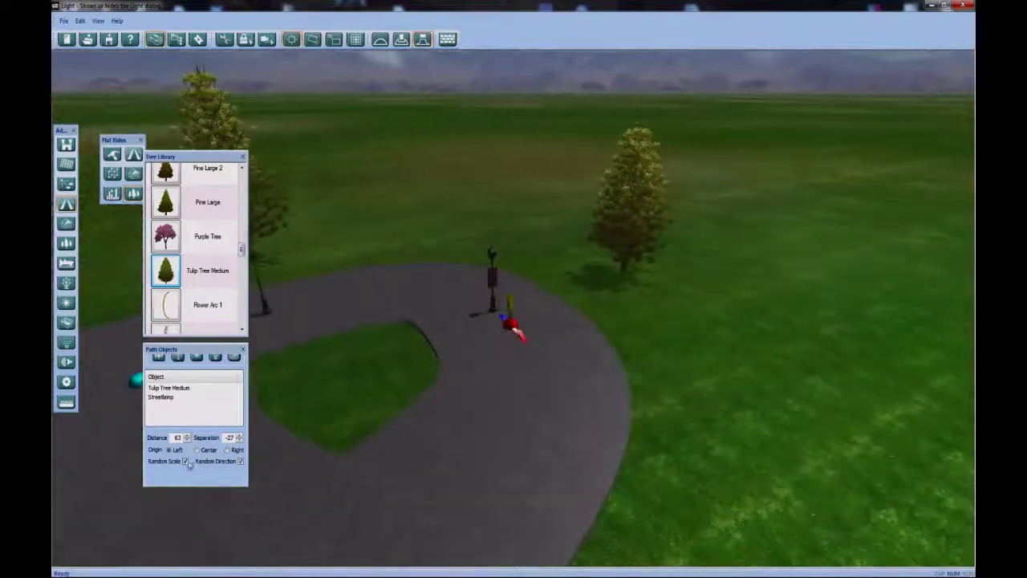
pyautogui.click(186, 463)
pyautogui.click(185, 463)
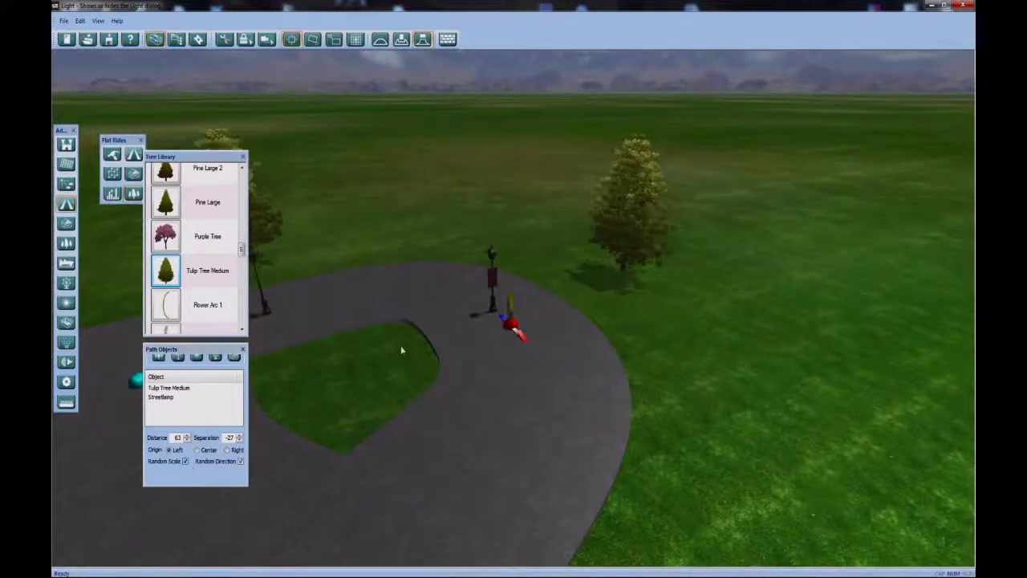
pyautogui.moveTo(374, 358); pyautogui.dragTo(723, 353, button='middle')
pyautogui.moveTo(477, 387); pyautogui.dragTo(489, 281, button='middle')
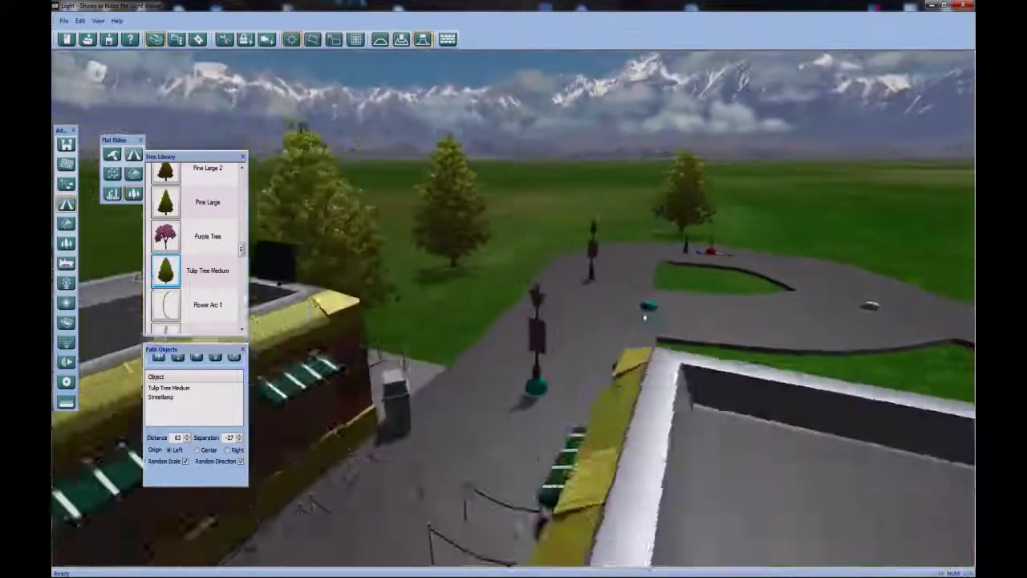
pyautogui.scroll(-4, 645, 319)
pyautogui.scroll(6, 509, 292)
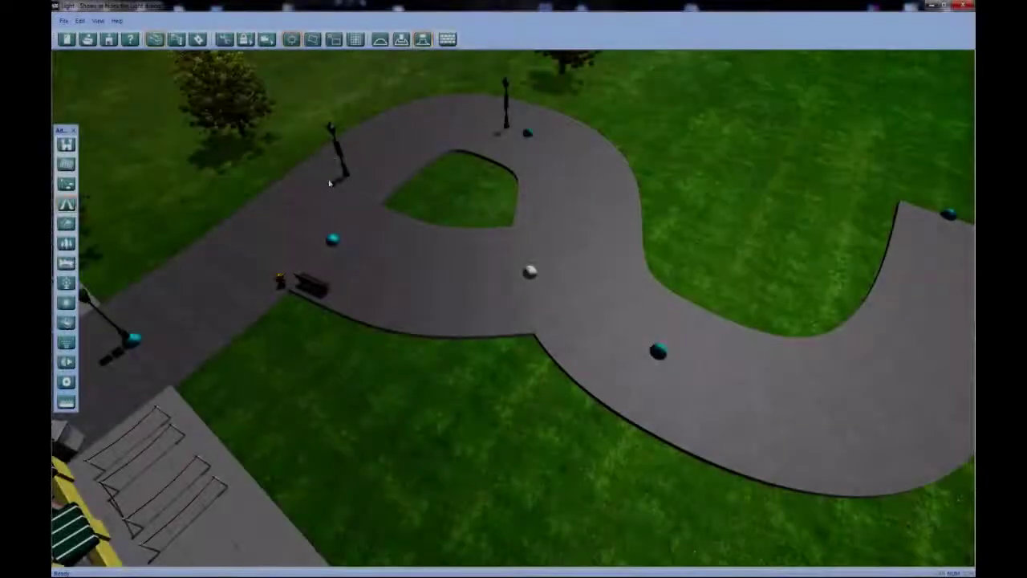
# Browse the brick textures in the material library and choose Red Brick for the path surface
pyautogui.scroll(2, 377, 277)
pyautogui.moveTo(376, 277); pyautogui.dragTo(541, 296, button='middle')
pyautogui.scroll(3, 541, 296)
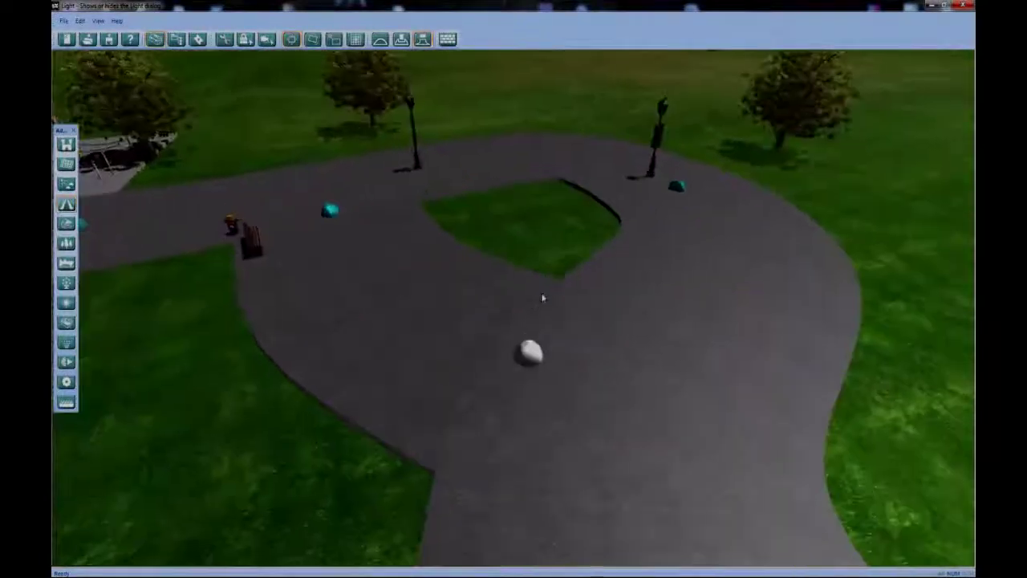
pyautogui.click(449, 40)
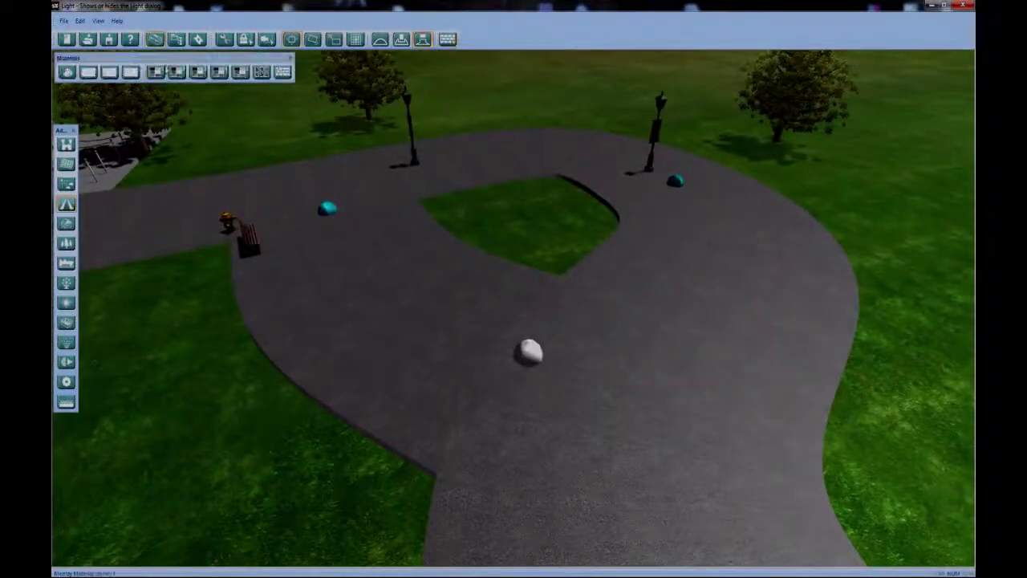
pyautogui.click(163, 71)
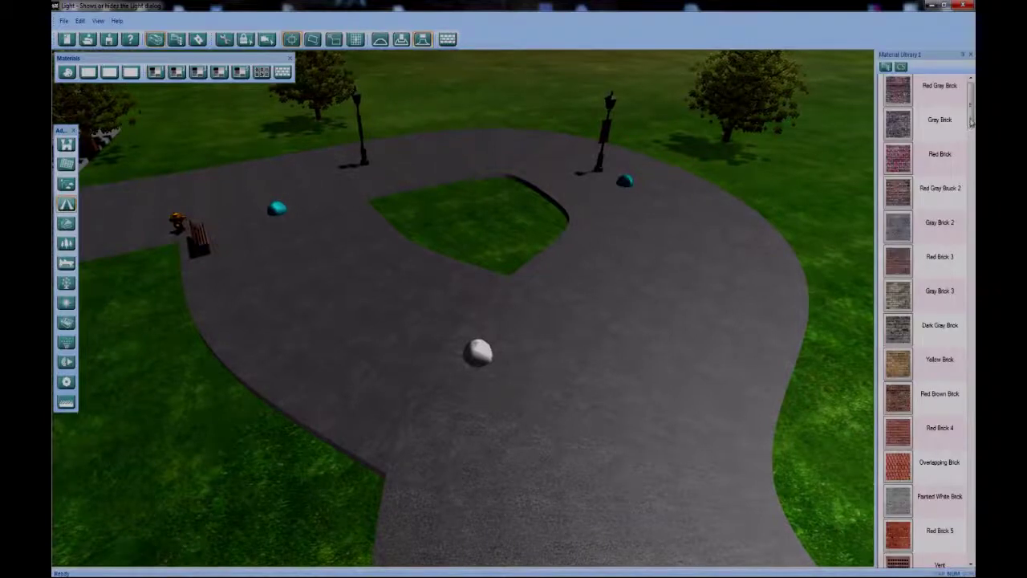
pyautogui.scroll(-3, 967, 434)
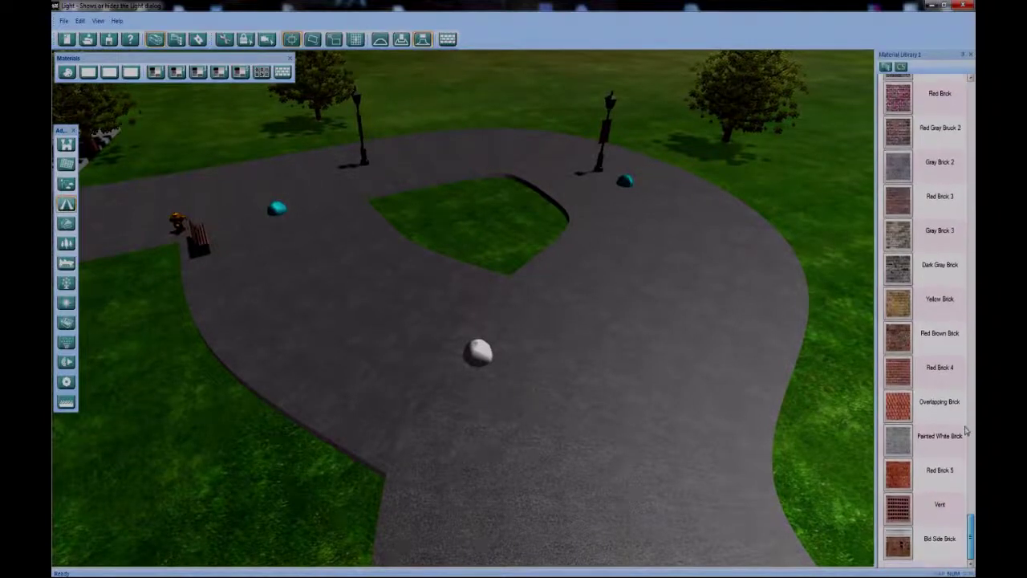
pyautogui.scroll(5, 966, 434)
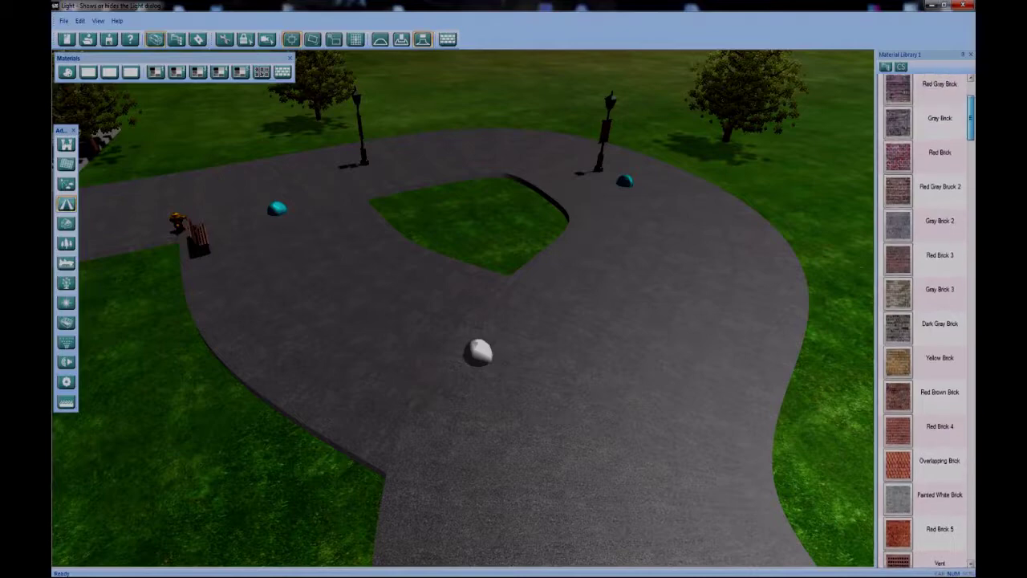
pyautogui.scroll(-1, 927, 321)
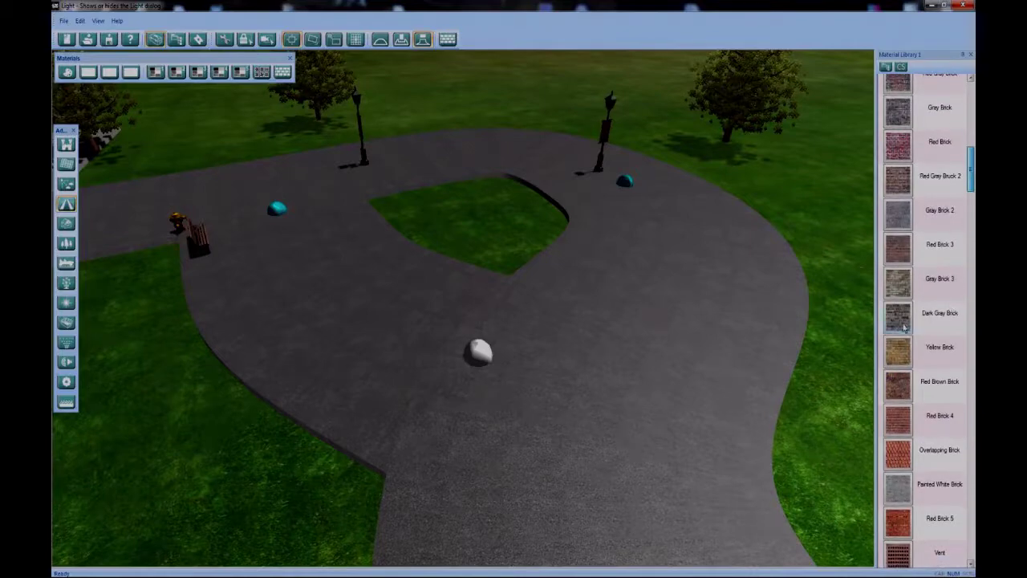
pyautogui.scroll(1, 972, 210)
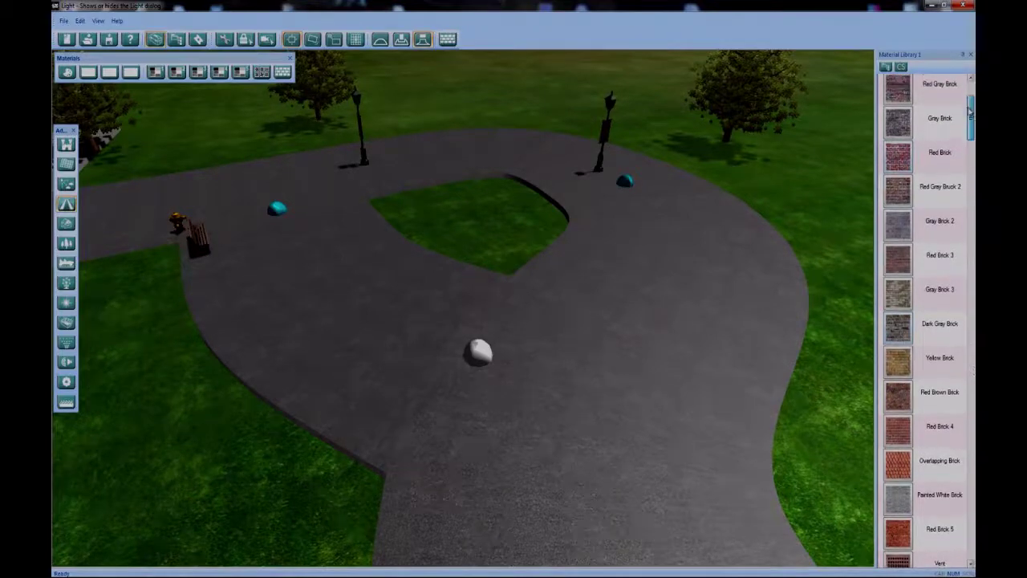
pyautogui.click(900, 162)
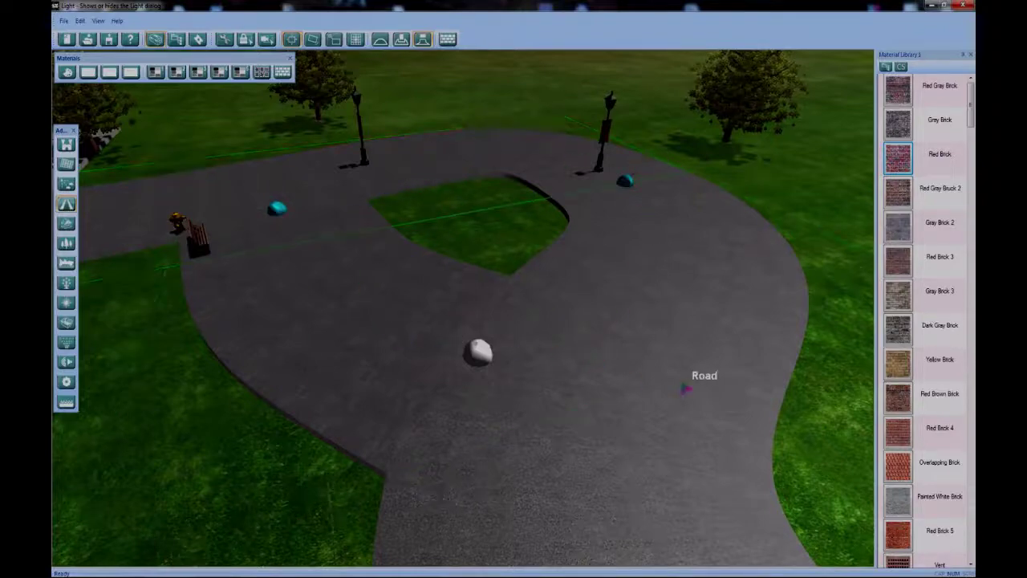
# Apply the Red Brick material to the path segments around the grass island and towards the park entrance
pyautogui.moveTo(685, 387); pyautogui.dragTo(634, 353, button='middle')
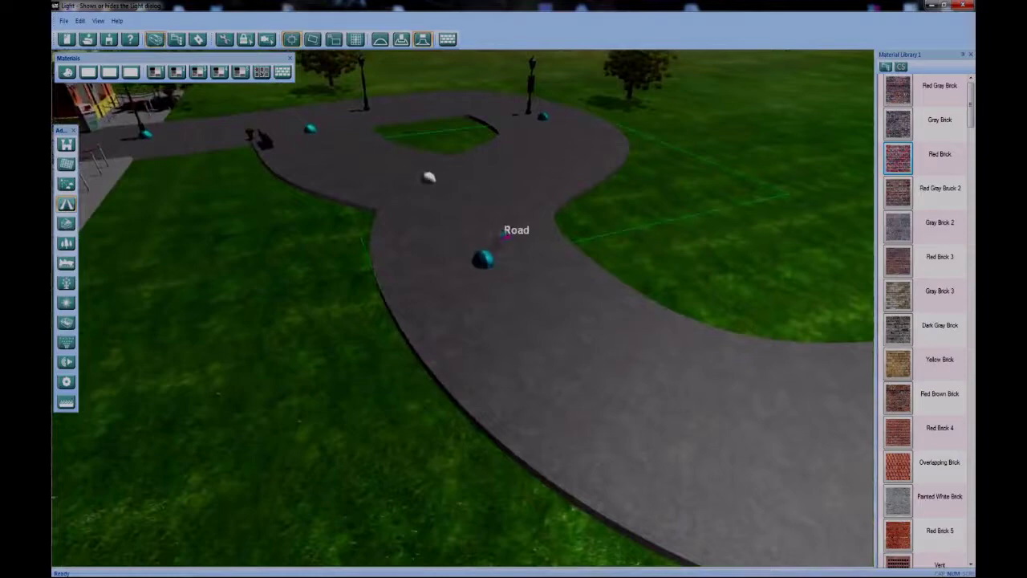
pyautogui.moveTo(579, 186); pyautogui.dragTo(660, 278, button='middle')
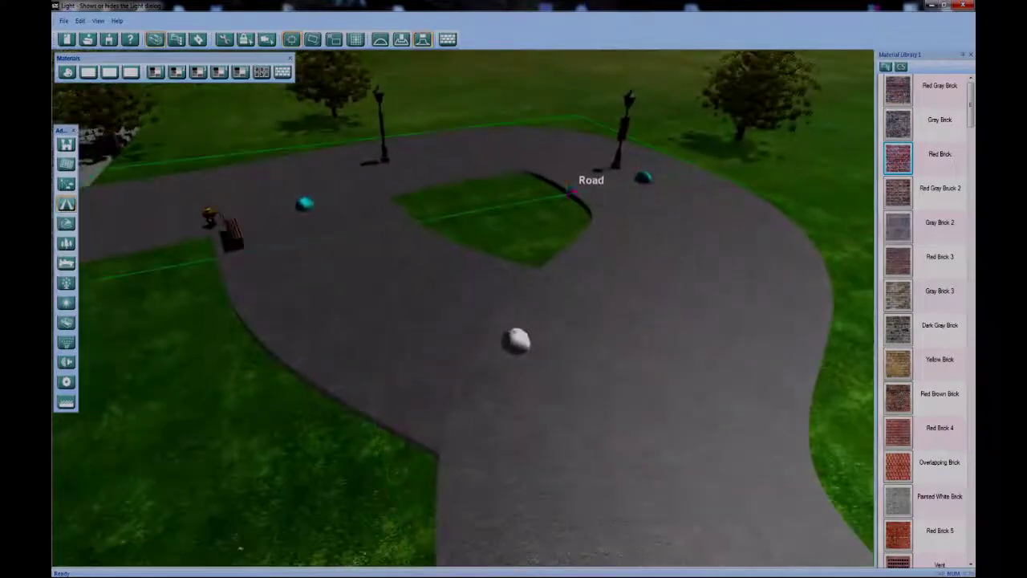
pyautogui.moveTo(374, 168); pyautogui.dragTo(431, 276)
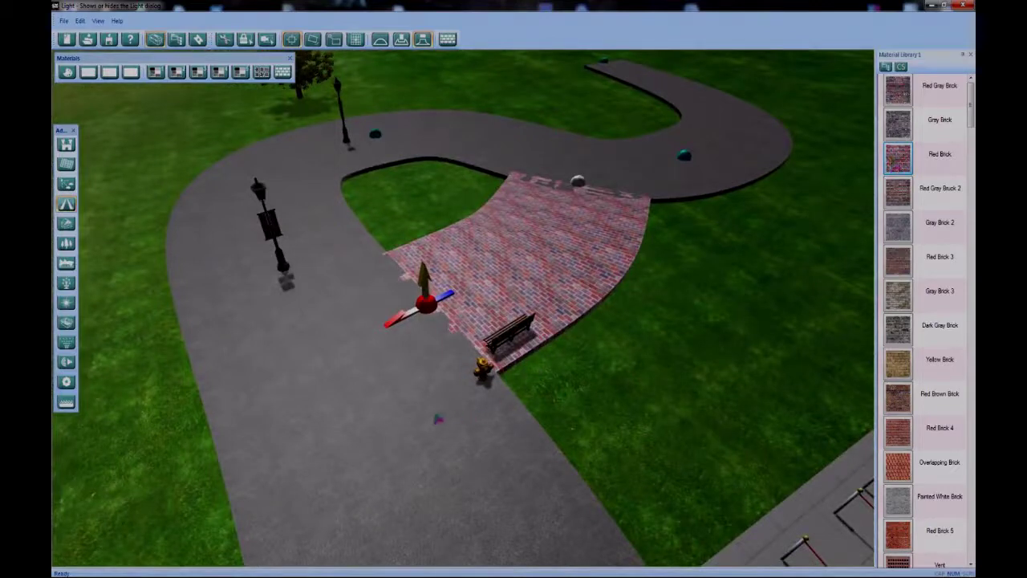
pyautogui.click(390, 343)
pyautogui.click(388, 343)
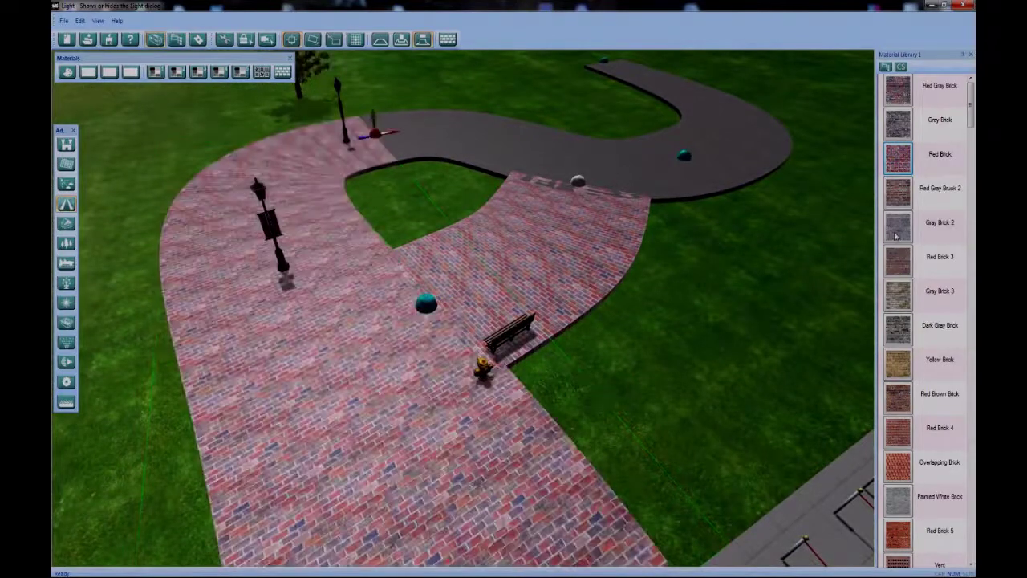
pyautogui.click(521, 159)
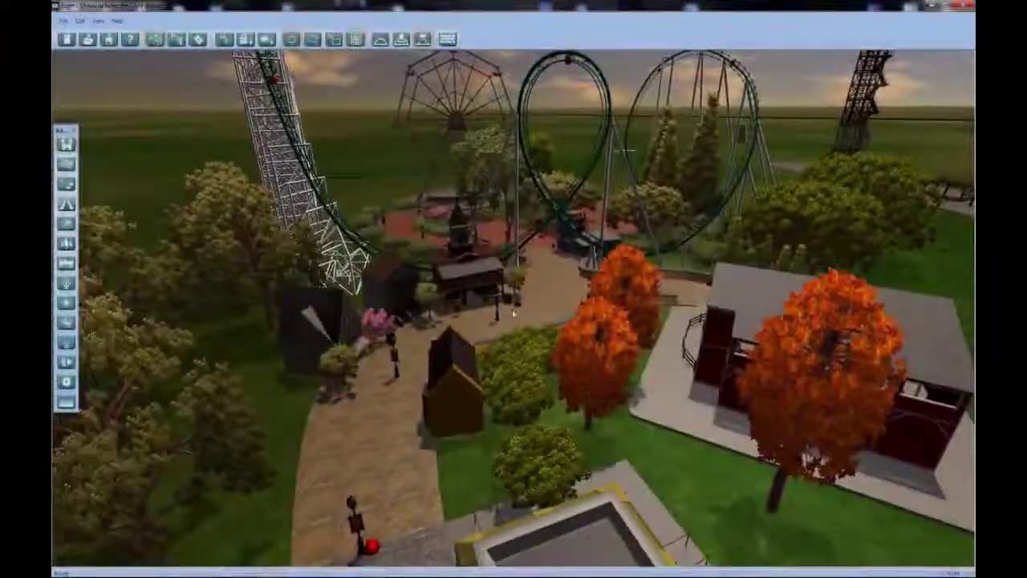
# Open the terrain height maps and try out the Landscape 1 and Smooth maps on the park ground
pyautogui.scroll(-2, 512, 310)
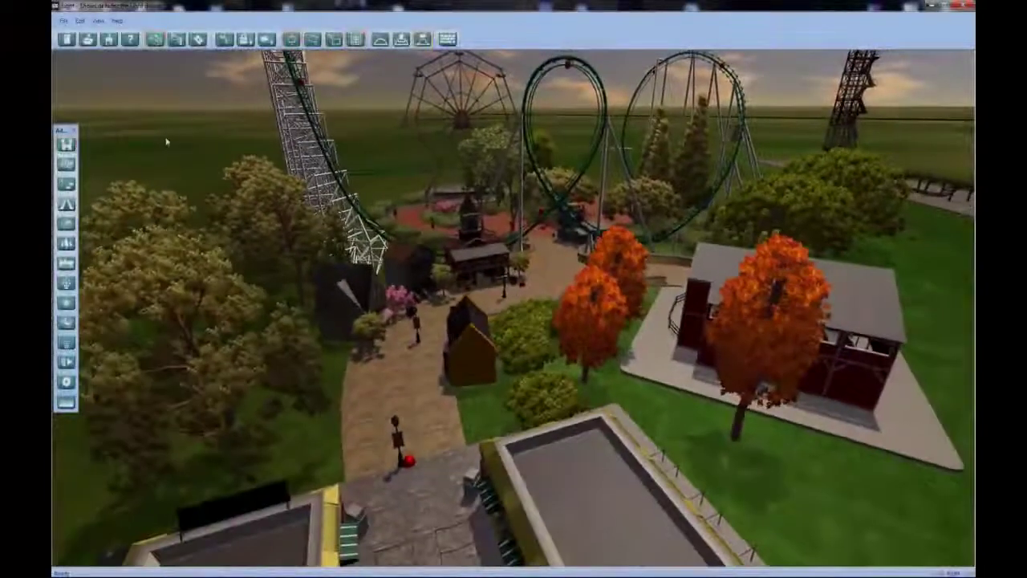
pyautogui.click(67, 164)
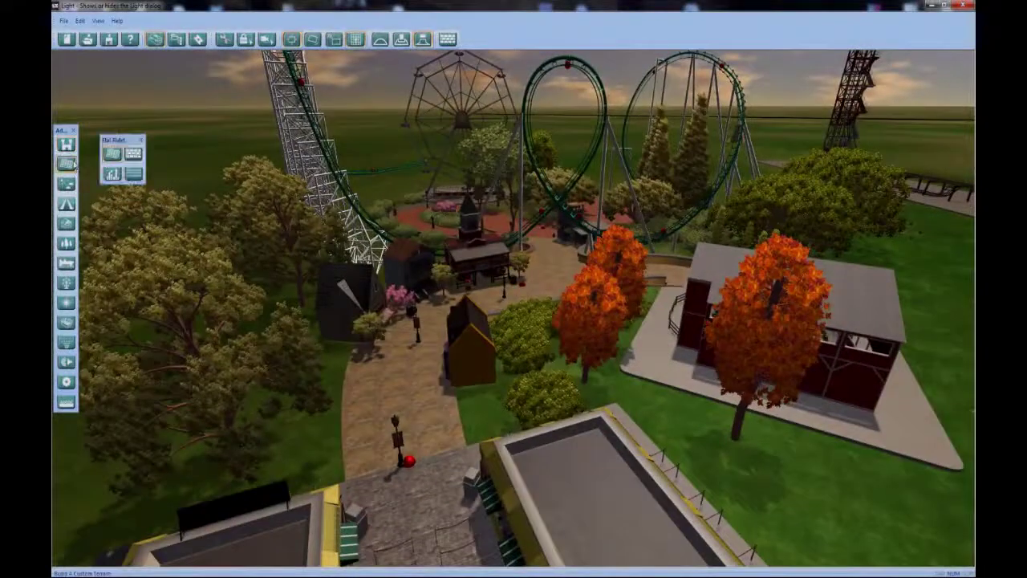
pyautogui.click(113, 154)
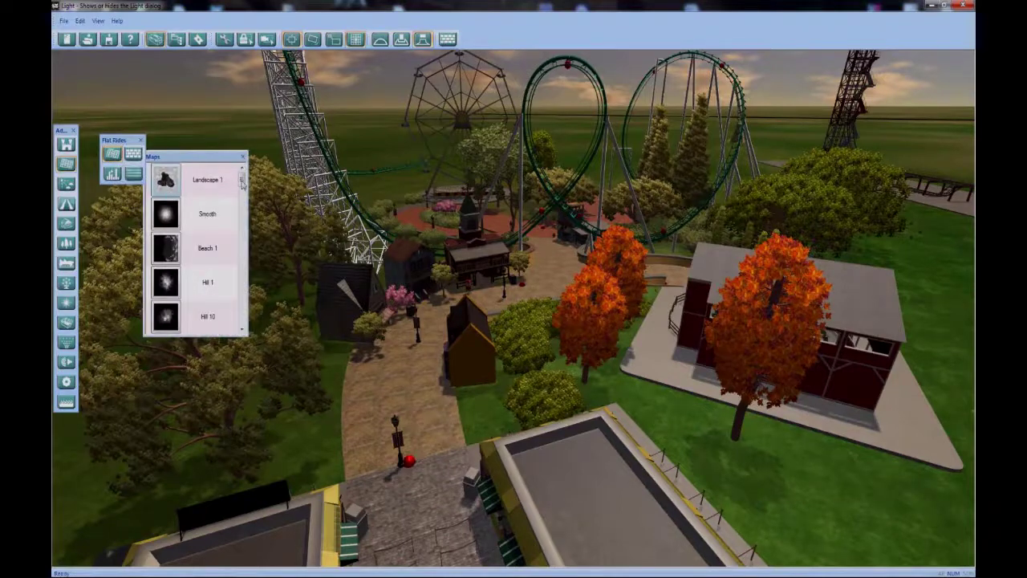
pyautogui.moveTo(243, 182)
pyautogui.mouseDown()
pyautogui.moveTo(245, 279)
pyautogui.moveTo(250, 177)
pyautogui.mouseUp()
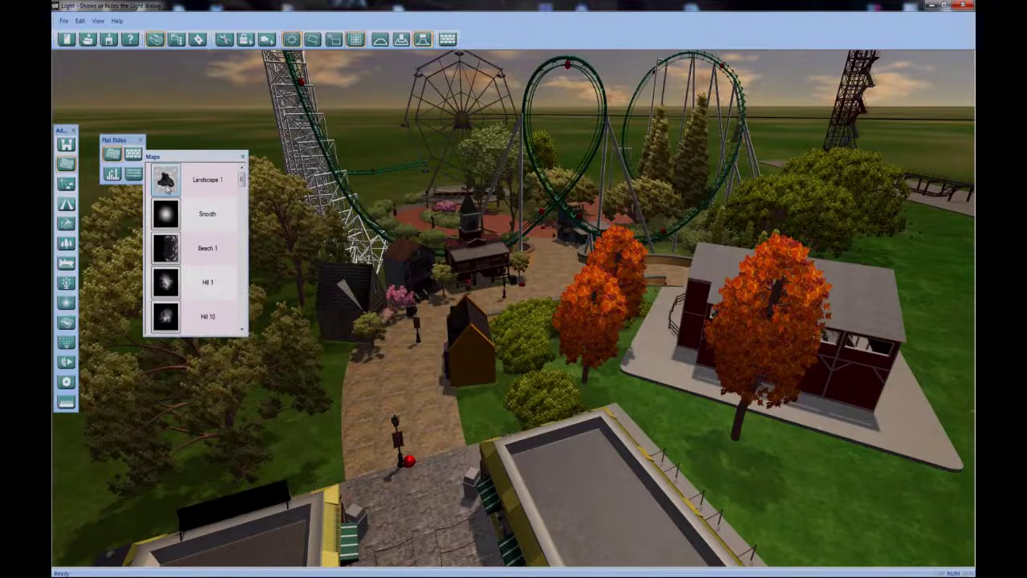
pyautogui.click(167, 182)
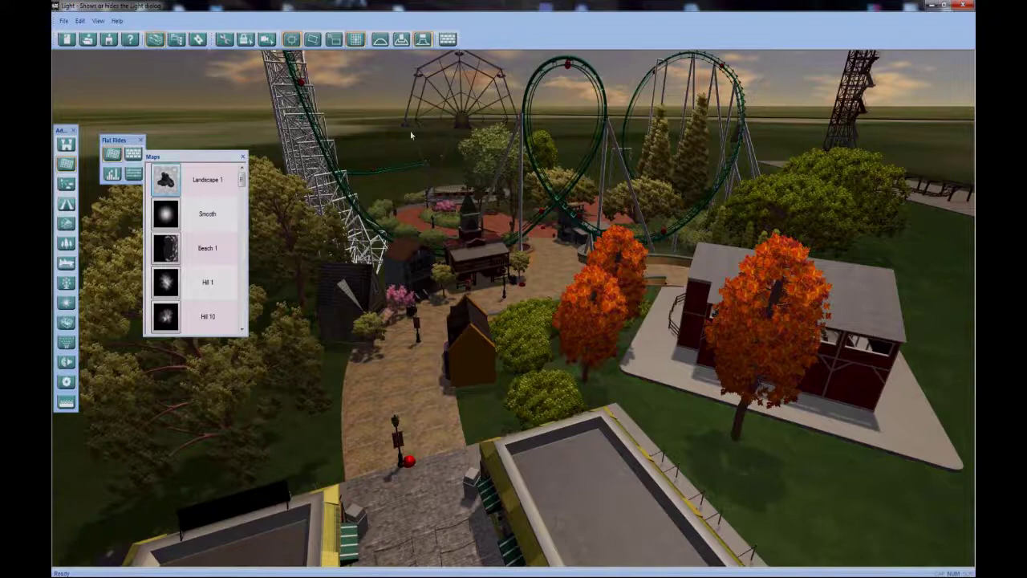
pyautogui.click(174, 224)
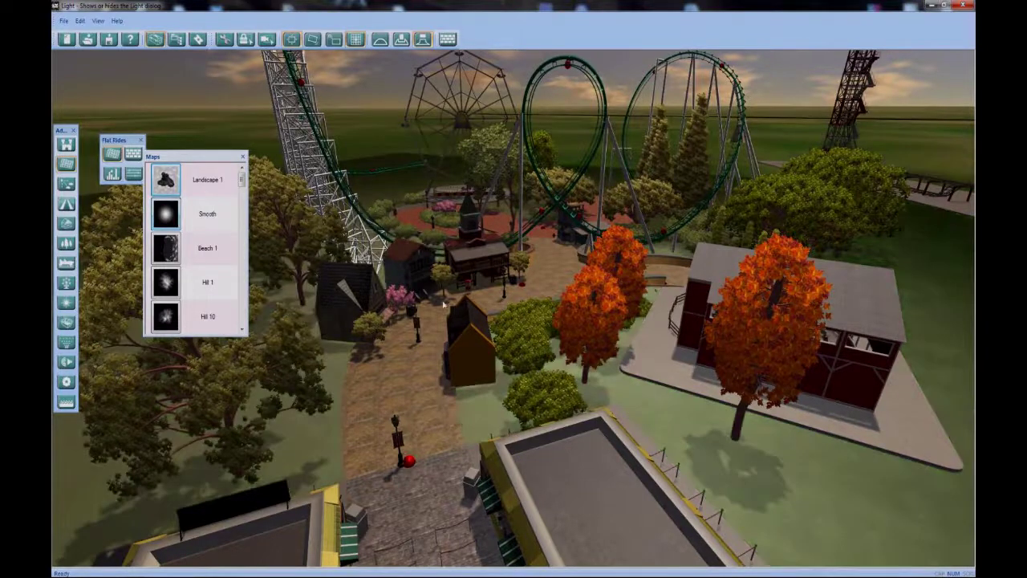
# Raise hills with the Hill 6 map in the field behind the trees beside the coaster's tall white supports
pyautogui.moveTo(434, 297); pyautogui.dragTo(530, 329, button='right')
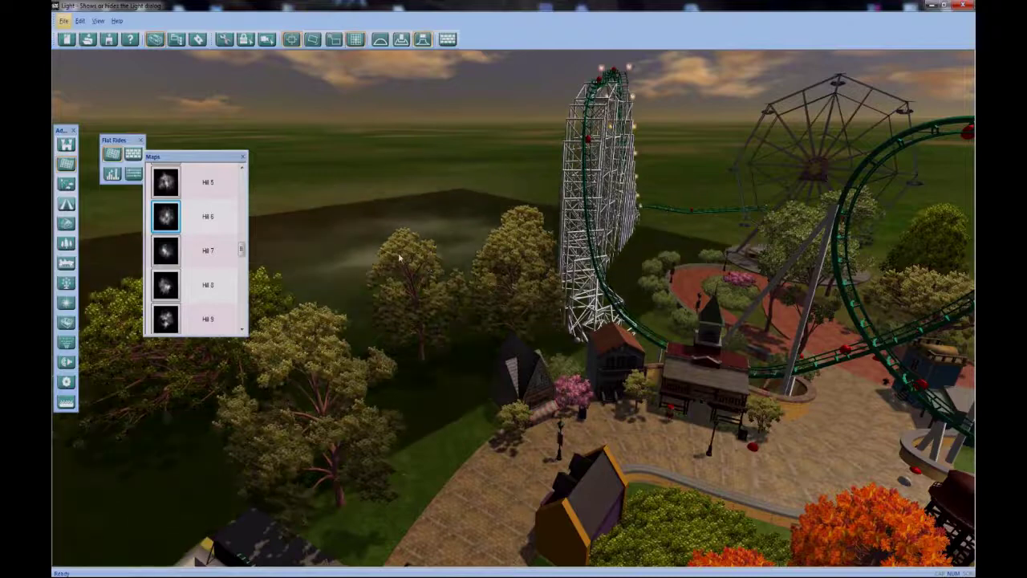
pyautogui.moveTo(393, 215)
pyautogui.mouseDown()
pyautogui.moveTo(324, 237)
pyautogui.moveTo(310, 281)
pyautogui.mouseUp()
pyautogui.moveTo(390, 267); pyautogui.dragTo(294, 265, button='right')
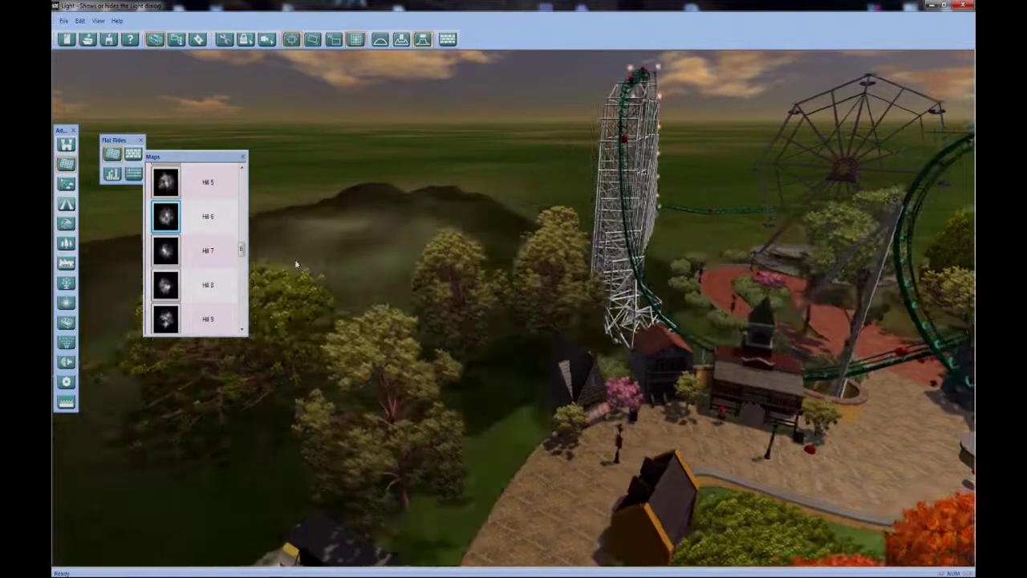
# Choose the Landscape 5 map and apply it across the ground surrounding the whole park
pyautogui.moveTo(241, 249); pyautogui.dragTo(240, 291)
pyautogui.click(171, 257)
pyautogui.moveTo(486, 346); pyautogui.dragTo(374, 134, button='right')
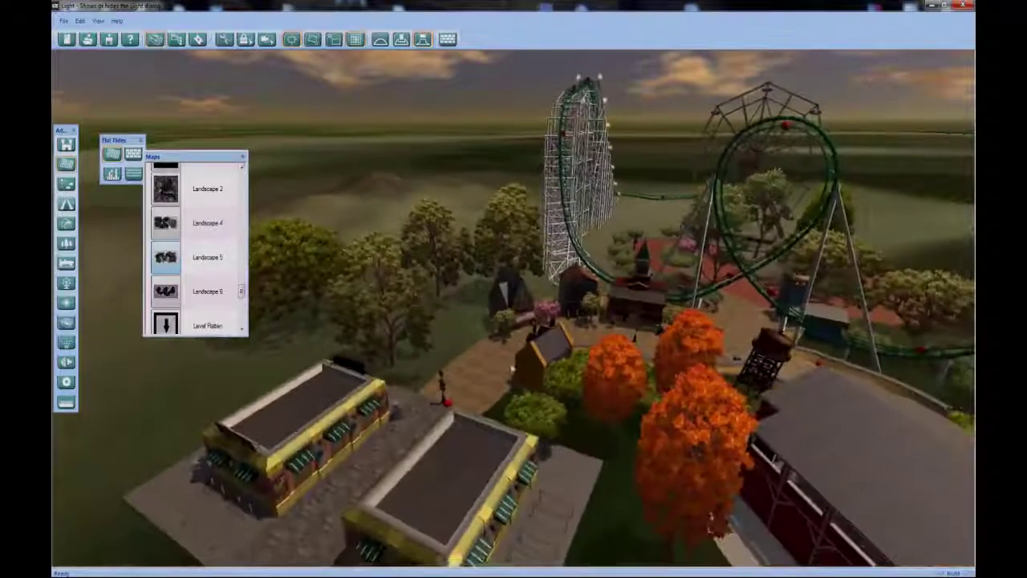
pyautogui.moveTo(374, 133); pyautogui.dragTo(591, 370, button='middle')
pyautogui.moveTo(570, 378); pyautogui.dragTo(589, 253, button='right')
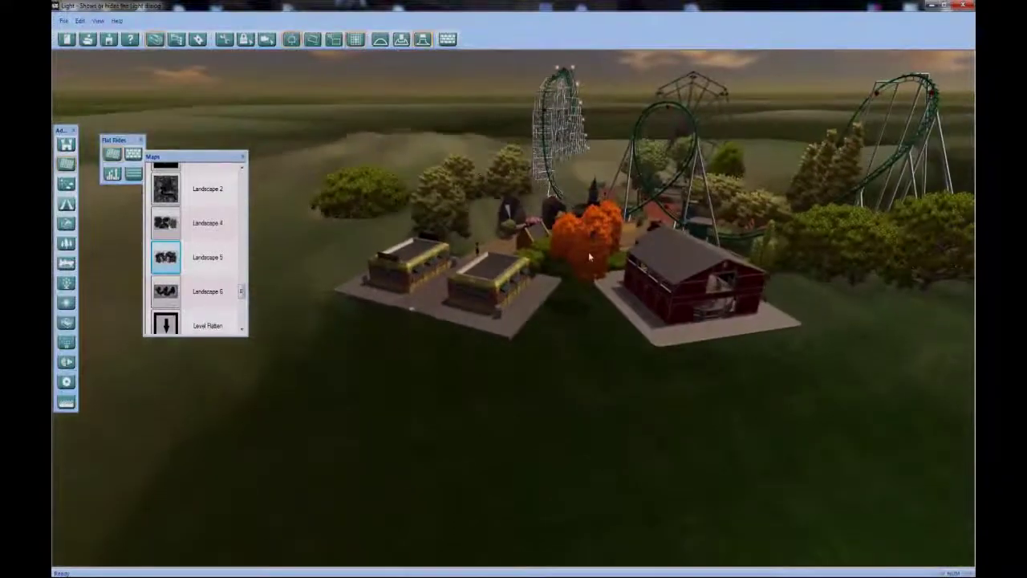
pyautogui.moveTo(685, 260); pyautogui.dragTo(658, 337, button='right')
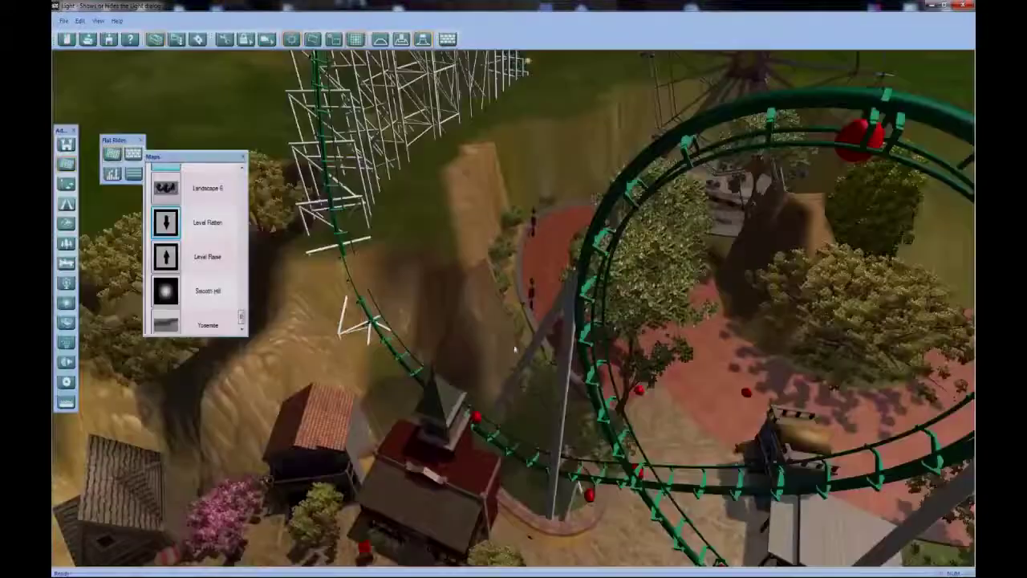
# Carve down the raised terrain around the coaster's drop and the village buildings with the Level Flatten map
pyautogui.moveTo(516, 349); pyautogui.dragTo(499, 337)
pyautogui.moveTo(500, 337)
pyautogui.mouseDown(button='right')
pyautogui.moveTo(482, 328)
pyautogui.moveTo(489, 315)
pyautogui.mouseUp(button='right')
pyautogui.moveTo(514, 245)
pyautogui.mouseDown()
pyautogui.moveTo(484, 225)
pyautogui.moveTo(487, 194)
pyautogui.mouseUp()
pyautogui.click(523, 163)
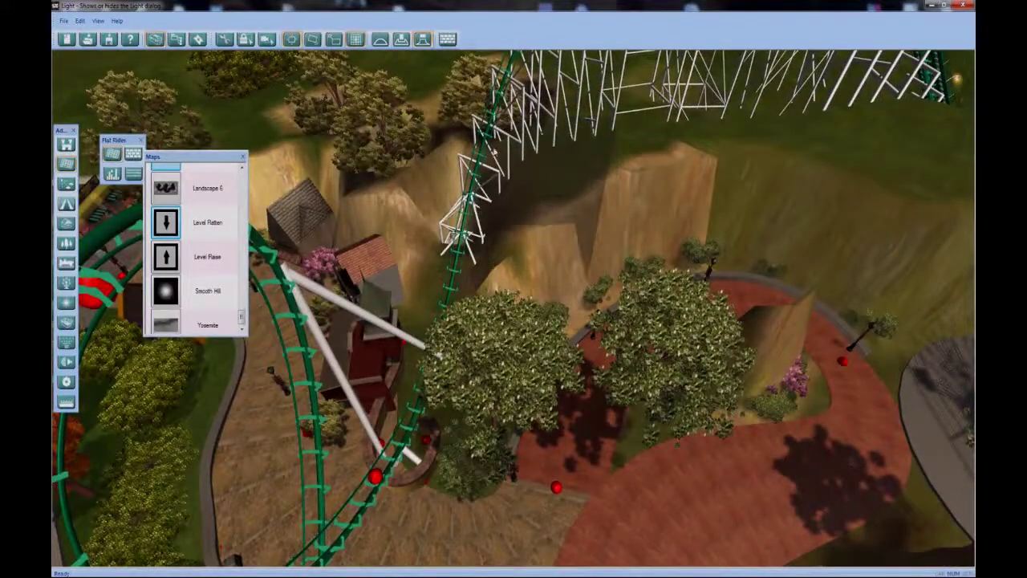
pyautogui.click(454, 188)
pyautogui.moveTo(481, 193); pyautogui.dragTo(480, 359, button='right')
pyautogui.click(328, 241)
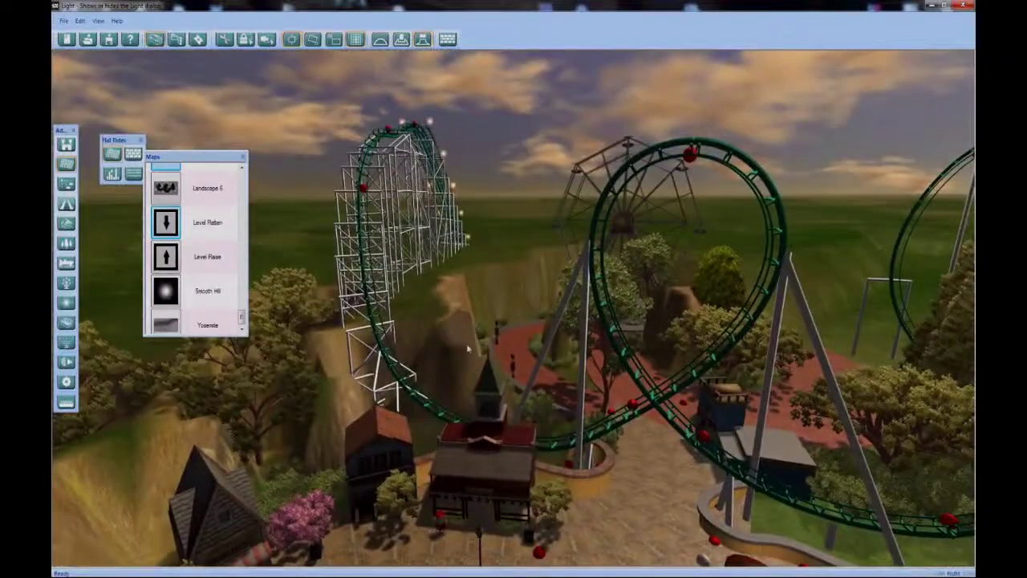
# Flatten the terrain around the red brick path, Ferris wheel and nearby trees with Level Flatten
pyautogui.moveTo(460, 316); pyautogui.dragTo(456, 272, button='right')
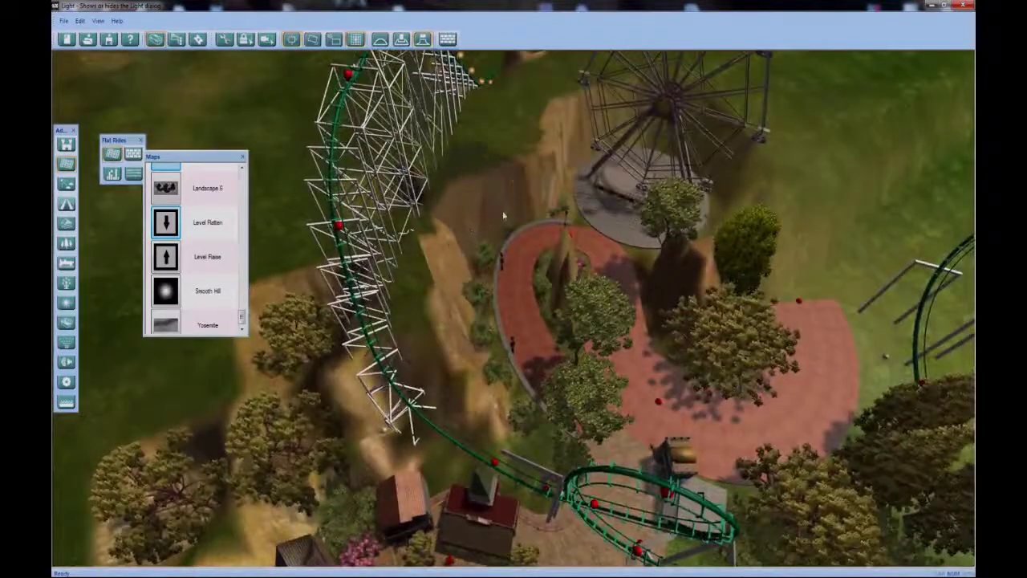
pyautogui.moveTo(504, 210); pyautogui.dragTo(524, 313, button='right')
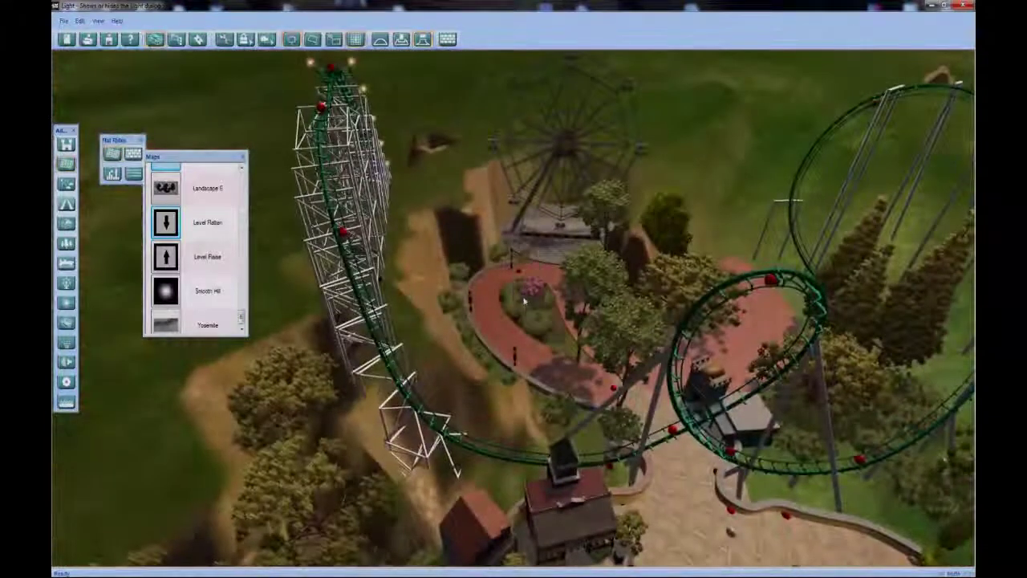
pyautogui.moveTo(625, 265); pyautogui.dragTo(645, 283)
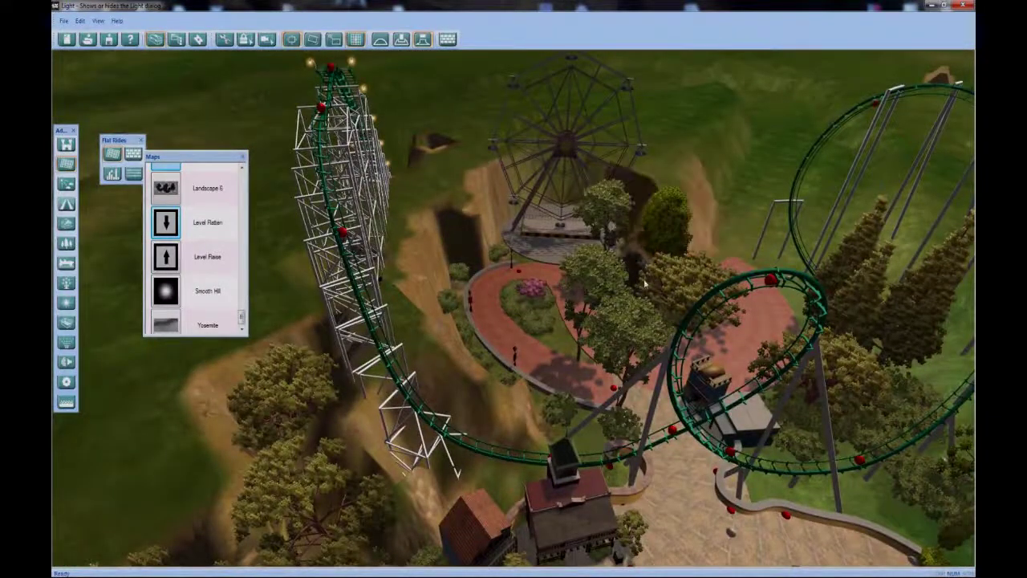
pyautogui.moveTo(644, 215)
pyautogui.mouseDown()
pyautogui.moveTo(554, 188)
pyautogui.moveTo(456, 227)
pyautogui.moveTo(458, 256)
pyautogui.moveTo(550, 247)
pyautogui.mouseUp()
pyautogui.moveTo(551, 247); pyautogui.dragTo(409, 305, button='right')
pyautogui.scroll(-5, 521, 362)
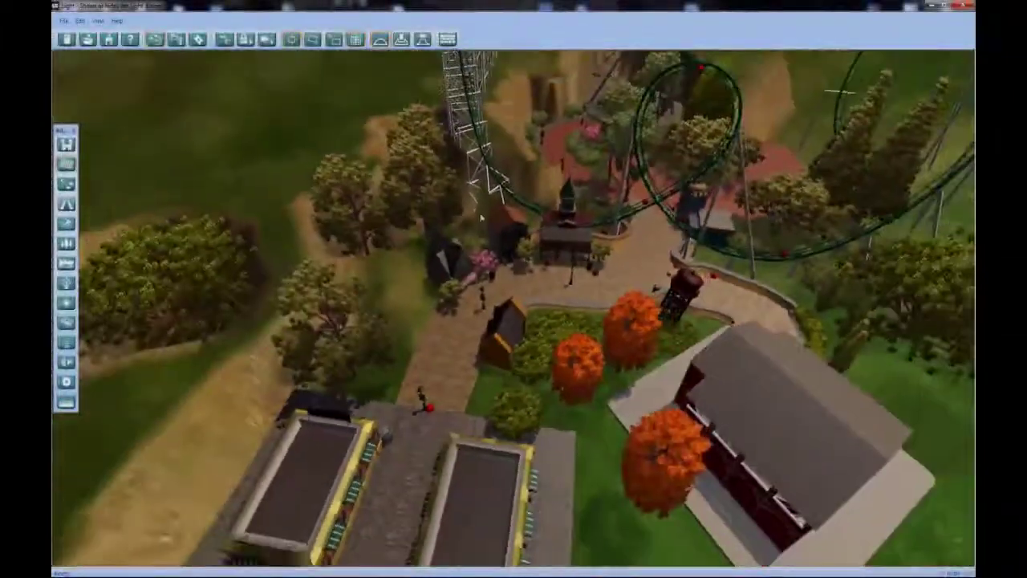
# Choose Pad - Round from the path objects and enlarge it on the open grassy hill beside the trees
pyautogui.moveTo(499, 193); pyautogui.dragTo(460, 287, button='middle')
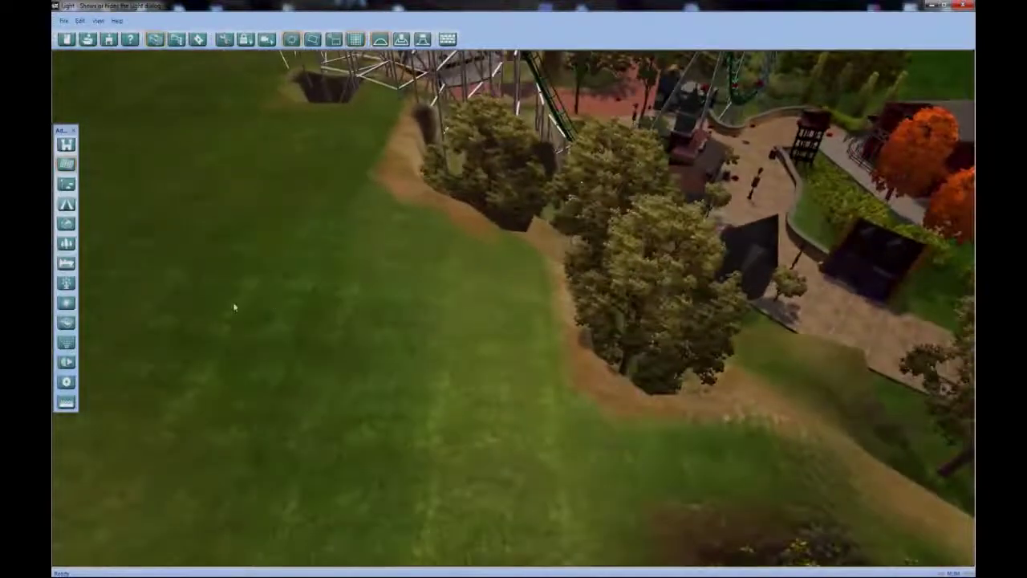
pyautogui.click(67, 206)
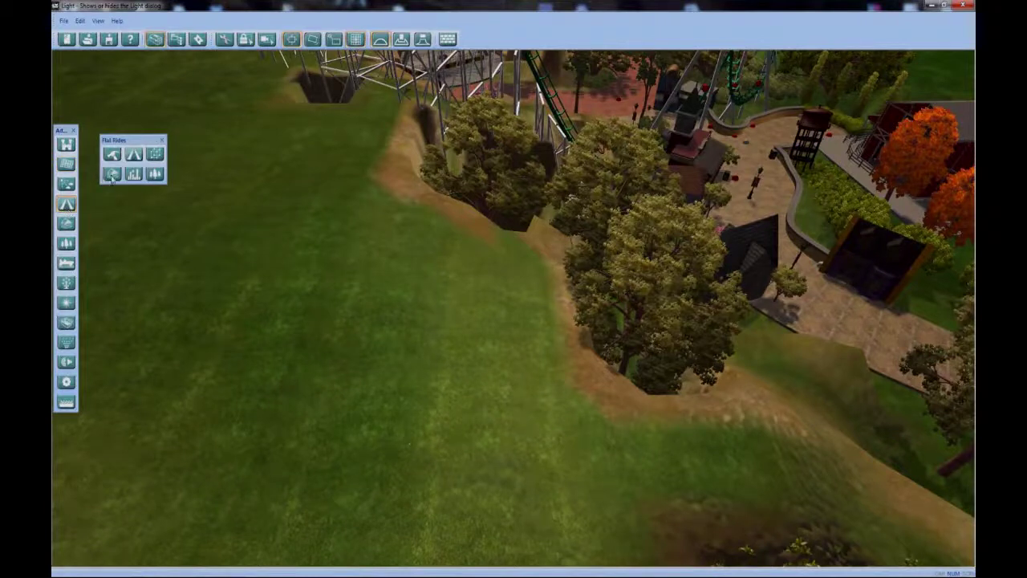
pyautogui.click(152, 153)
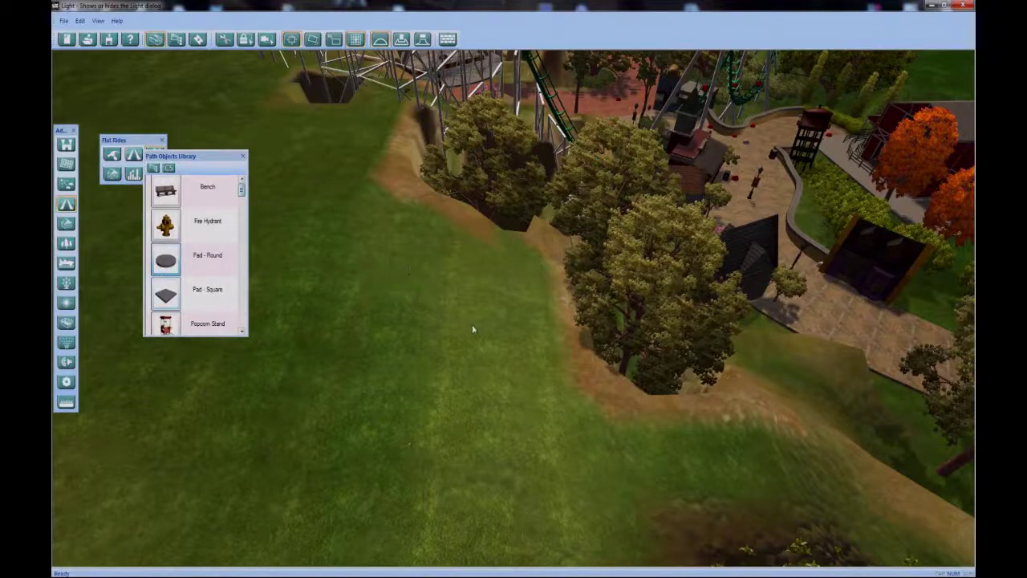
pyautogui.moveTo(464, 309); pyautogui.dragTo(475, 227, button='middle')
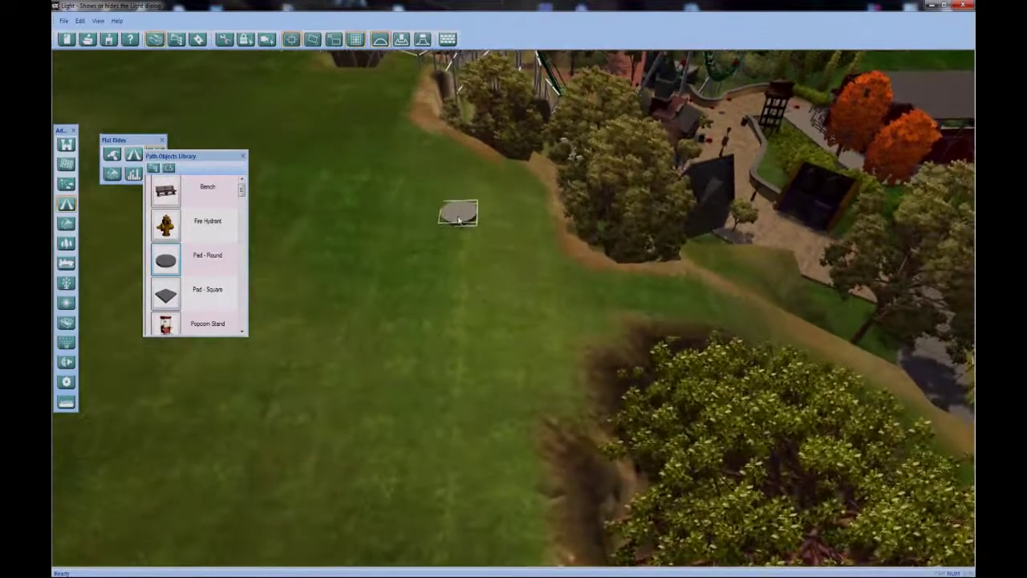
pyautogui.moveTo(424, 191); pyautogui.dragTo(386, 243, button='middle')
pyautogui.moveTo(360, 234); pyautogui.dragTo(448, 27)
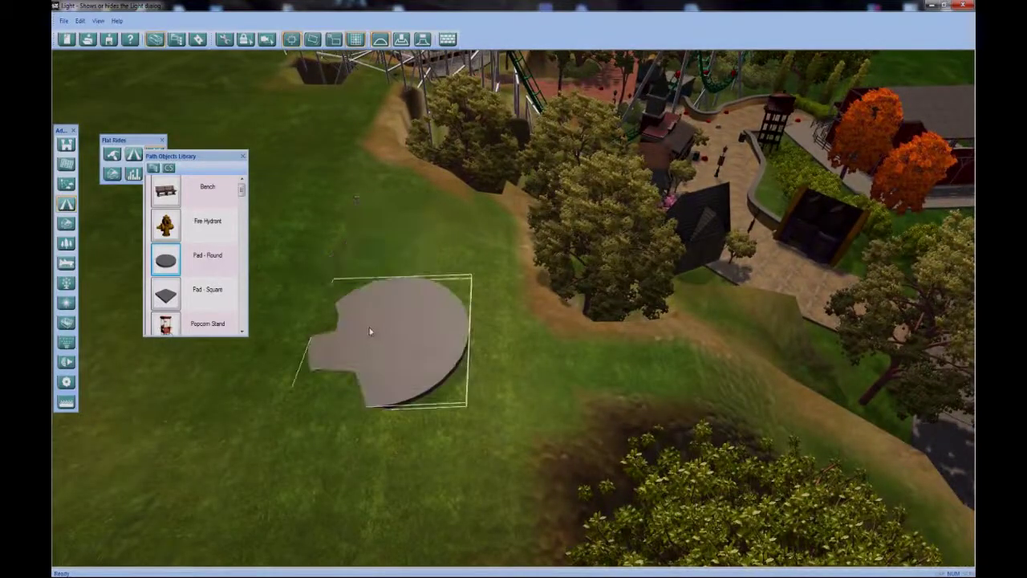
pyautogui.moveTo(370, 329); pyautogui.dragTo(457, 84)
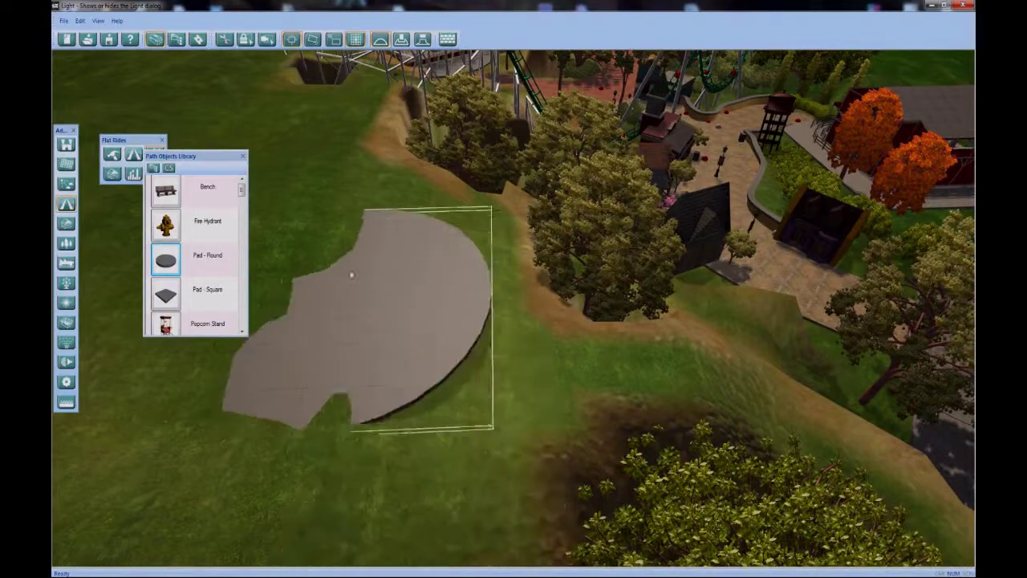
pyautogui.moveTo(356, 264); pyautogui.dragTo(359, 290, button='middle')
pyautogui.moveTo(359, 294); pyautogui.dragTo(361, 319)
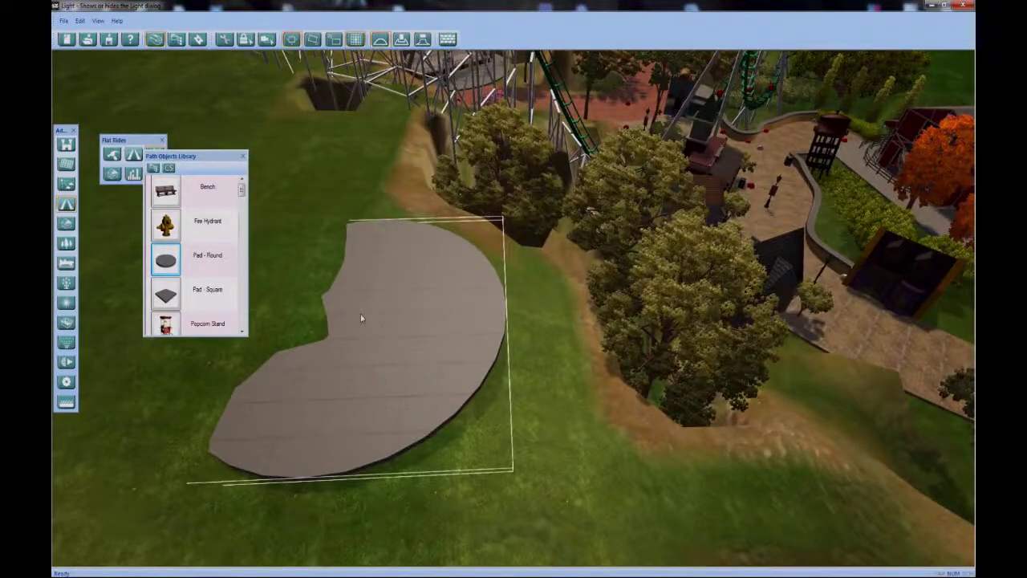
# Try placing the round pad raised above the grass, and turn on the Clear And Raise terrain option
pyautogui.moveTo(366, 316); pyautogui.dragTo(432, 250, button='right')
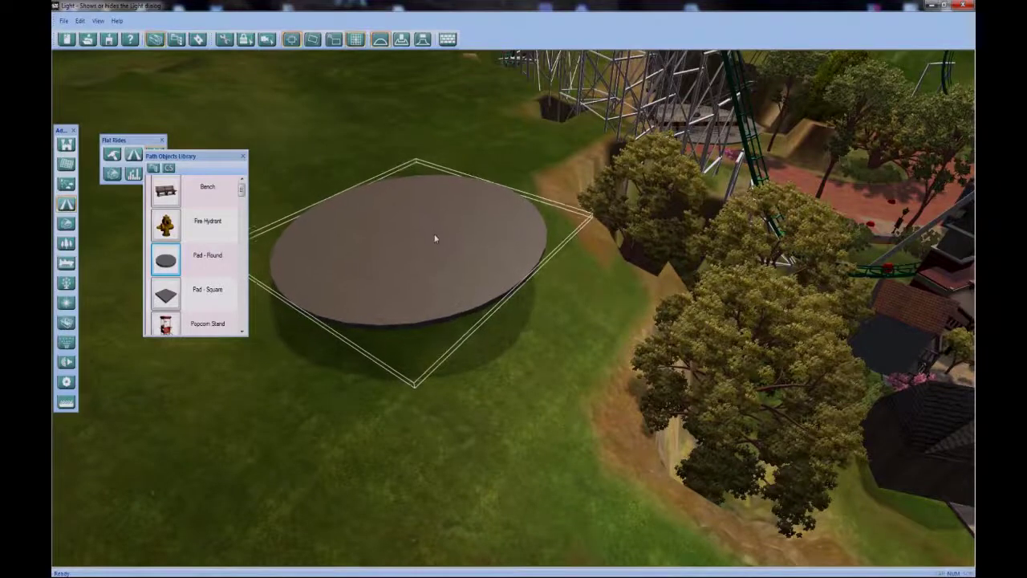
pyautogui.click(435, 239)
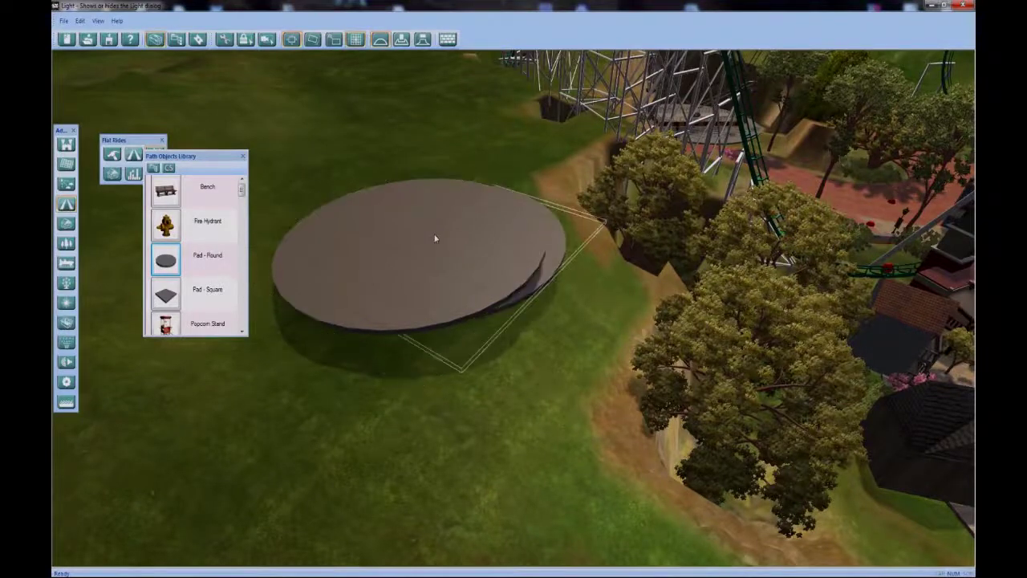
pyautogui.moveTo(566, 310); pyautogui.dragTo(491, 340, button='right')
pyautogui.click(522, 293)
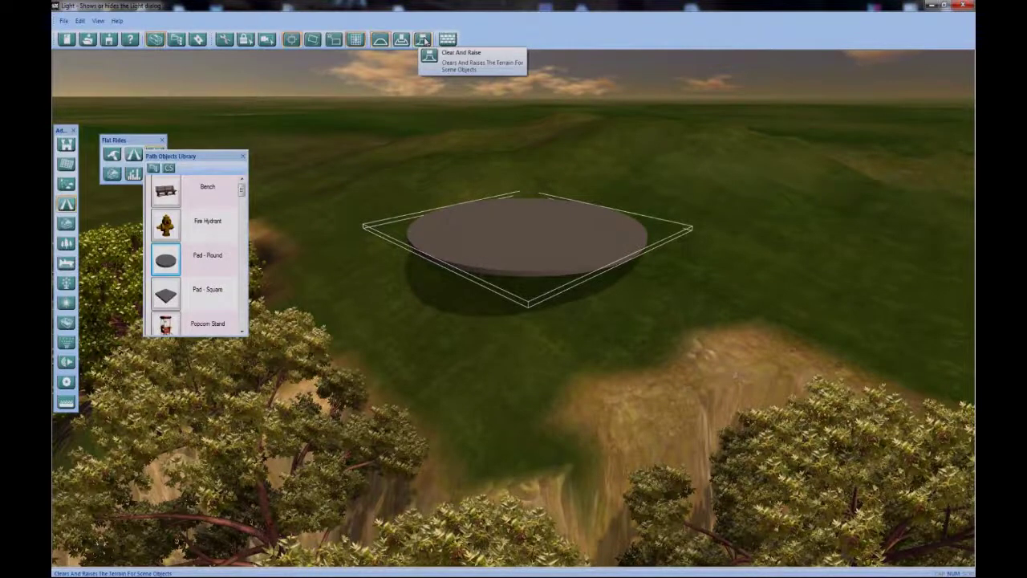
pyautogui.click(423, 39)
# Place the round pad on the uneven hillside and try a path from the path library beside it
pyautogui.moveTo(416, 243); pyautogui.dragTo(507, 301, button='right')
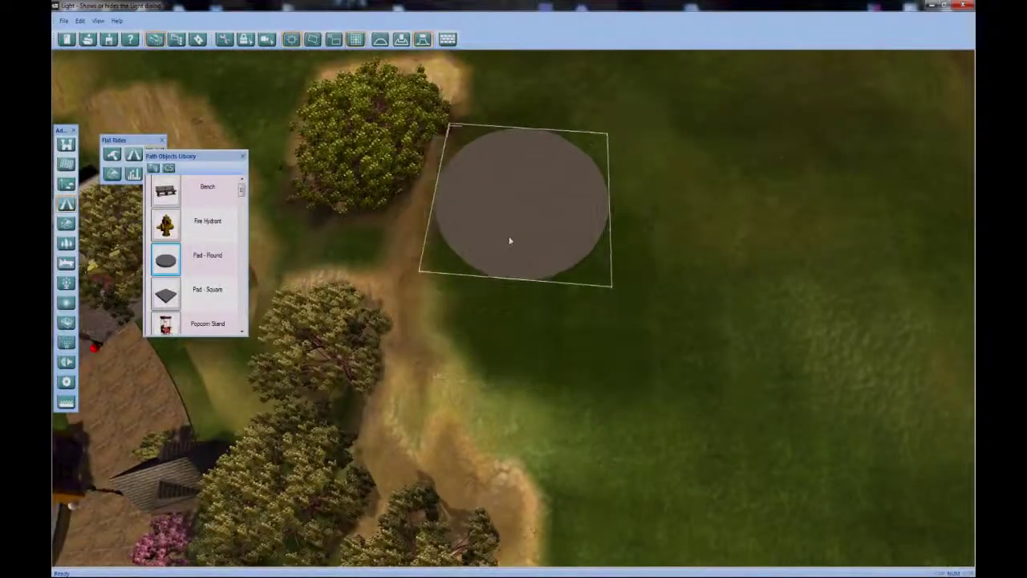
pyautogui.moveTo(452, 366); pyautogui.dragTo(372, 153, button='right')
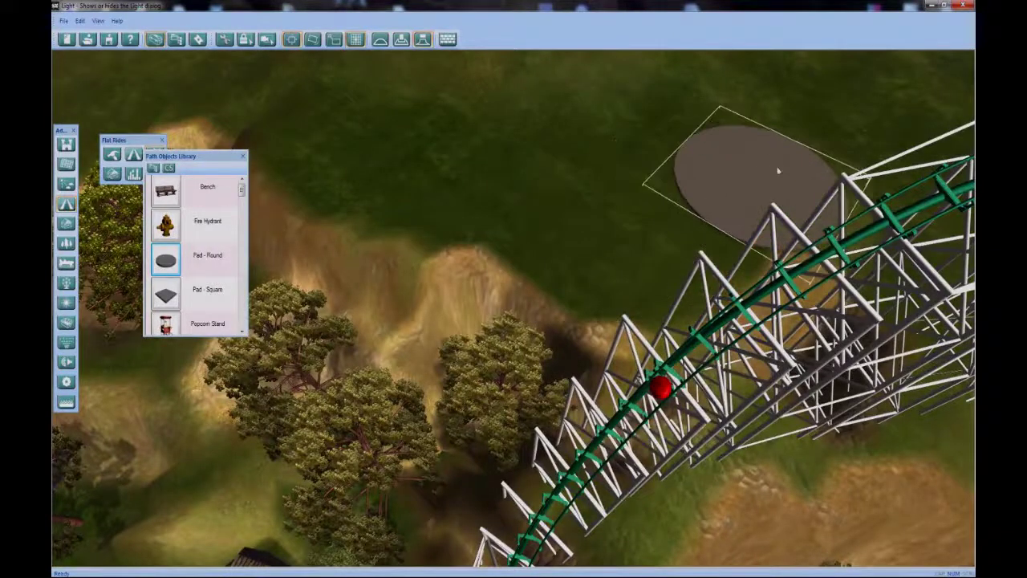
pyautogui.moveTo(427, 104); pyautogui.dragTo(463, 284, button='right')
pyautogui.moveTo(463, 284)
pyautogui.mouseDown()
pyautogui.moveTo(458, 183)
pyautogui.moveTo(471, 311)
pyautogui.moveTo(472, 283)
pyautogui.mouseUp()
pyautogui.moveTo(471, 284); pyautogui.dragTo(505, 341, button='right')
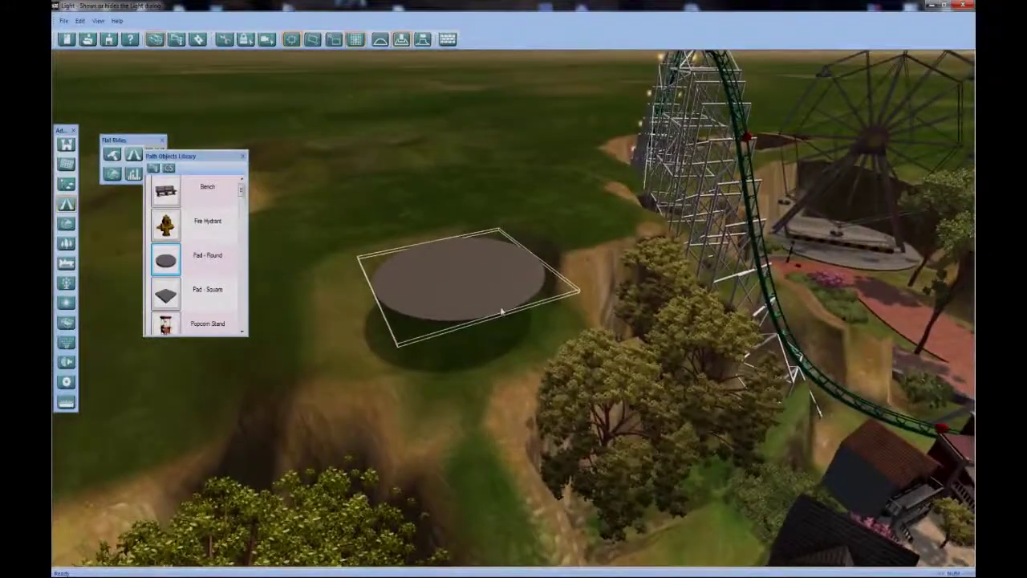
pyautogui.moveTo(485, 301)
pyautogui.mouseDown()
pyautogui.moveTo(485, 311)
pyautogui.moveTo(487, 300)
pyautogui.mouseUp()
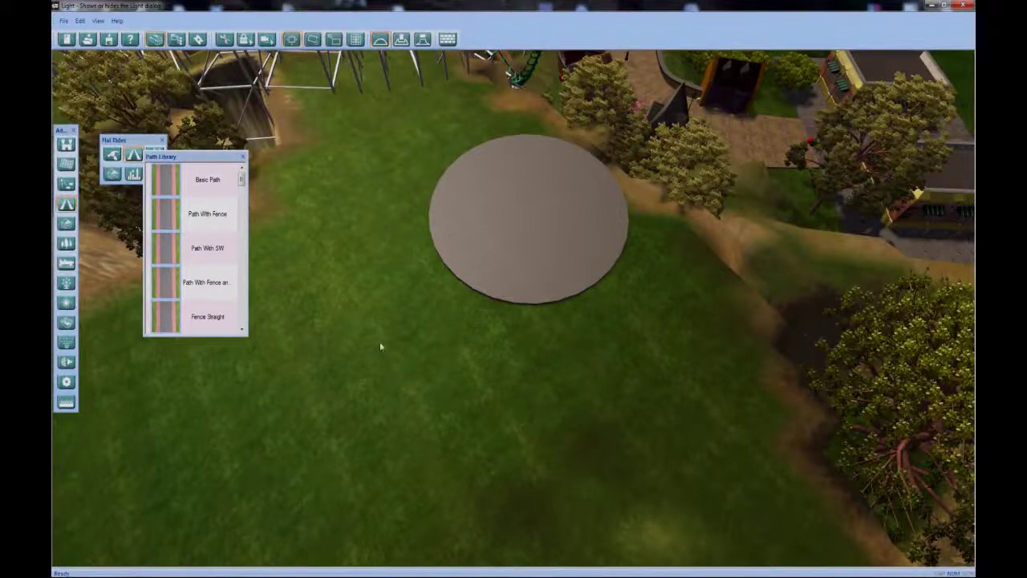
pyautogui.moveTo(382, 339); pyautogui.dragTo(490, 230)
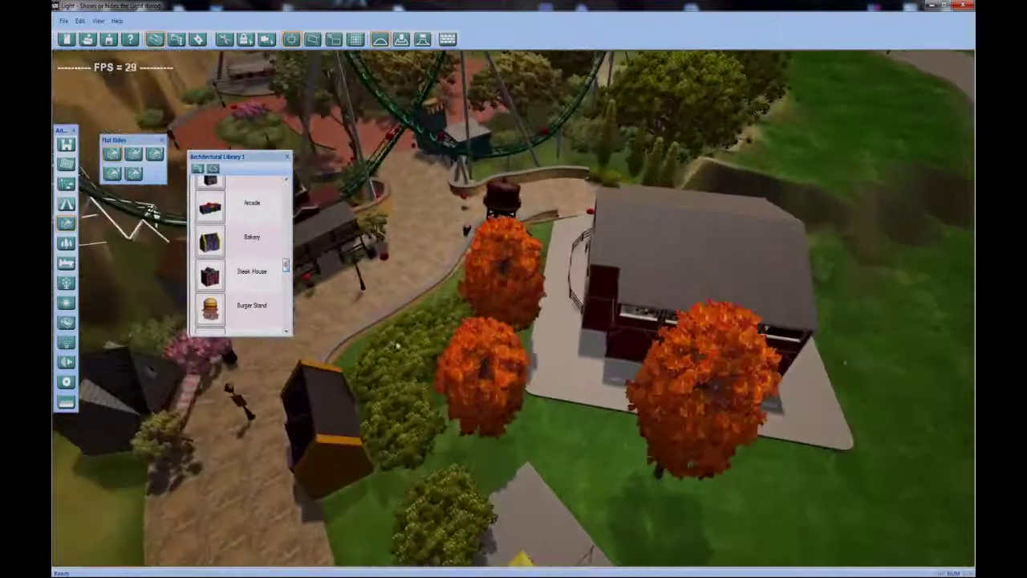
# Position the Burger Stand from the architectural library beside the brick path, between the yellow shops and the dark cottage
pyautogui.moveTo(417, 341); pyautogui.dragTo(486, 256, button='right')
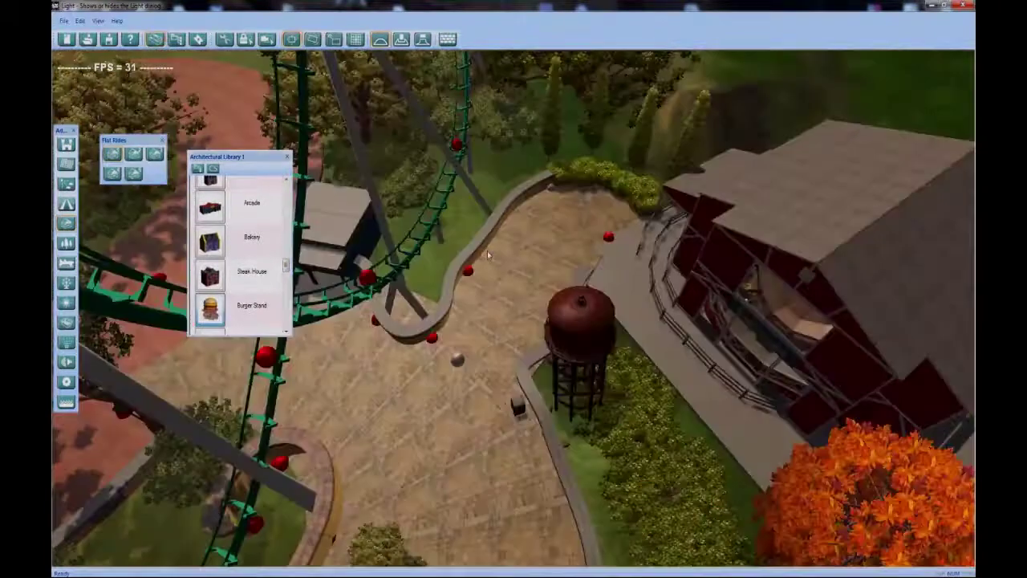
pyautogui.moveTo(512, 245); pyautogui.dragTo(486, 347)
pyautogui.press('s')
pyautogui.press('s')
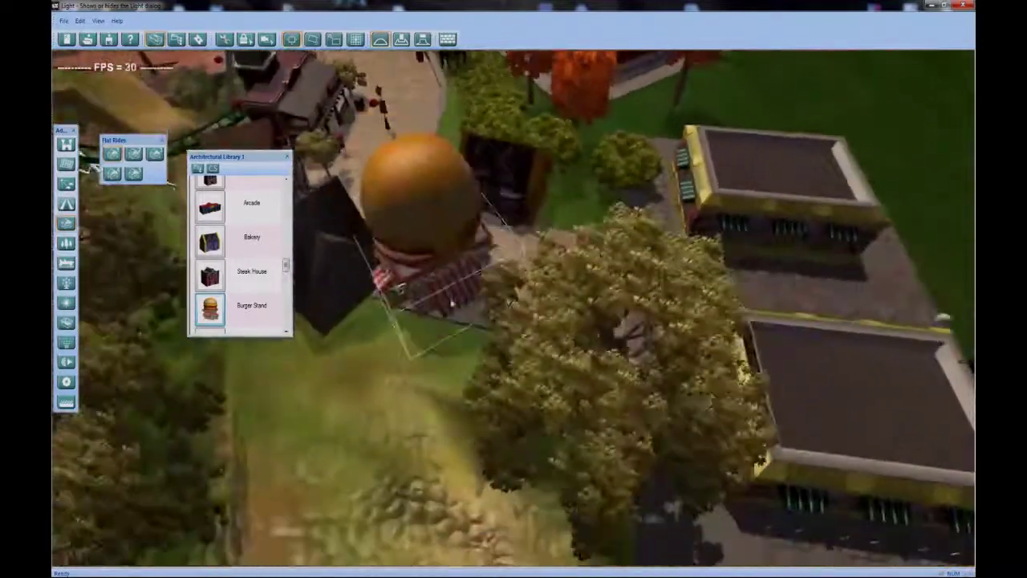
pyautogui.moveTo(448, 318); pyautogui.dragTo(438, 401, button='right')
pyautogui.scroll(-2, 438, 399)
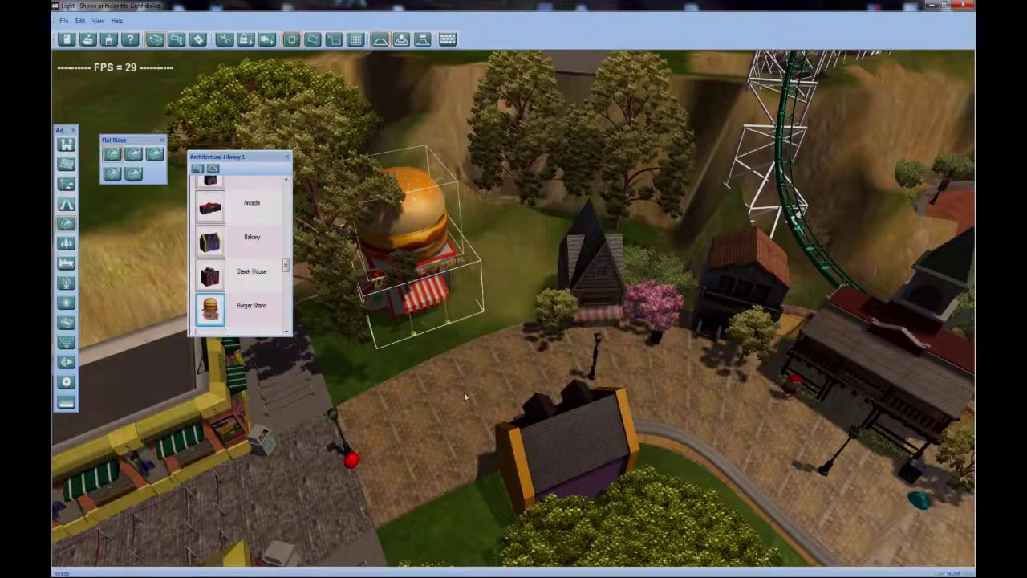
# Enlarge the environment list and try the Blue Sky 1, Night Sky 2 and Night Sky 1 skies over the park
pyautogui.moveTo(464, 394); pyautogui.dragTo(394, 272, button='right')
pyautogui.moveTo(394, 275); pyautogui.dragTo(490, 224, button='middle')
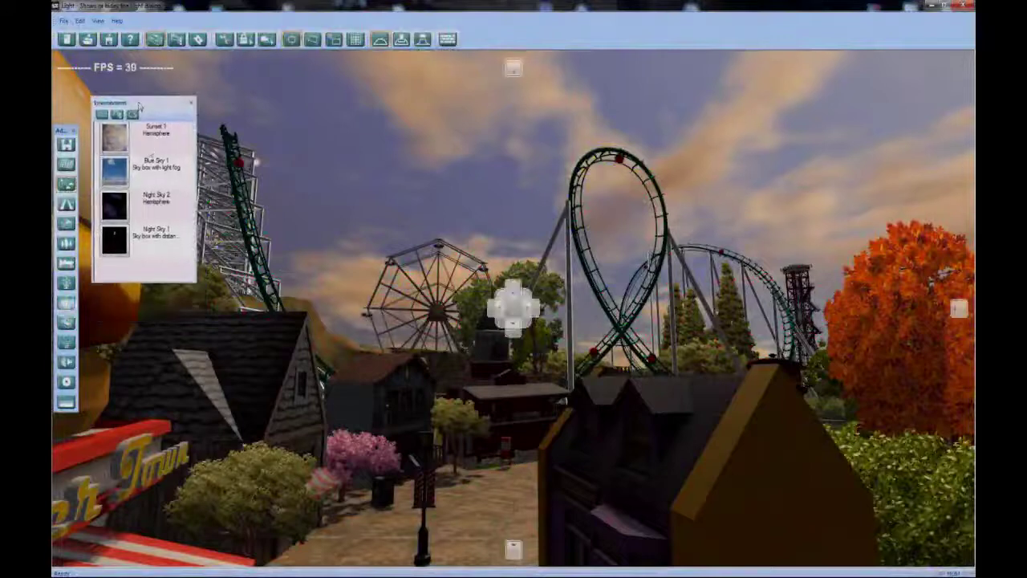
pyautogui.moveTo(193, 278); pyautogui.dragTo(212, 448)
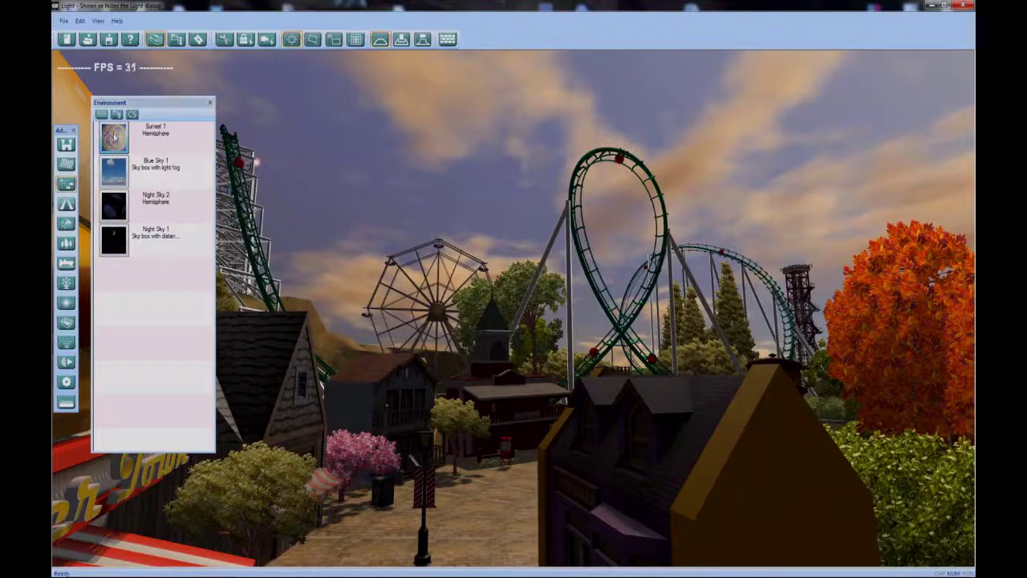
pyautogui.click(116, 178)
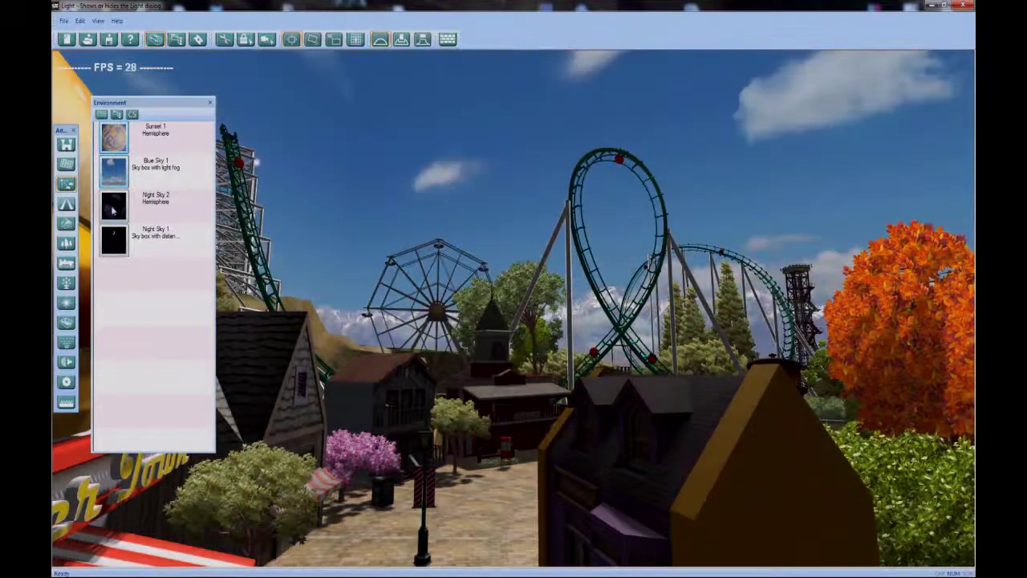
pyautogui.click(113, 210)
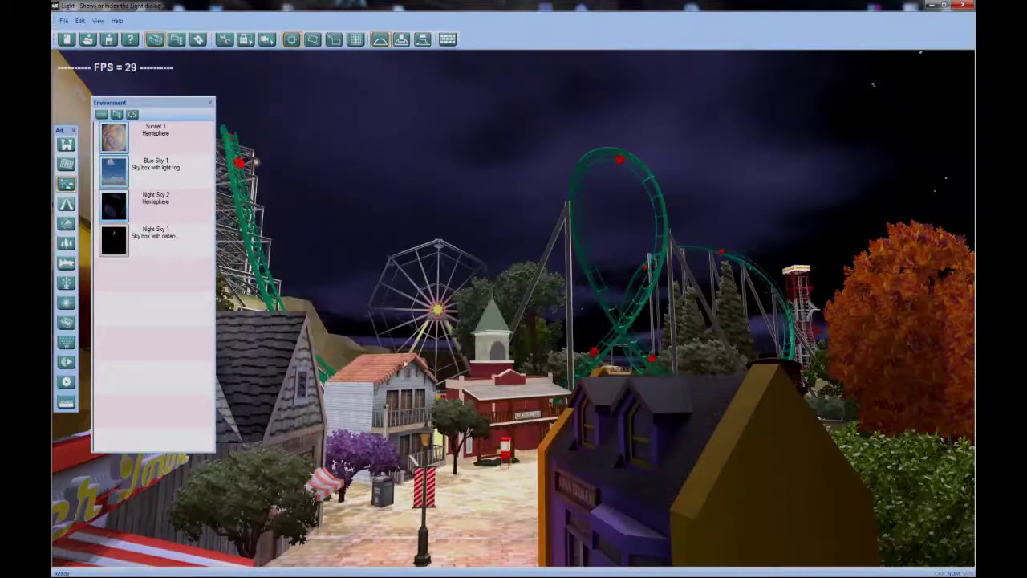
pyautogui.click(117, 239)
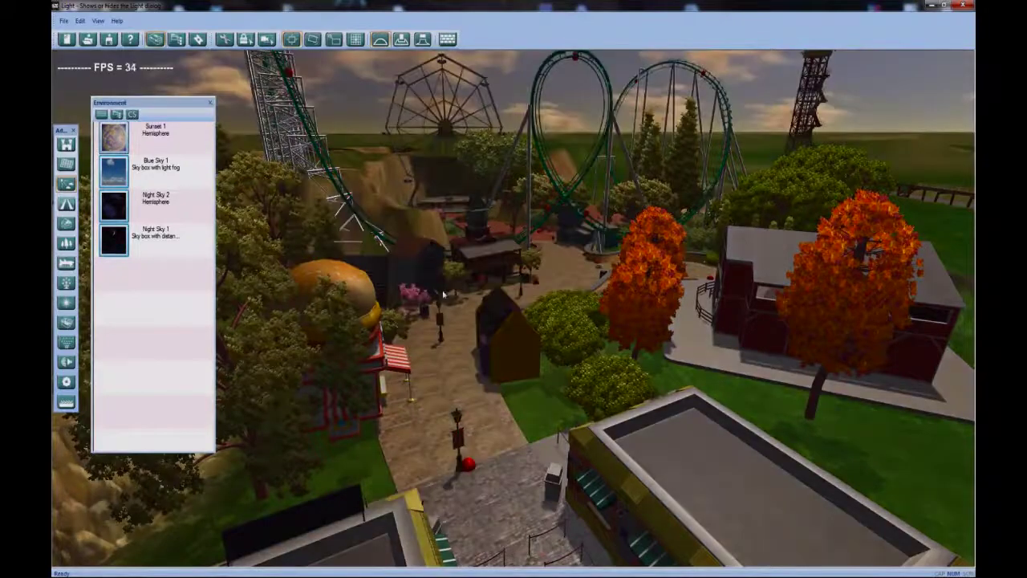
# Open the Sunset 1 environment's properties and try the Night lighting option on and off
pyautogui.moveTo(443, 295); pyautogui.dragTo(447, 326, button='right')
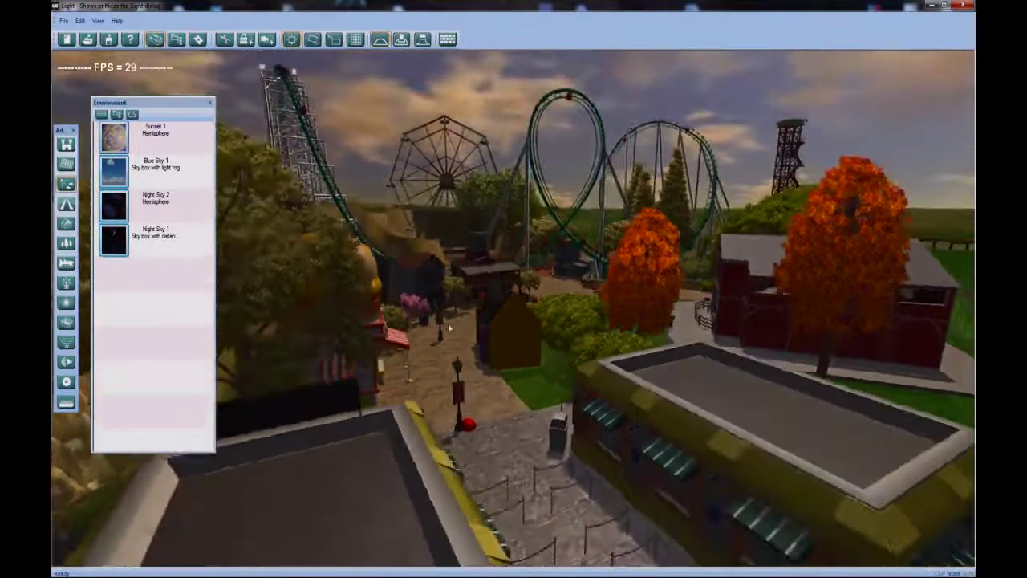
pyautogui.scroll(5, 448, 326)
pyautogui.click(100, 114)
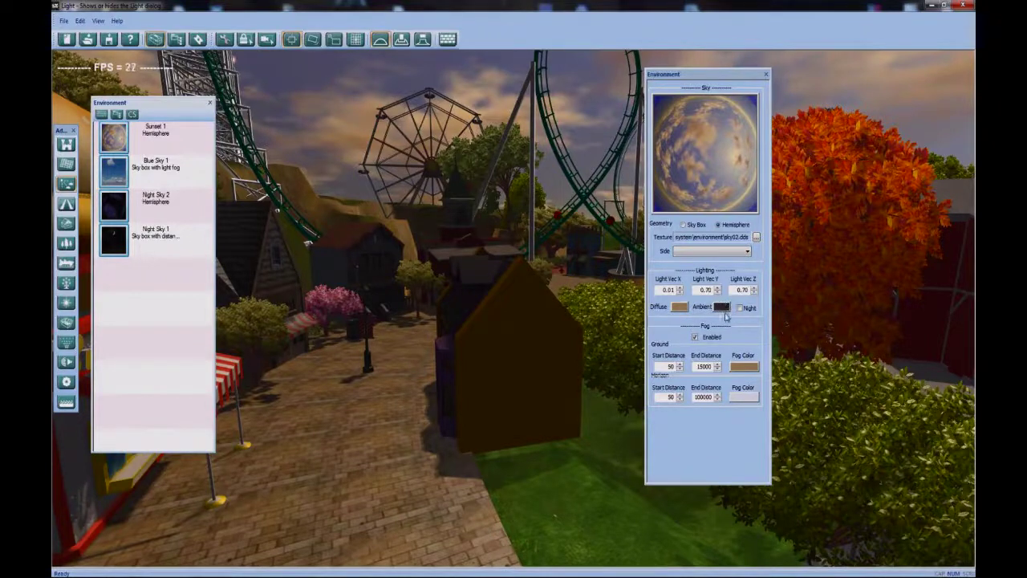
pyautogui.click(740, 310)
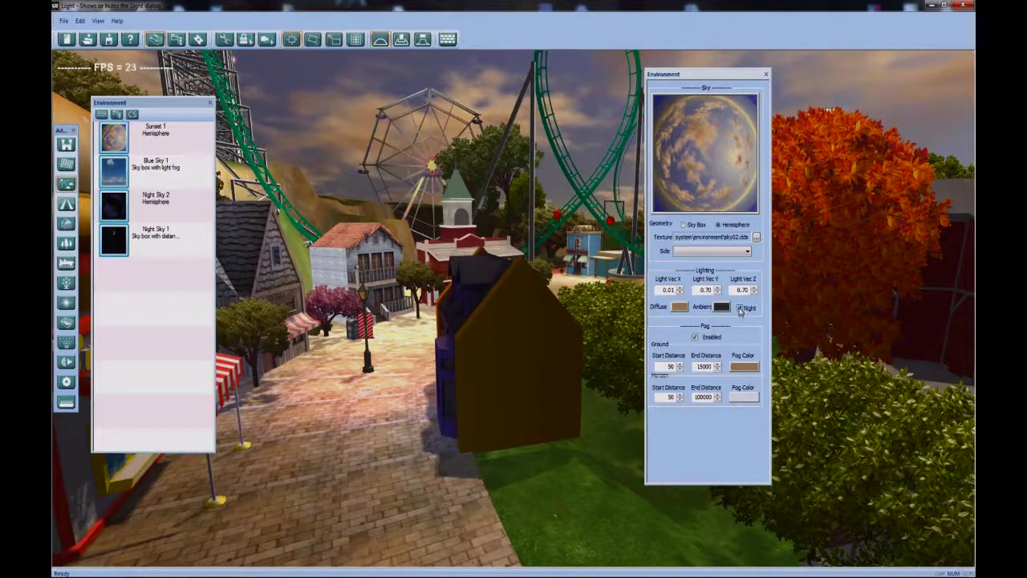
pyautogui.click(740, 308)
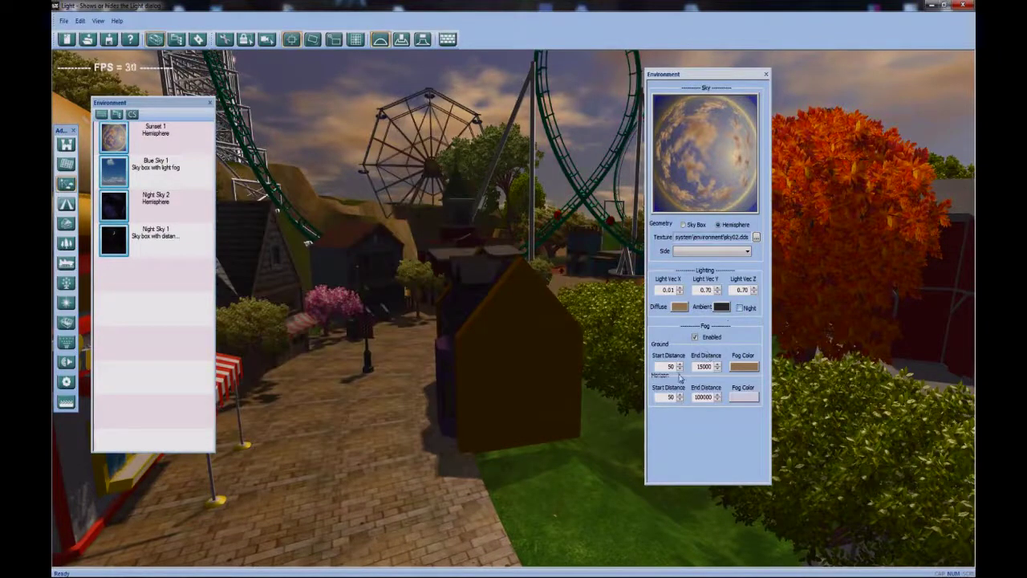
# Try a ground fog end distance of 150 for the Sunset 1 environment, then set it to 1500
pyautogui.press('BackSpace')
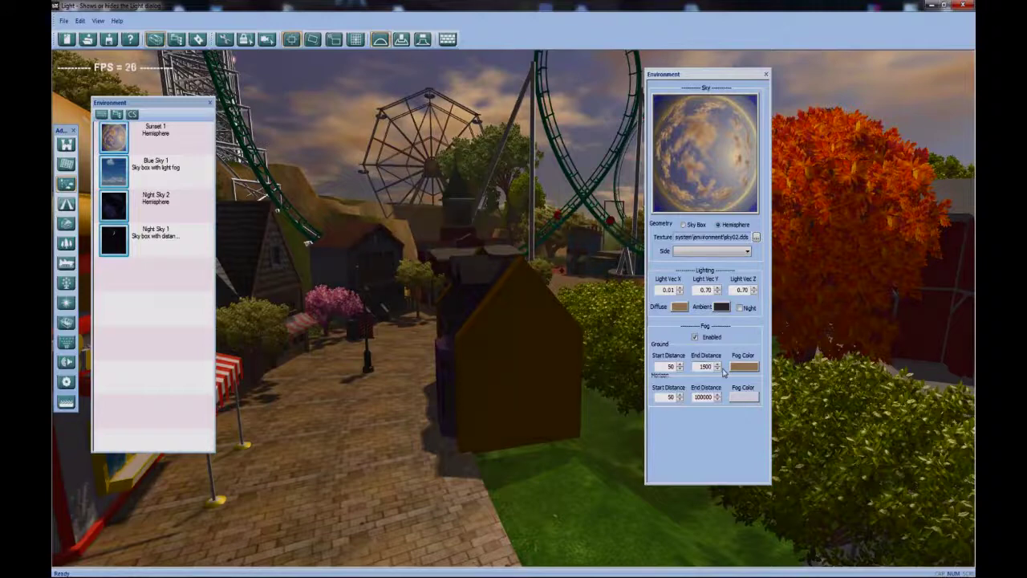
pyautogui.press('BackSpace')
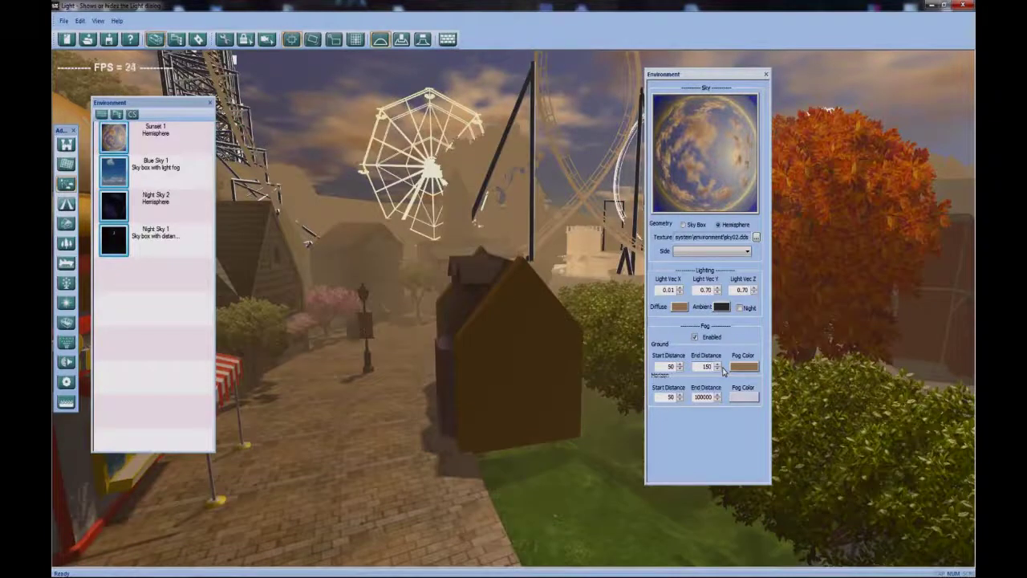
pyautogui.write('0')
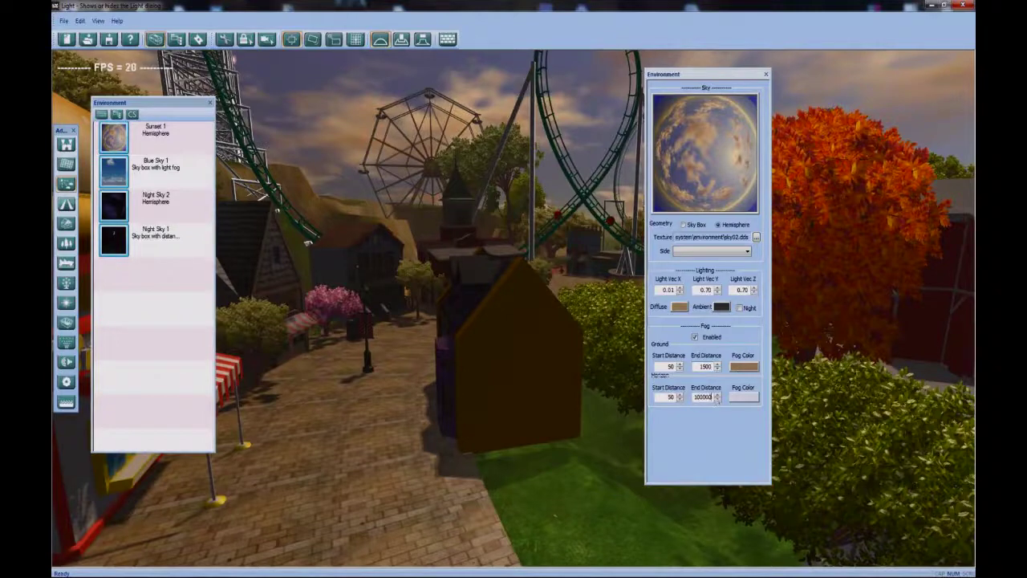
# Toggle the Sunset 1 environment's fog off and on several times to compare the park's appearance
pyautogui.click(695, 337)
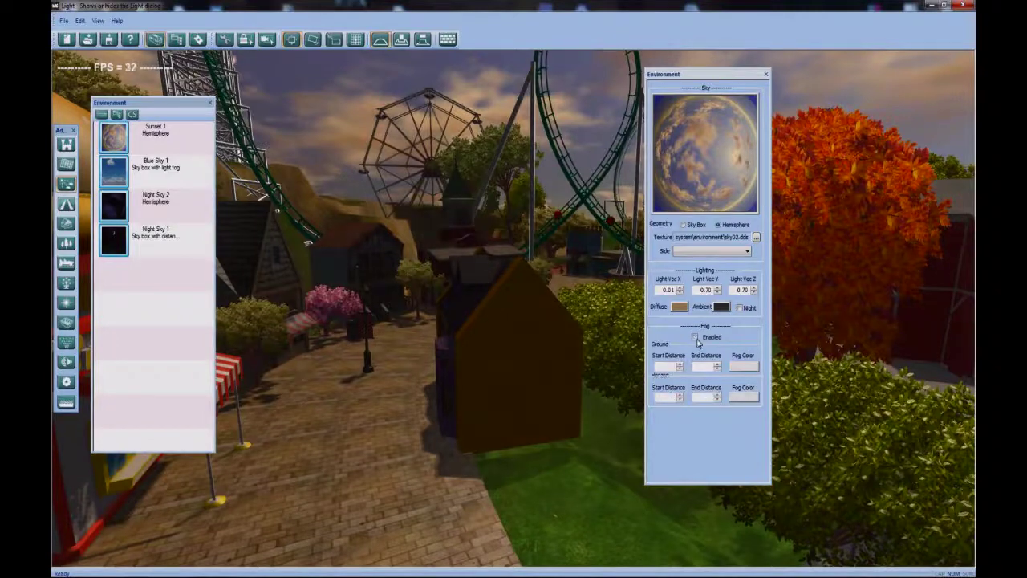
pyautogui.click(695, 337)
pyautogui.click(695, 337)
pyautogui.click(695, 337)
pyautogui.click(695, 337)
# In the Night Sky 1 environment's properties, set the ambient light to black and the diffuse light to a darker grey
pyautogui.moveTo(361, 440); pyautogui.dragTo(392, 437, button='middle')
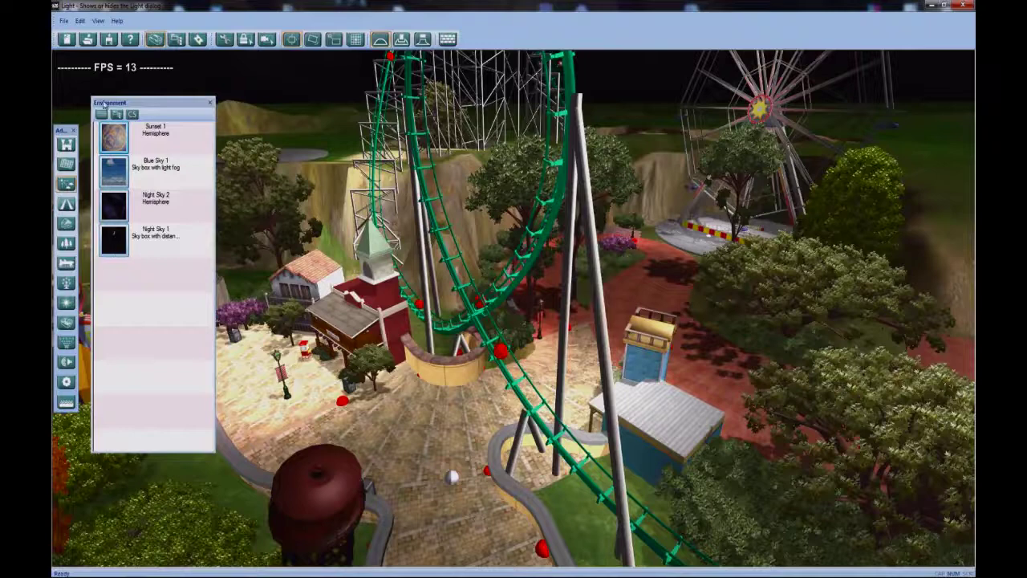
pyautogui.click(102, 115)
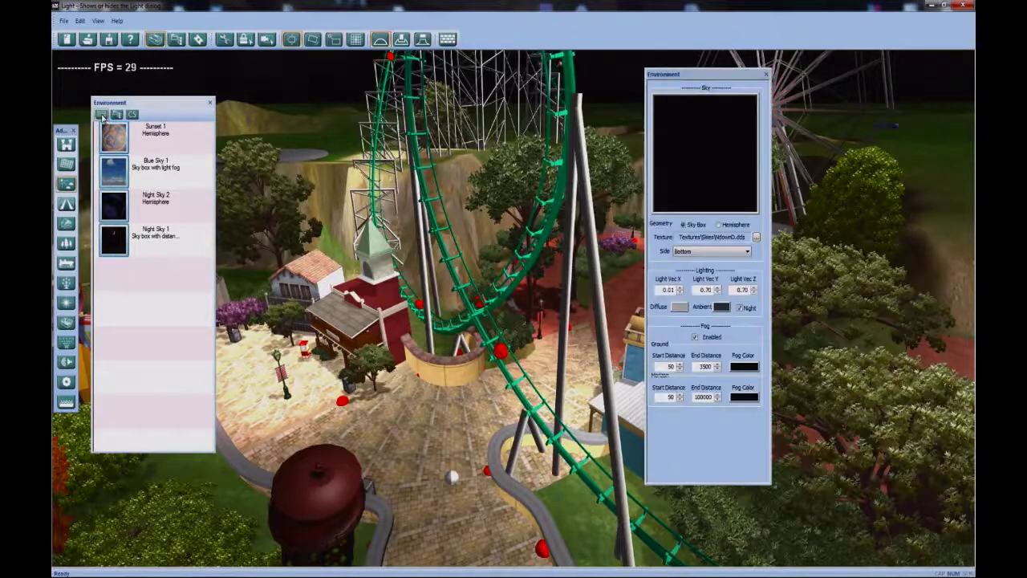
pyautogui.click(726, 309)
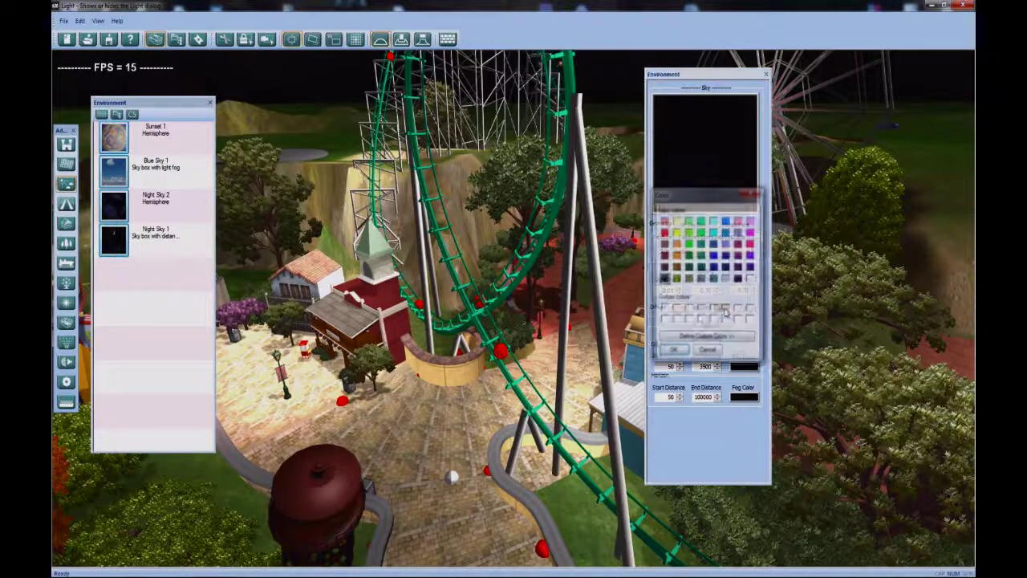
pyautogui.click(674, 355)
pyautogui.click(673, 354)
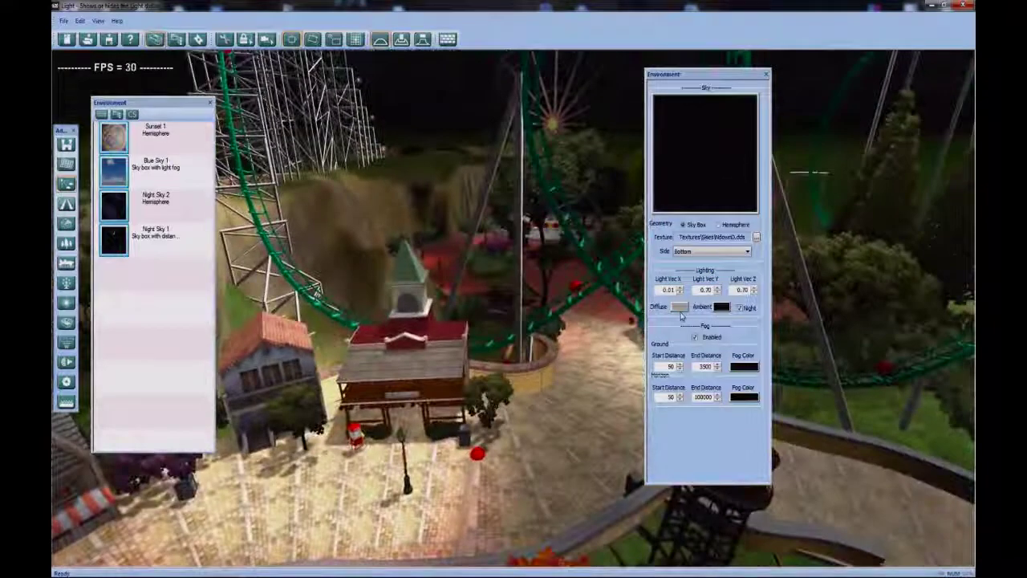
pyautogui.click(679, 306)
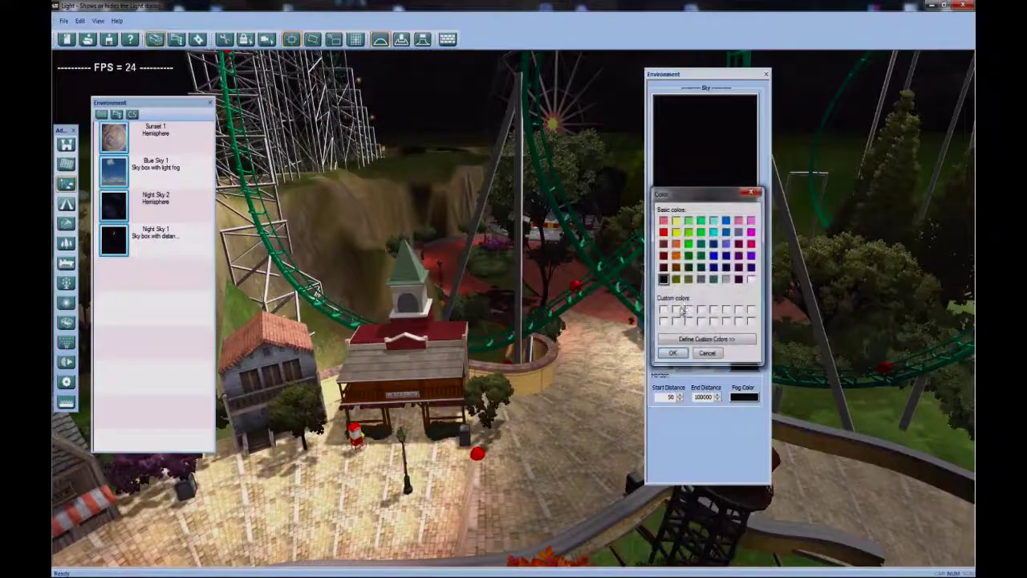
pyautogui.click(672, 354)
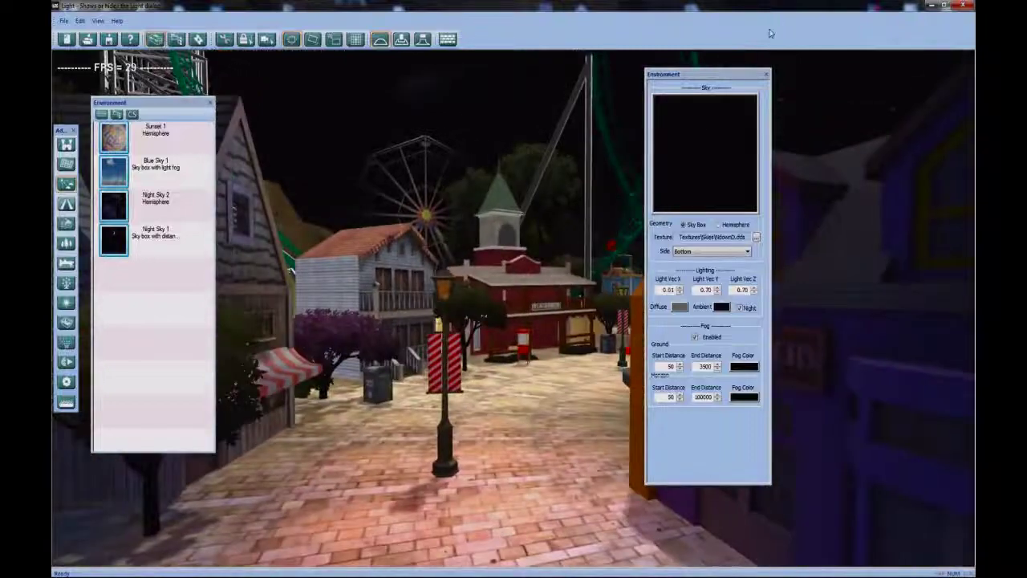
pyautogui.click(767, 74)
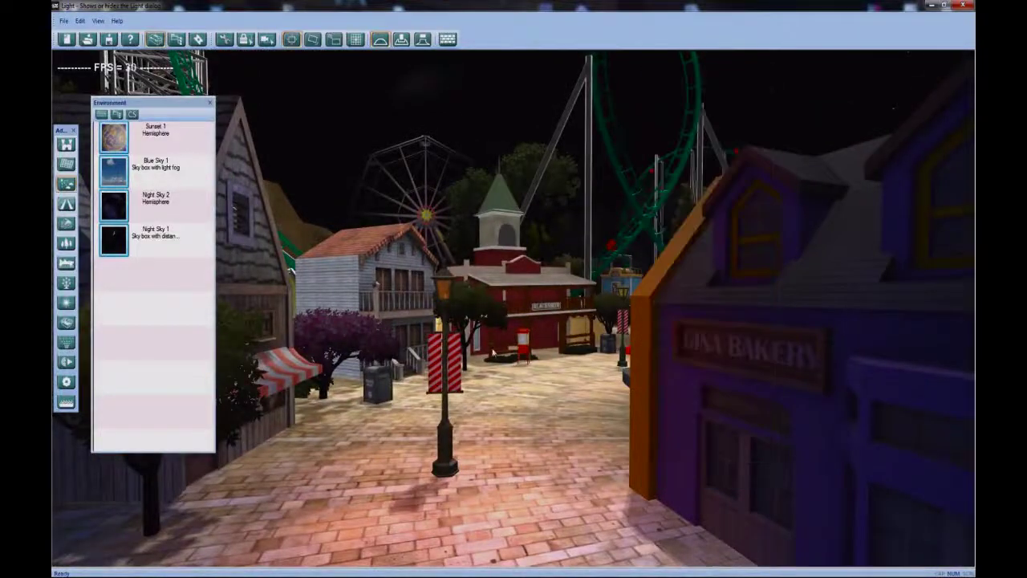
# Place a Purple Omni light from the light library on the brick path in front of the Burger Town stand
pyautogui.moveTo(520, 397); pyautogui.dragTo(549, 440, button='right')
pyautogui.moveTo(549, 440); pyautogui.dragTo(532, 335)
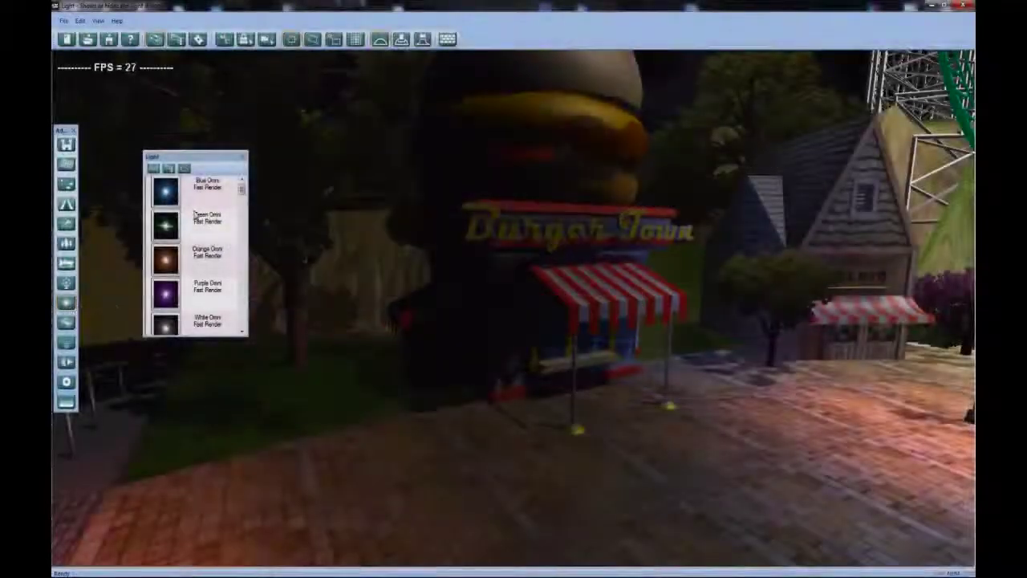
pyautogui.moveTo(242, 193); pyautogui.dragTo(242, 321)
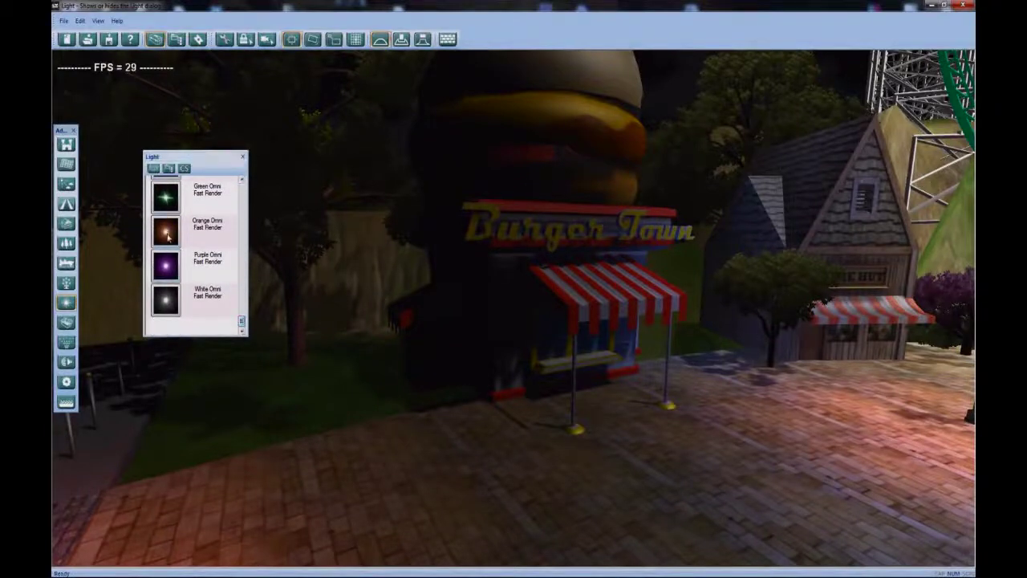
pyautogui.click(171, 269)
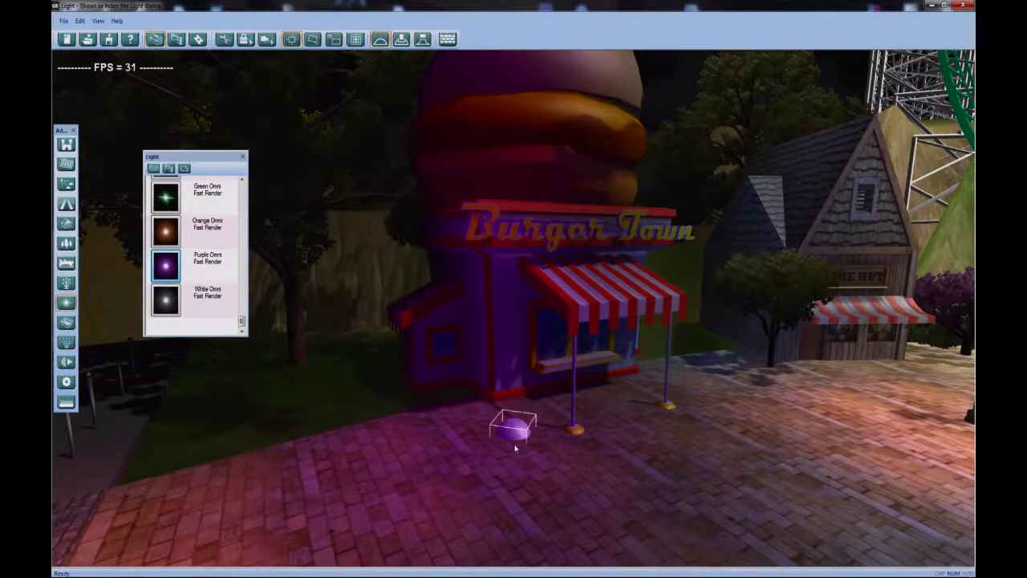
pyautogui.click(513, 443)
pyautogui.scroll(-4, 510, 445)
pyautogui.scroll(3, 510, 449)
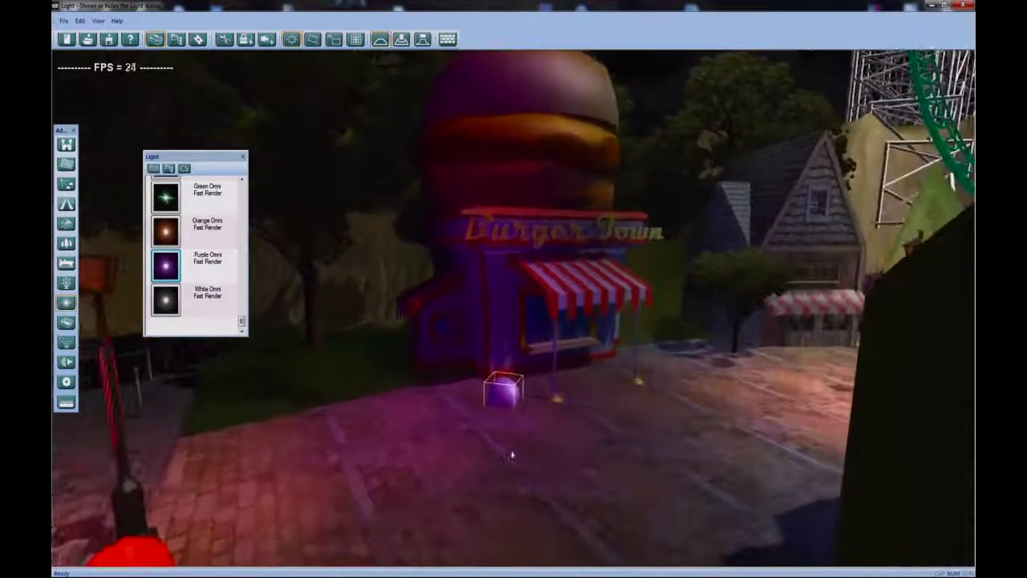
# Open the placed light's properties and change its light color to the warm brown 7d4e1f
pyautogui.click(154, 169)
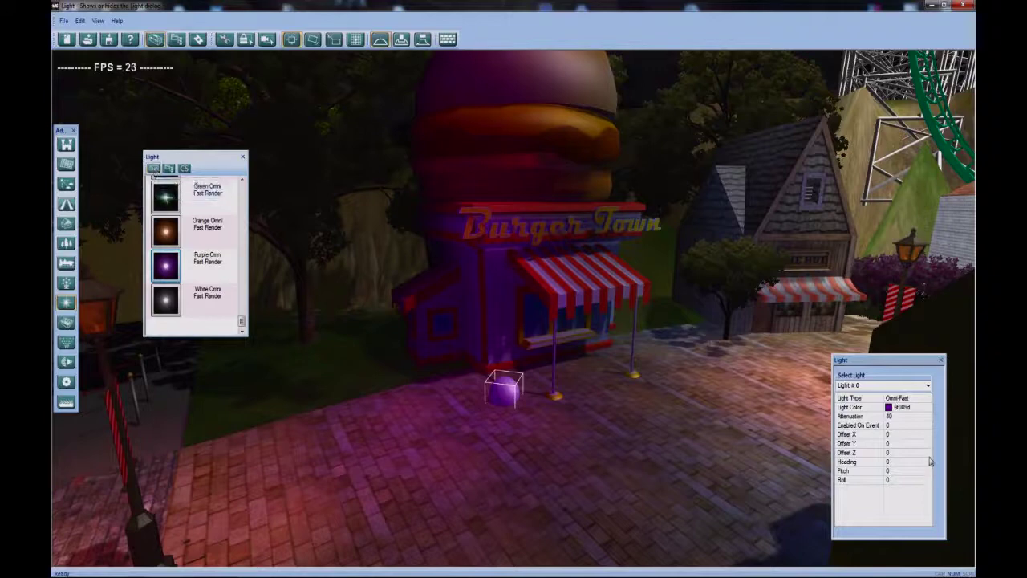
pyautogui.click(929, 407)
pyautogui.moveTo(748, 170)
pyautogui.mouseDown()
pyautogui.moveTo(739, 181)
pyautogui.moveTo(736, 169)
pyautogui.mouseUp()
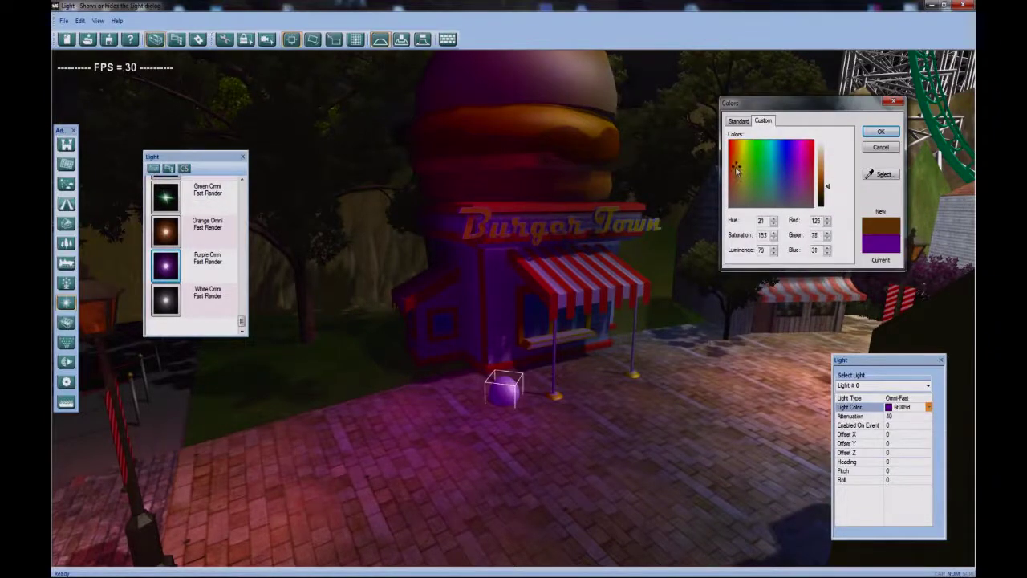
pyautogui.click(881, 132)
pyautogui.moveTo(621, 370); pyautogui.dragTo(629, 374, button='right')
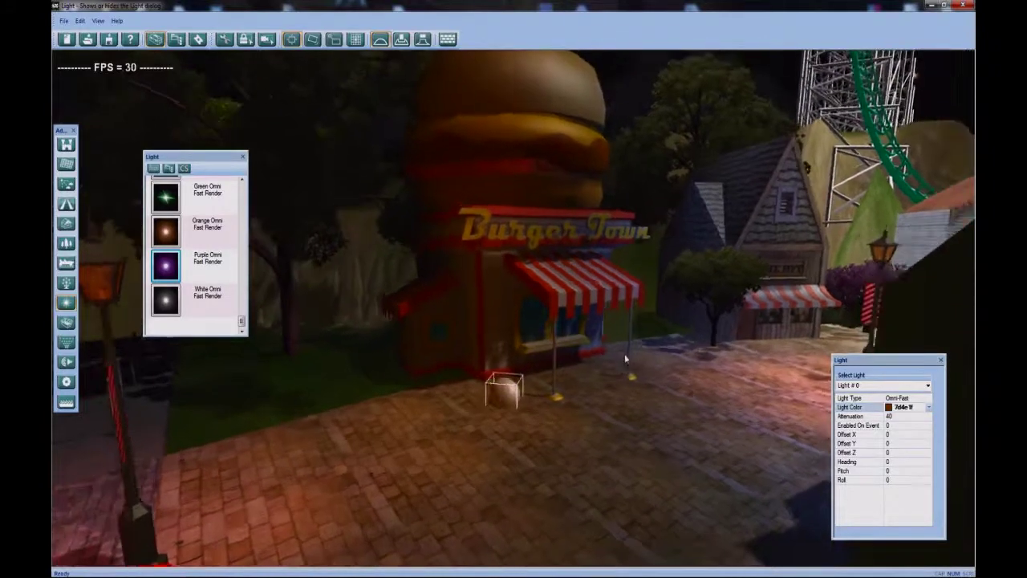
# Try attenuation values between 27 and 60 for the light by the burger stand and set it to 30
pyautogui.click(903, 416)
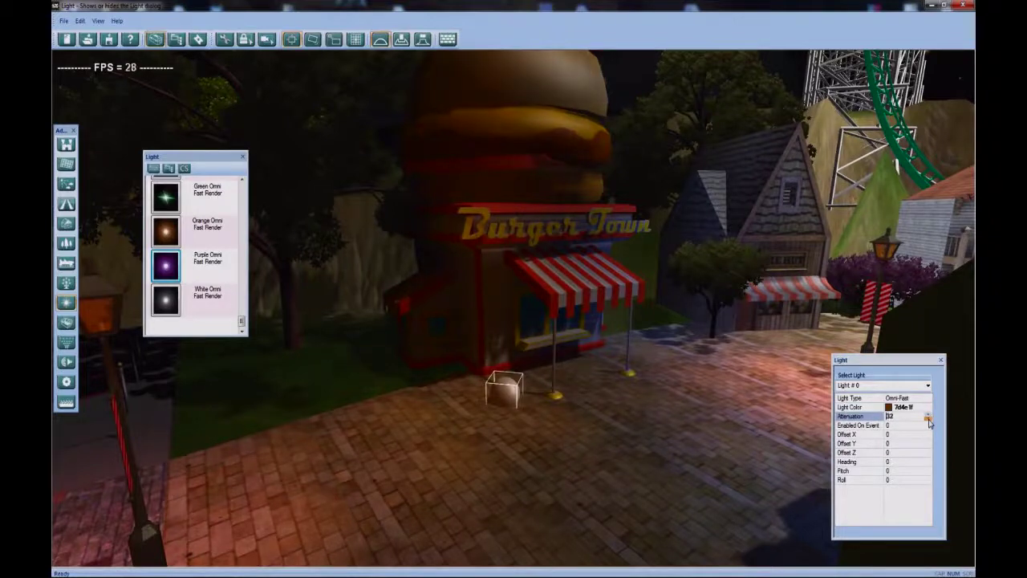
pyautogui.click(928, 421)
pyautogui.click(928, 417)
pyautogui.click(929, 422)
pyautogui.click(928, 423)
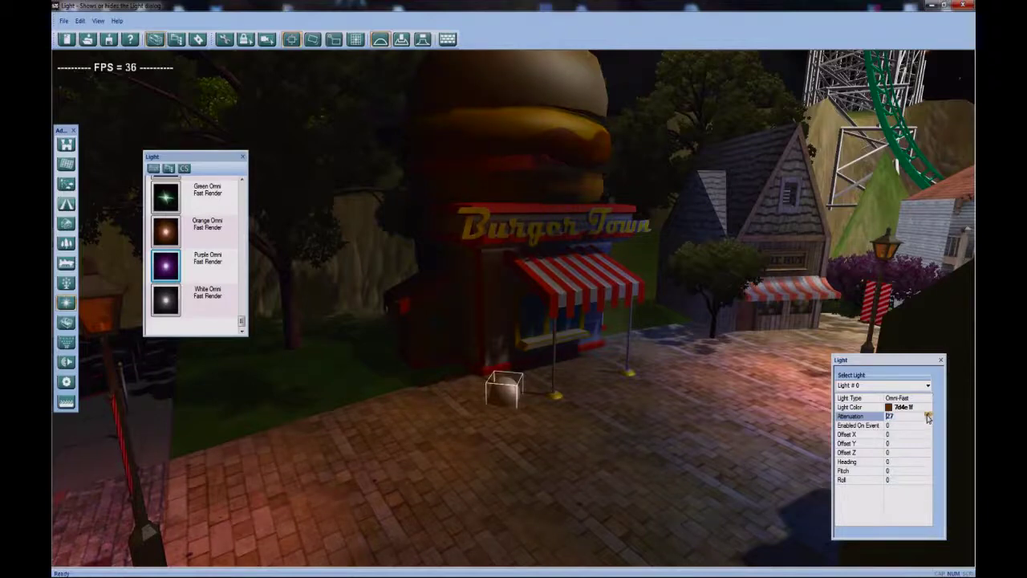
pyautogui.click(929, 416)
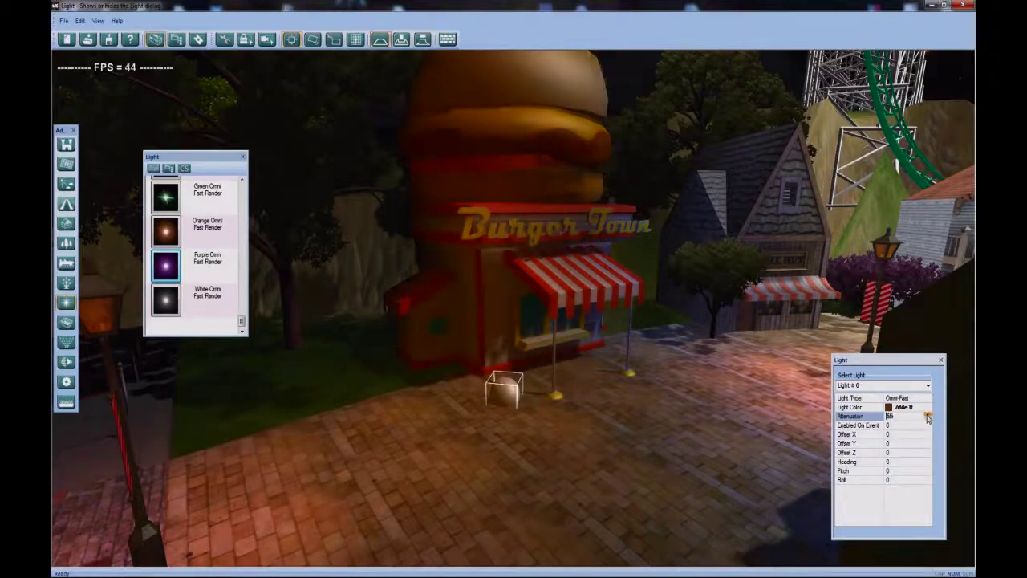
pyautogui.moveTo(605, 493); pyautogui.dragTo(576, 507, button='middle')
pyautogui.click(920, 416)
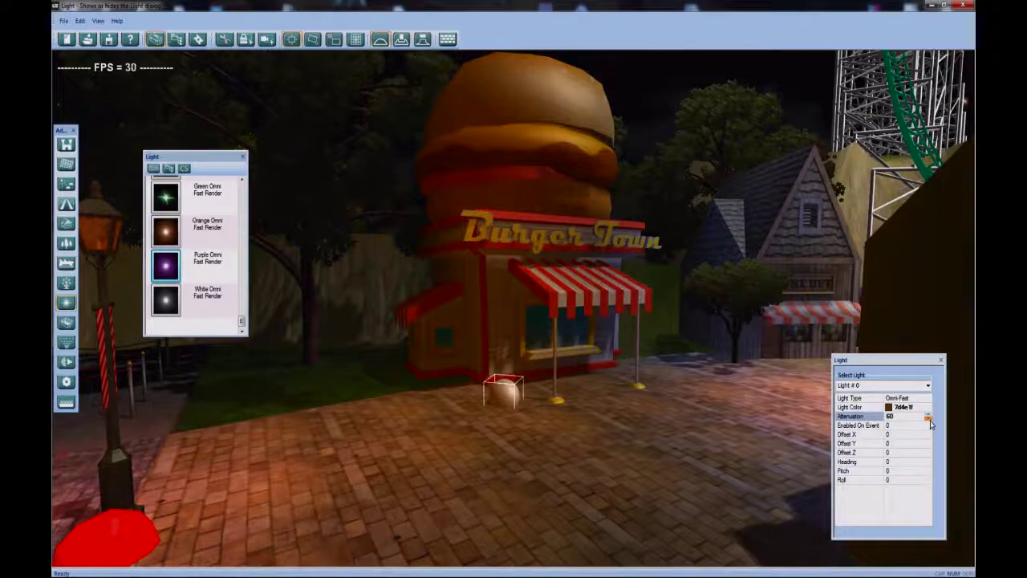
pyautogui.click(929, 421)
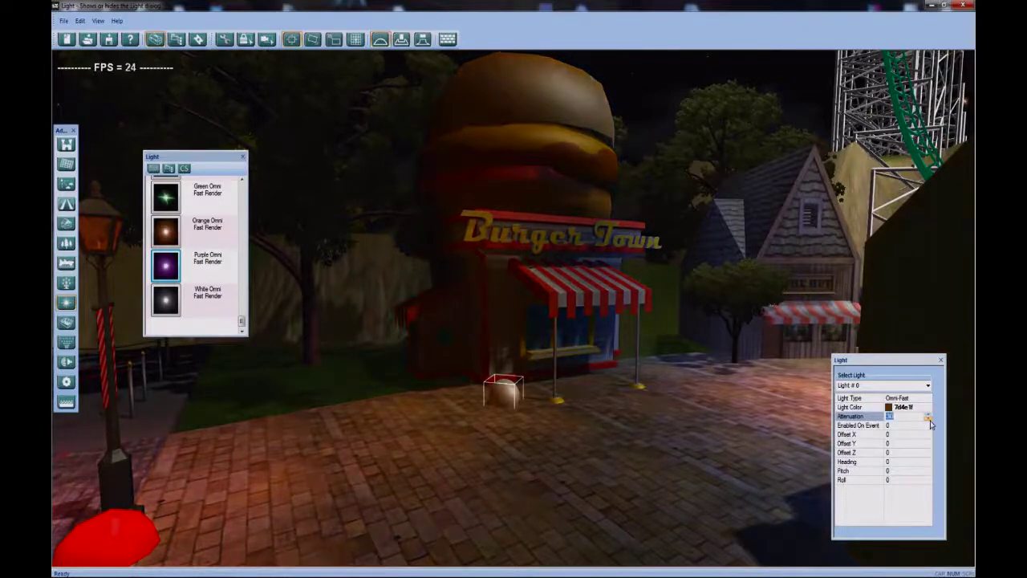
# Open the light type choices for the burger stand light and choose Omni-Fast
pyautogui.click(915, 399)
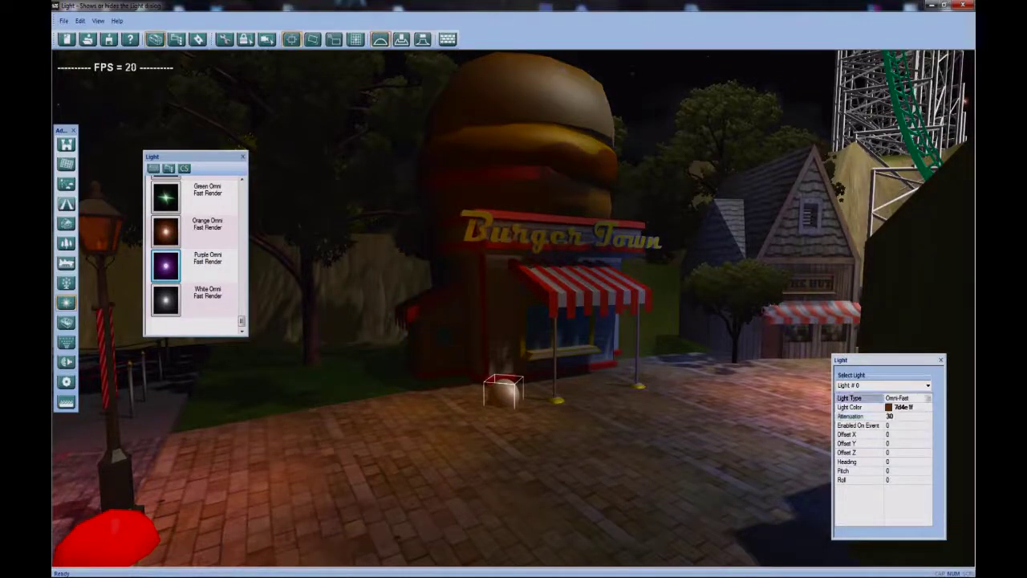
pyautogui.click(929, 399)
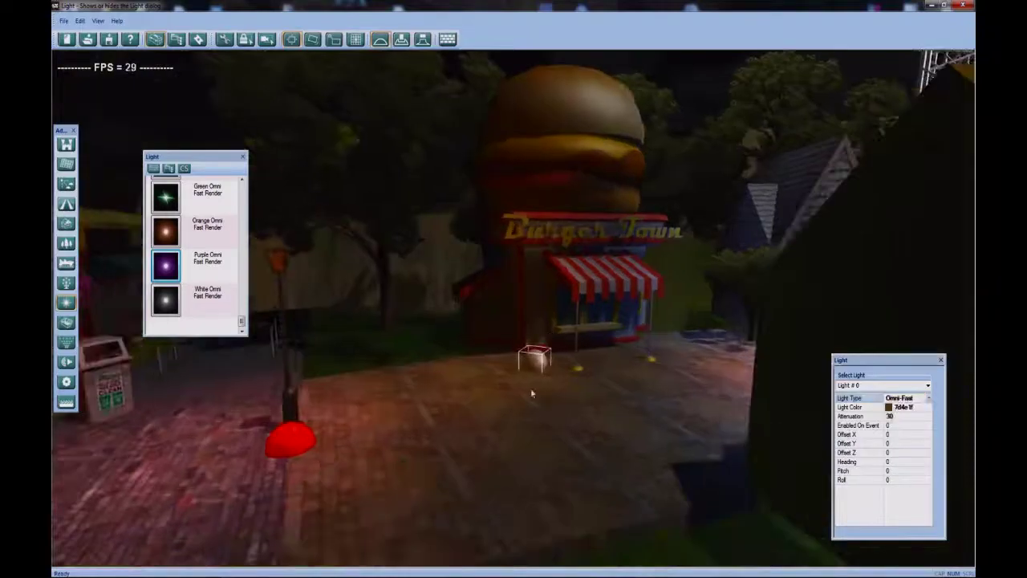
pyautogui.moveTo(537, 392); pyautogui.dragTo(605, 347, button='middle')
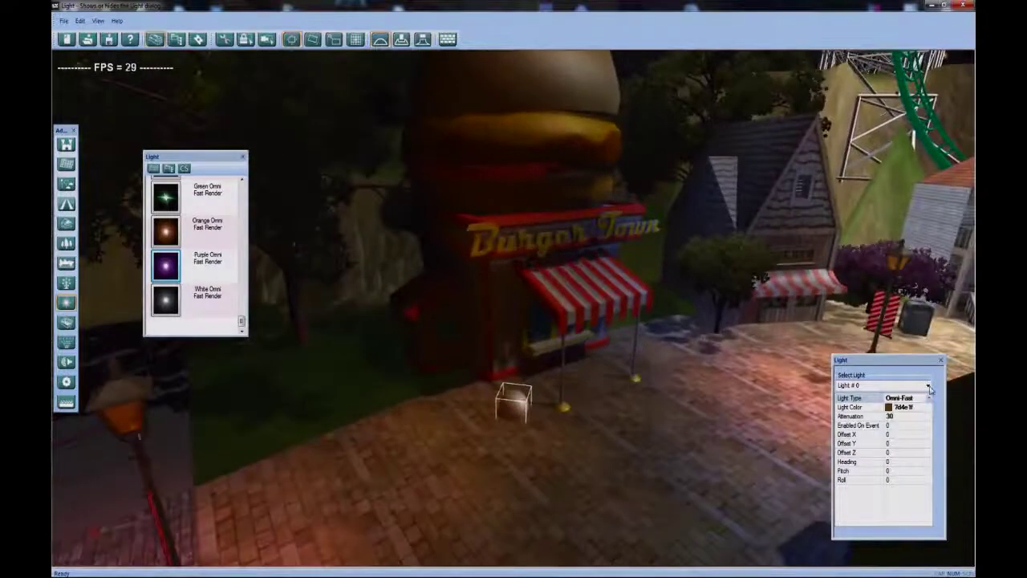
# Change the burger stand light's type to Omni-HD and set its attenuation to 55
pyautogui.click(929, 399)
pyautogui.click(897, 414)
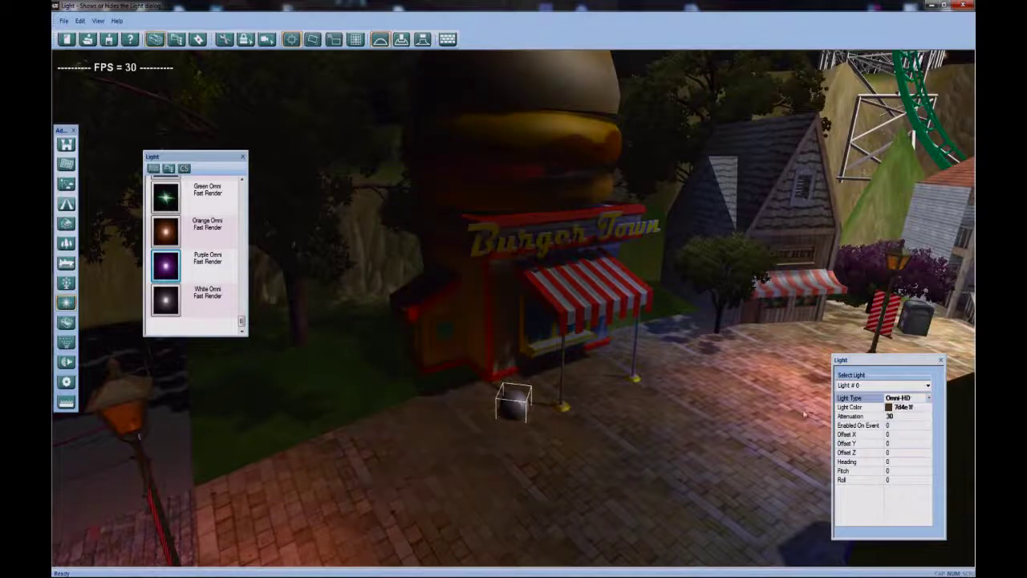
pyautogui.moveTo(567, 368); pyautogui.dragTo(565, 412, button='middle')
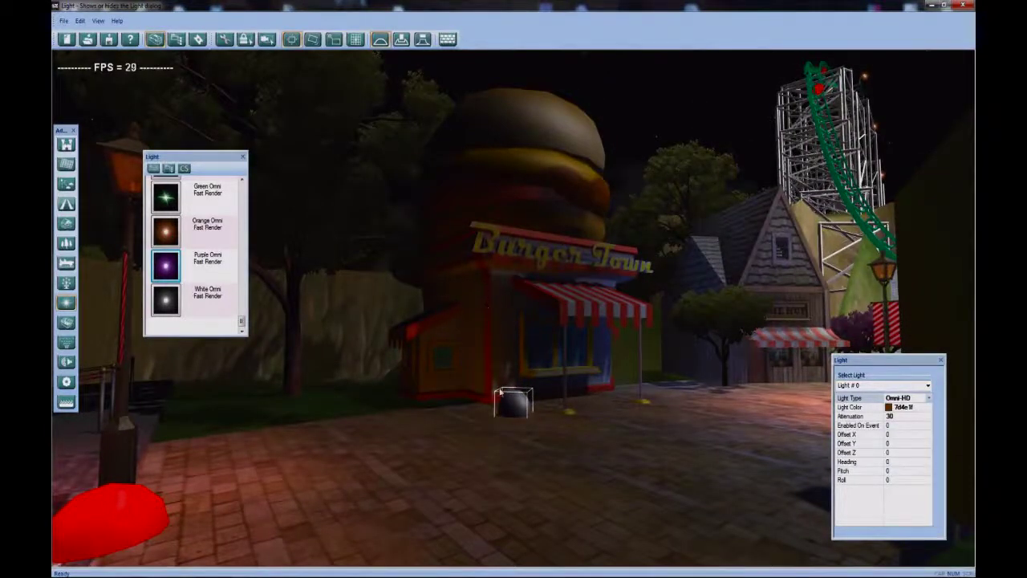
pyautogui.click(922, 417)
pyautogui.click(928, 414)
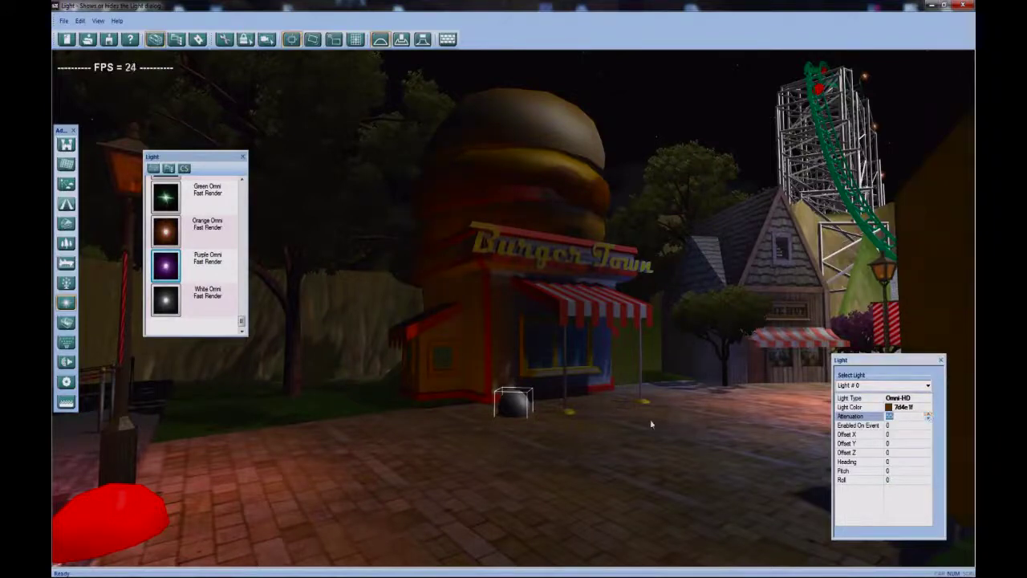
pyautogui.moveTo(645, 425); pyautogui.dragTo(567, 424, button='middle')
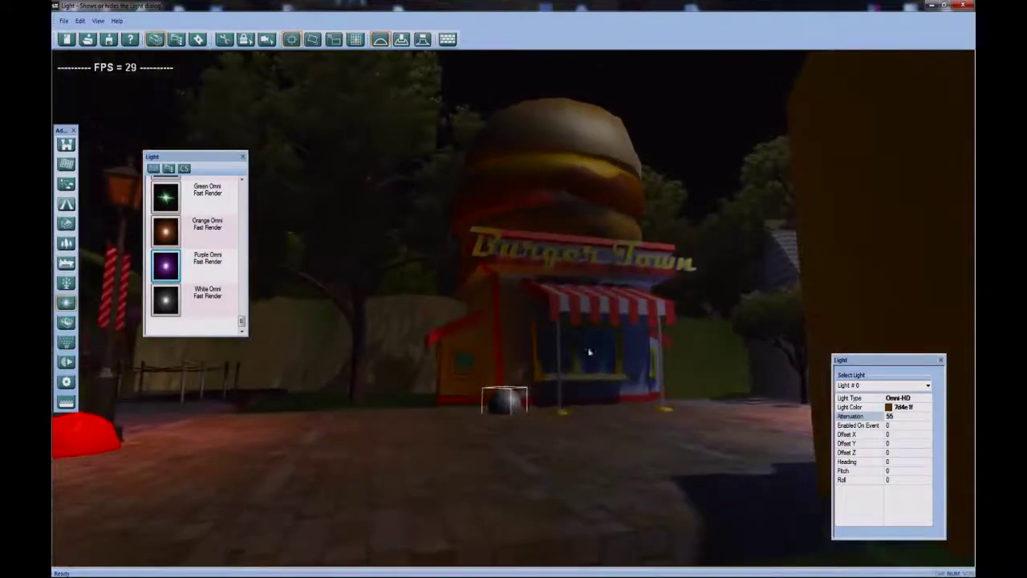
pyautogui.scroll(3, 586, 358)
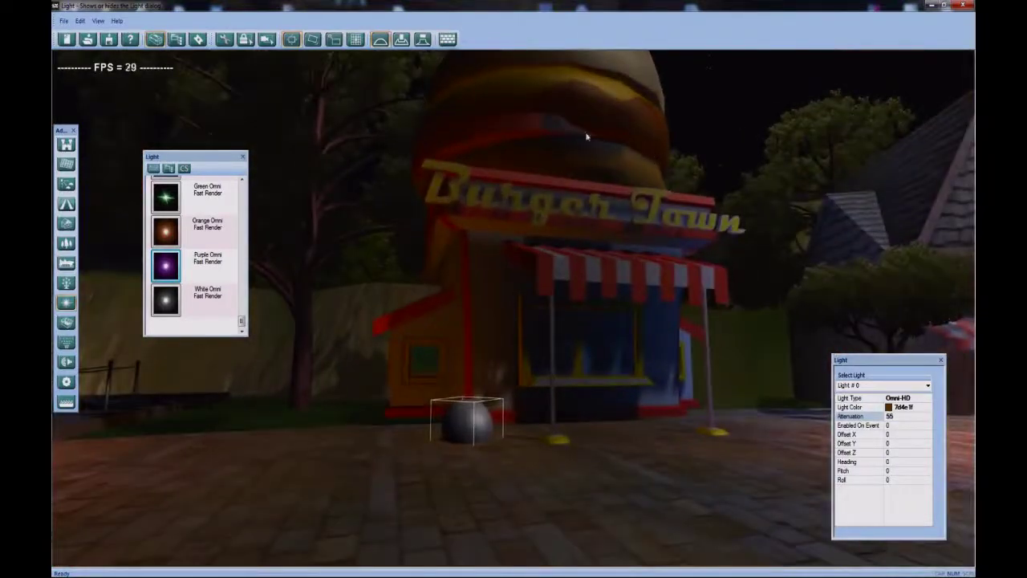
pyautogui.scroll(-3, 590, 396)
pyautogui.moveTo(602, 394); pyautogui.dragTo(631, 363, button='middle')
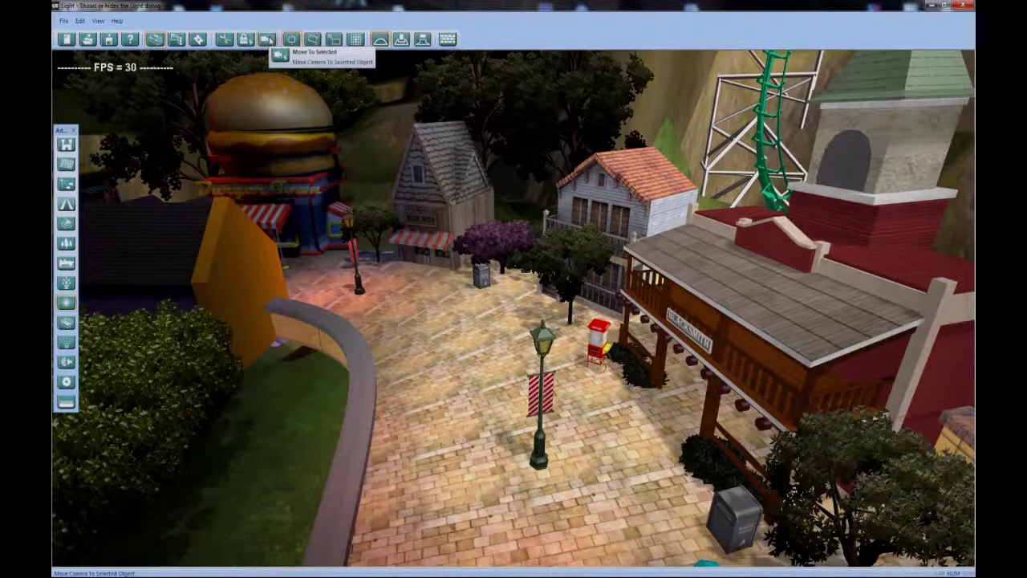
# Select the light beside the trash can near the Blacksmith building, try its move manipulator, and clear the selection
pyautogui.click(267, 39)
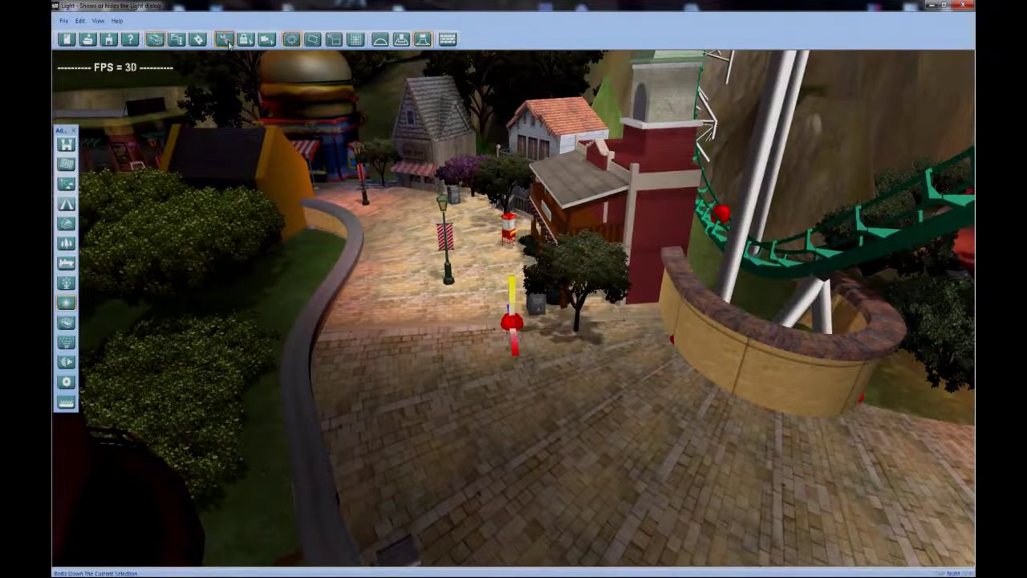
pyautogui.moveTo(481, 361); pyautogui.dragTo(359, 438, button='right')
pyautogui.click(497, 349)
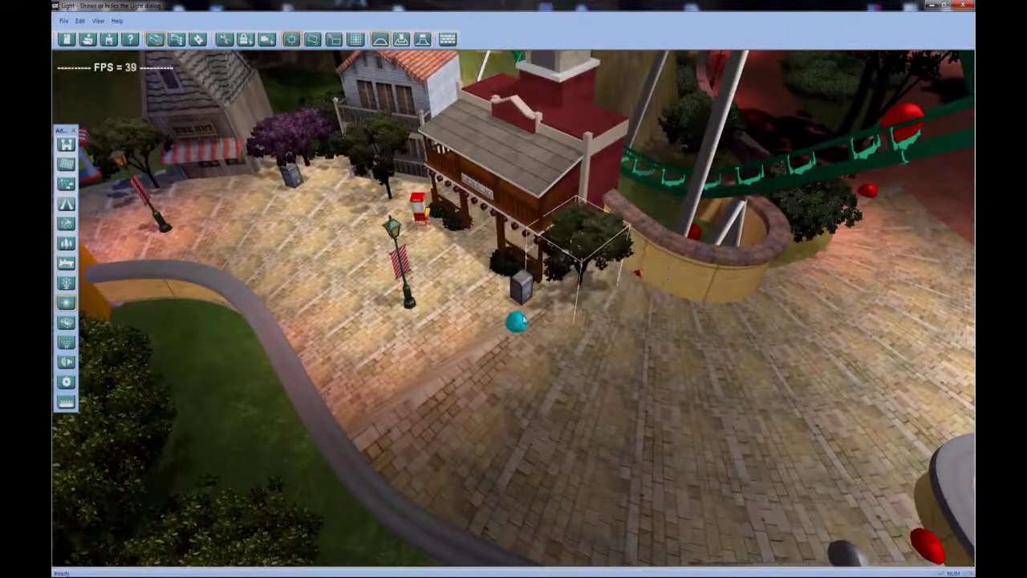
pyautogui.moveTo(523, 321); pyautogui.dragTo(521, 323)
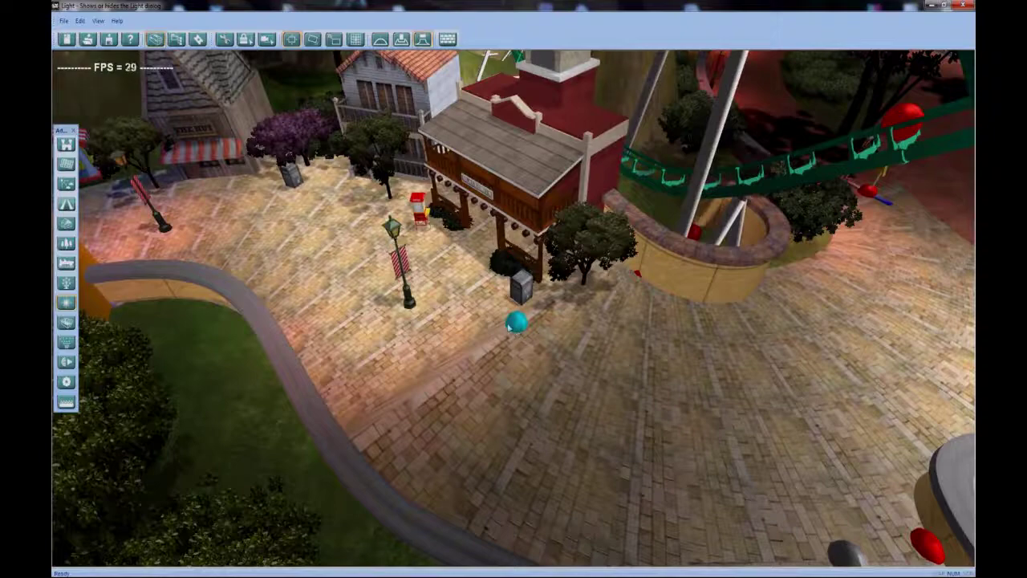
pyautogui.click(516, 324)
pyautogui.moveTo(518, 327); pyautogui.dragTo(523, 336, button='right')
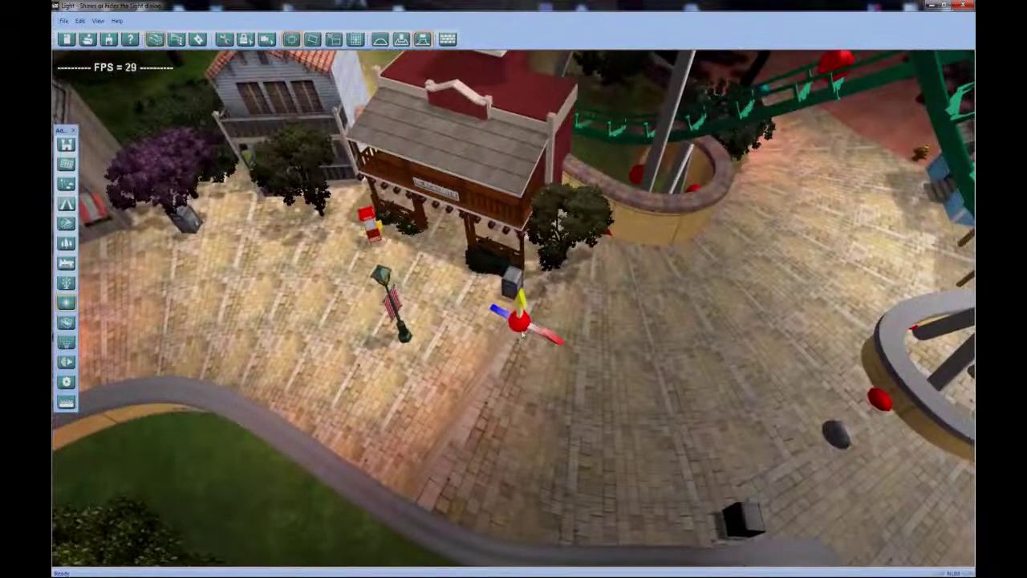
pyautogui.press('space')
pyautogui.press('space')
pyautogui.moveTo(678, 417); pyautogui.dragTo(334, 393, button='right')
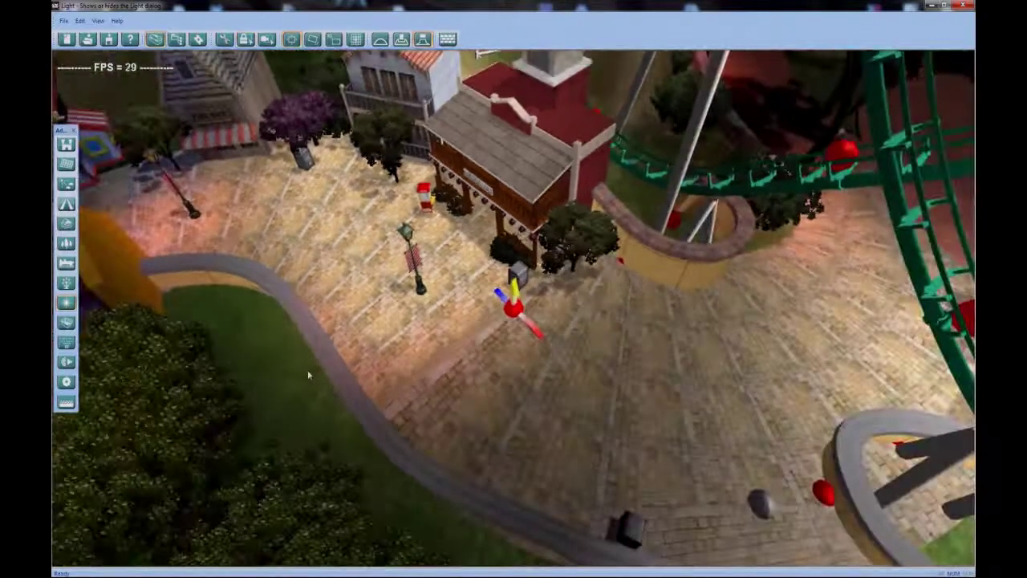
pyautogui.click(311, 373)
# Select the four small trees along the plaza beside the Blacksmith, the balcony house and The Hut, and bolt them down
pyautogui.moveTo(529, 438); pyautogui.dragTo(546, 362, button='right')
pyautogui.moveTo(546, 362); pyautogui.dragTo(537, 431, button='middle')
pyautogui.scroll(2, 587, 420)
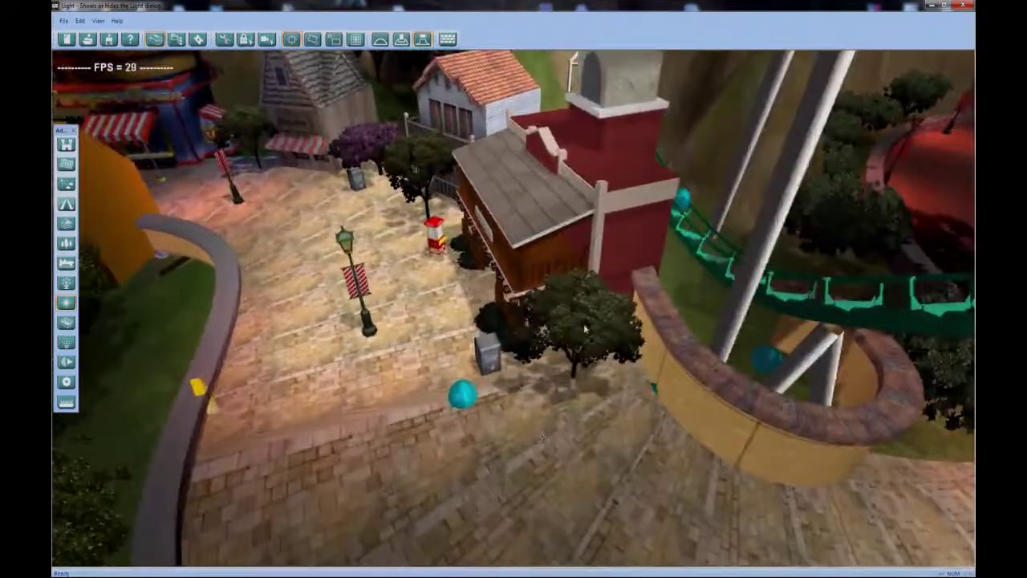
pyautogui.click(586, 329)
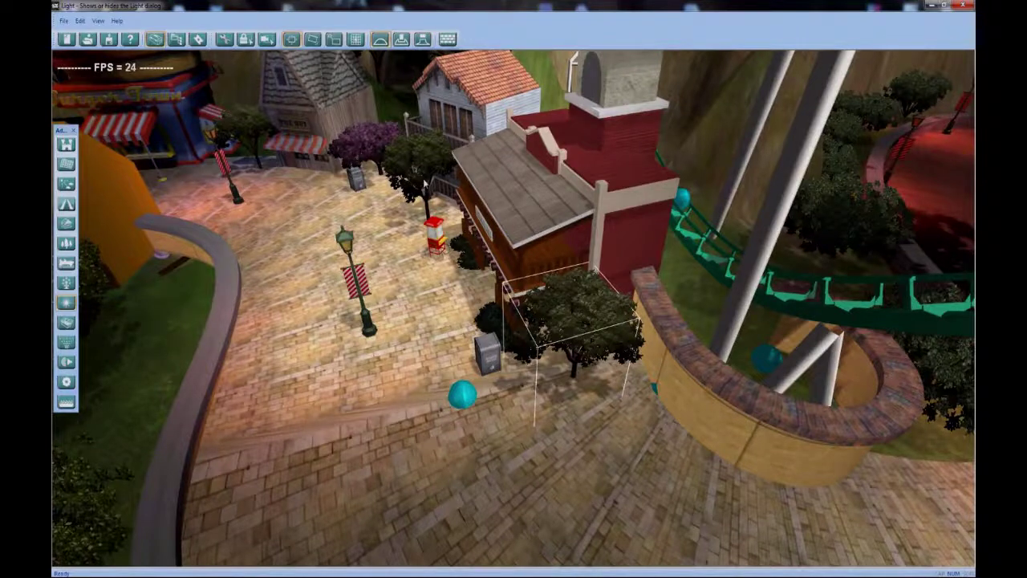
pyautogui.keyDown('ctrl'); pyautogui.click(426, 185); pyautogui.keyUp('ctrl')
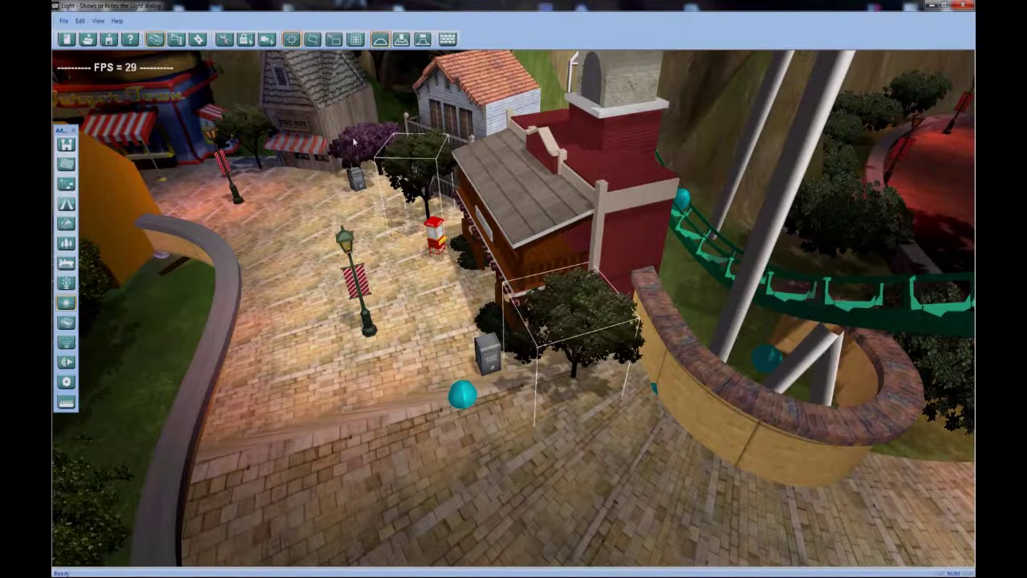
pyautogui.moveTo(350, 164); pyautogui.dragTo(353, 209, button='middle')
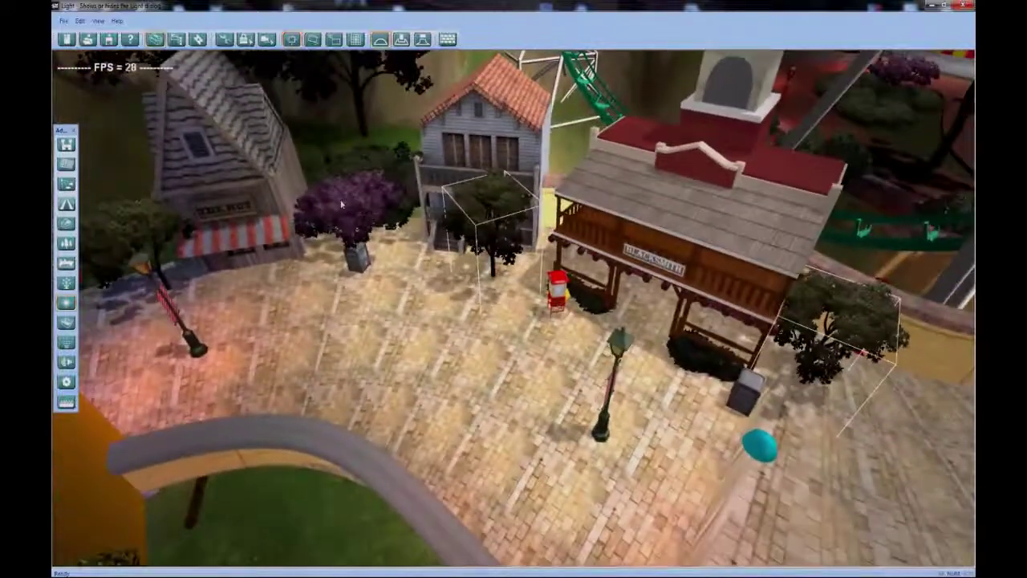
pyautogui.keyDown('ctrl'); pyautogui.click(343, 204); pyautogui.keyUp('ctrl')
pyautogui.moveTo(227, 265); pyautogui.dragTo(371, 343, button='middle')
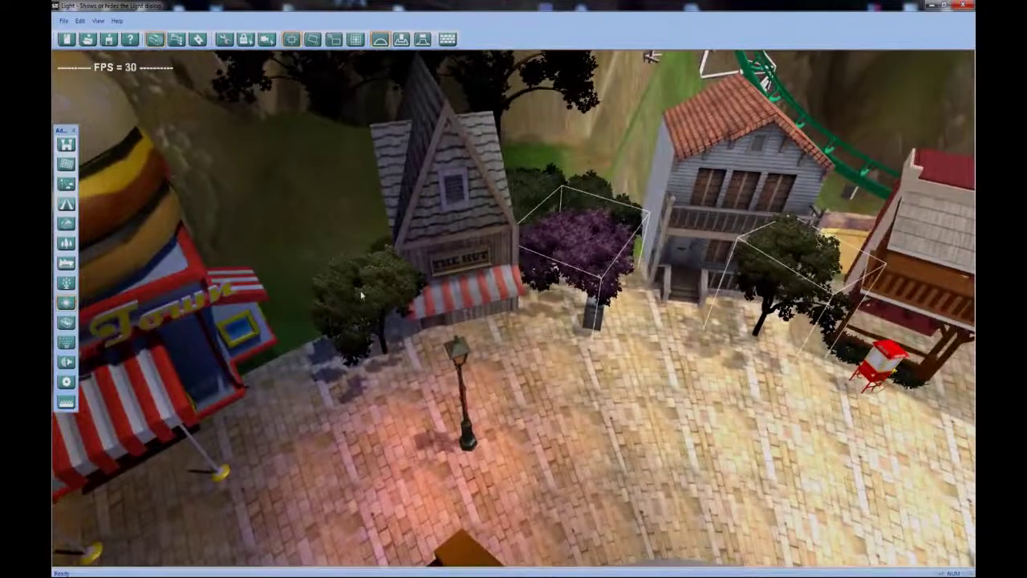
pyautogui.keyDown('ctrl'); pyautogui.click(372, 344); pyautogui.keyUp('ctrl')
pyautogui.moveTo(371, 344); pyautogui.dragTo(252, 76, button='right')
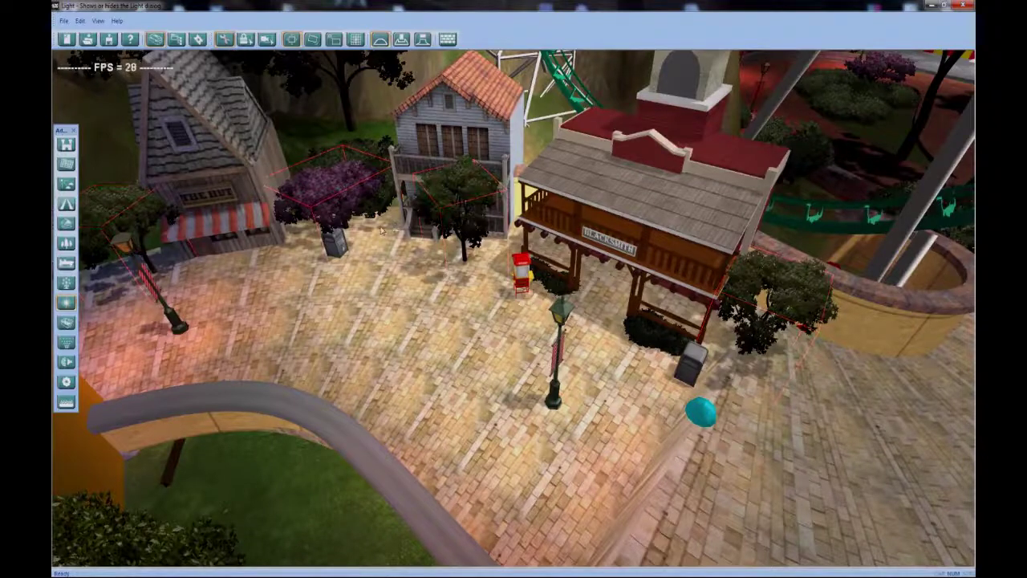
# Select The Hut together with the large trees behind it and examine the group from above
pyautogui.moveTo(417, 339); pyautogui.dragTo(514, 371, button='middle')
pyautogui.moveTo(763, 381); pyautogui.dragTo(674, 321, button='middle')
pyautogui.scroll(-3, 674, 321)
pyautogui.moveTo(514, 361); pyautogui.dragTo(432, 338, button='middle')
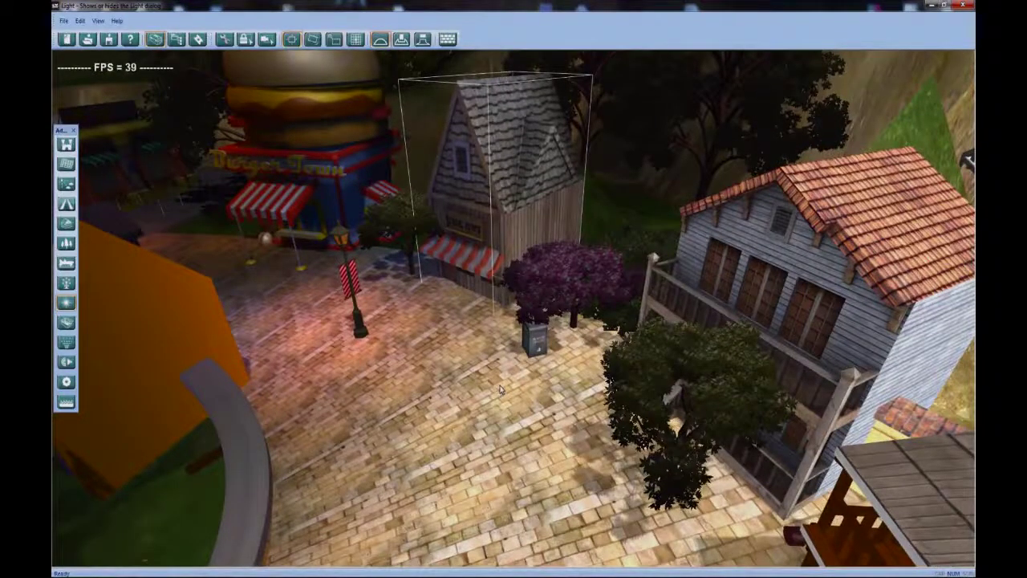
pyautogui.moveTo(431, 404); pyautogui.dragTo(473, 338, button='middle')
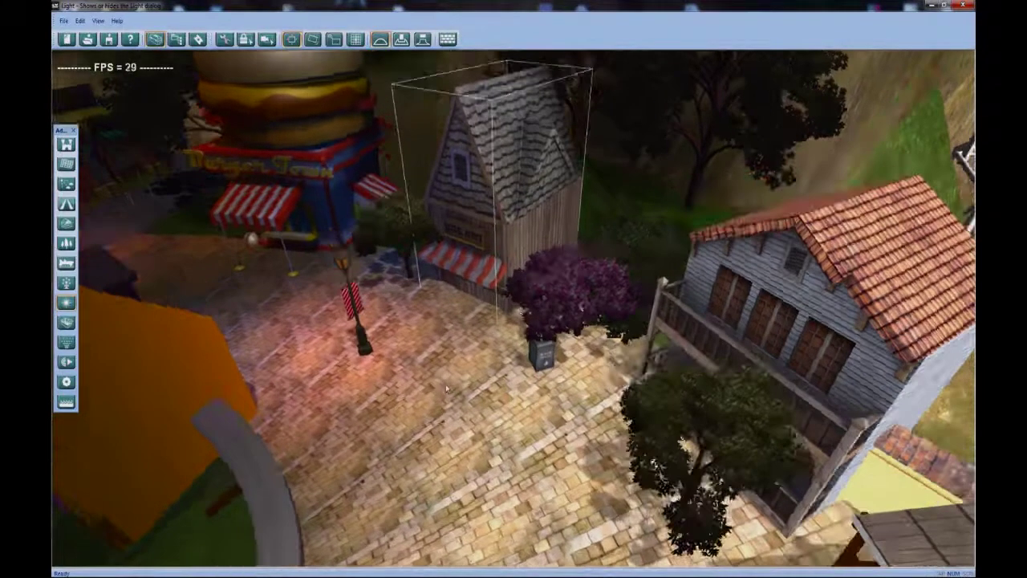
pyautogui.scroll(-3, 511, 261)
pyautogui.moveTo(511, 261); pyautogui.dragTo(593, 153, button='middle')
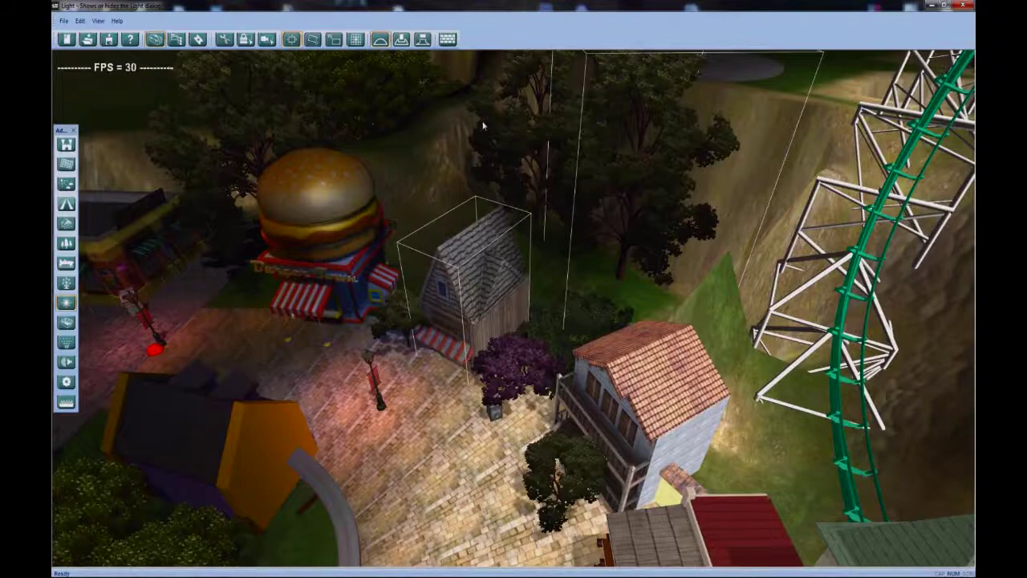
pyautogui.moveTo(545, 156); pyautogui.dragTo(442, 125, button='middle')
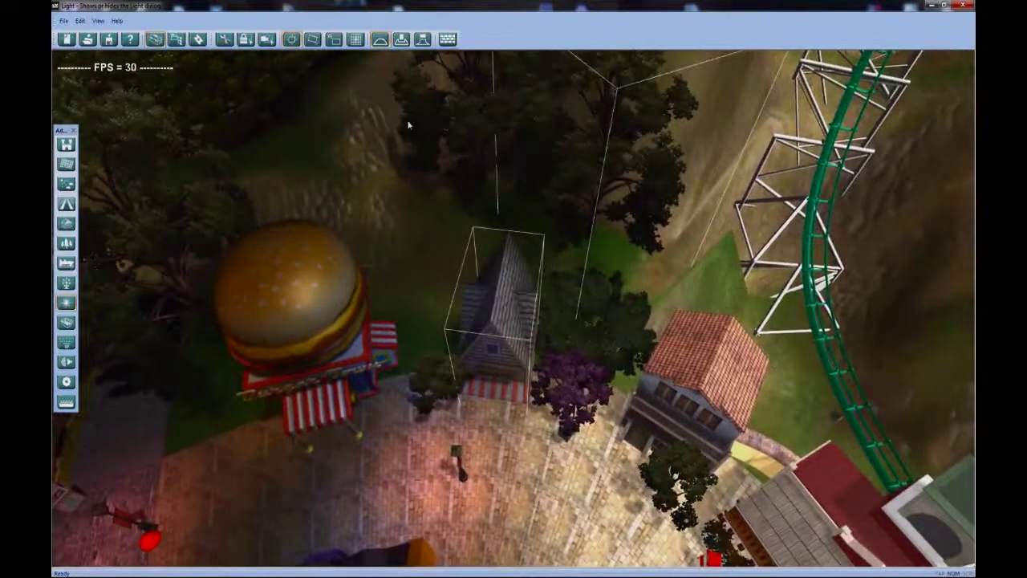
pyautogui.keyDown('alt'); pyautogui.moveTo(463, 191); pyautogui.dragTo(439, 214, button='middle'); pyautogui.keyUp('alt')
pyautogui.moveTo(439, 213); pyautogui.dragTo(452, 193)
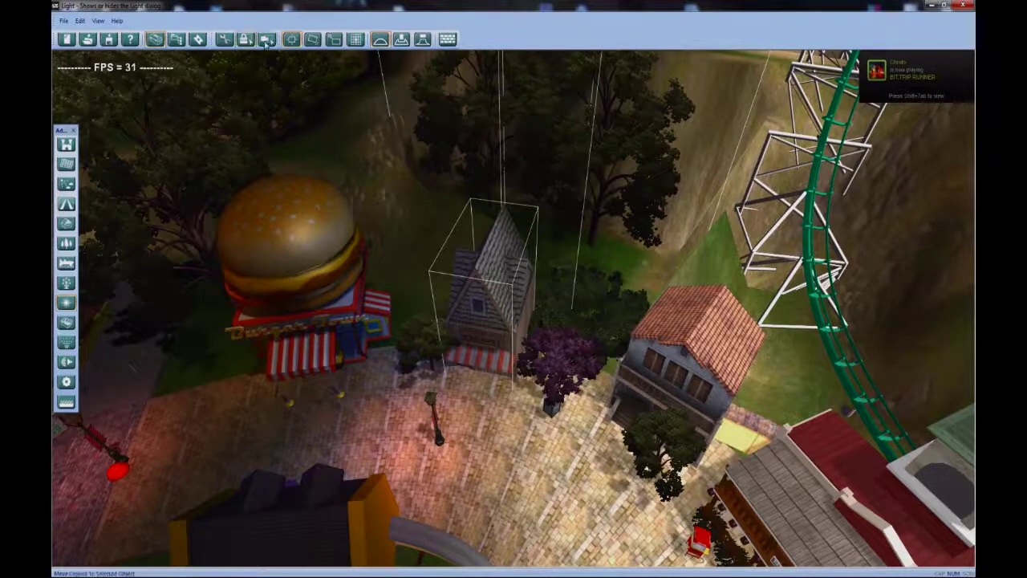
pyautogui.moveTo(465, 178); pyautogui.dragTo(542, 224, button='middle')
pyautogui.moveTo(486, 277); pyautogui.dragTo(500, 257)
pyautogui.scroll(-6, 500, 257)
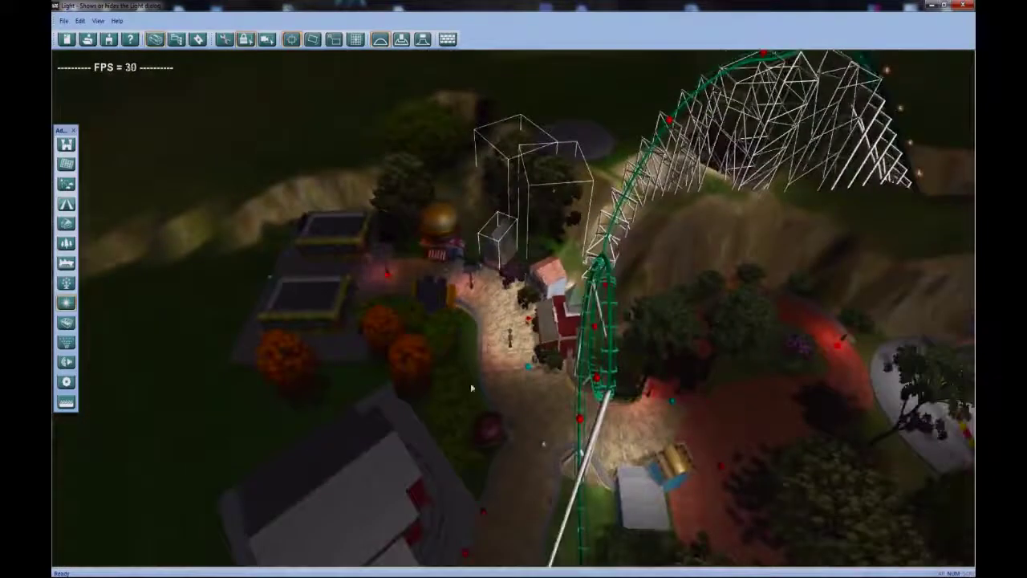
# Move the camera to the selected flat-roofed building and to the Ferris wheel, and examine the wheel up close
pyautogui.moveTo(472, 389); pyautogui.dragTo(268, 305, button='right')
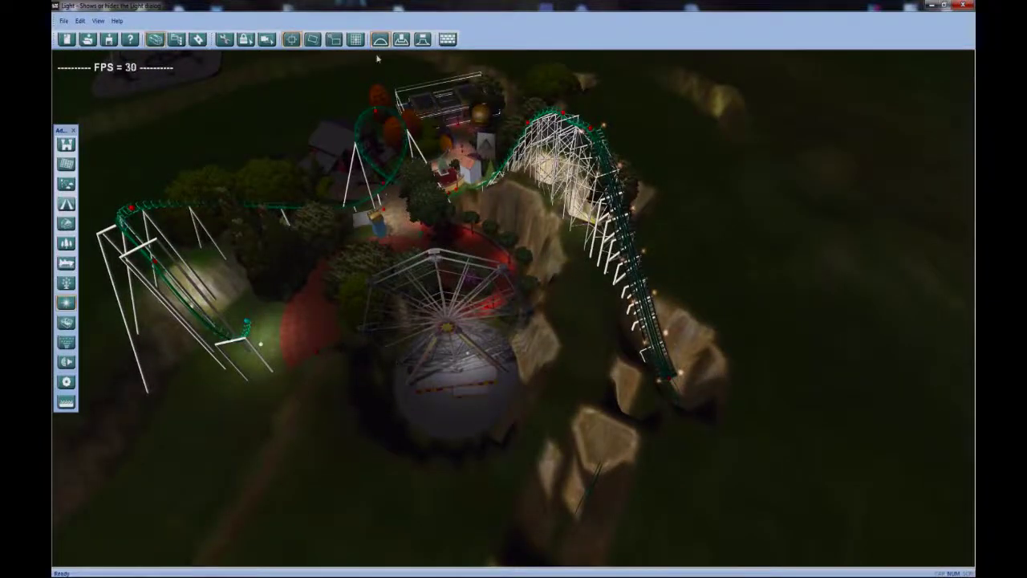
pyautogui.click(267, 38)
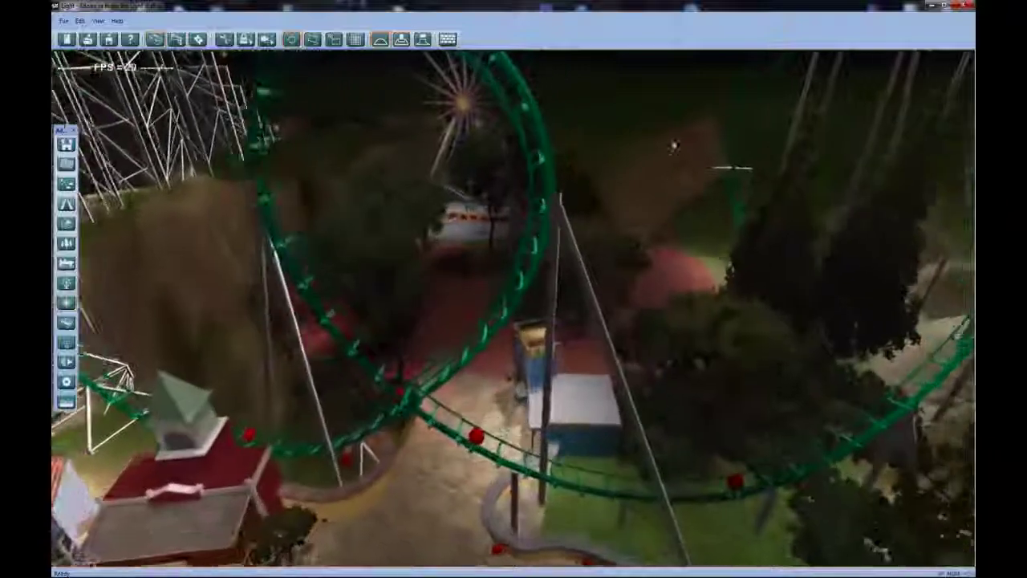
pyautogui.click(452, 169)
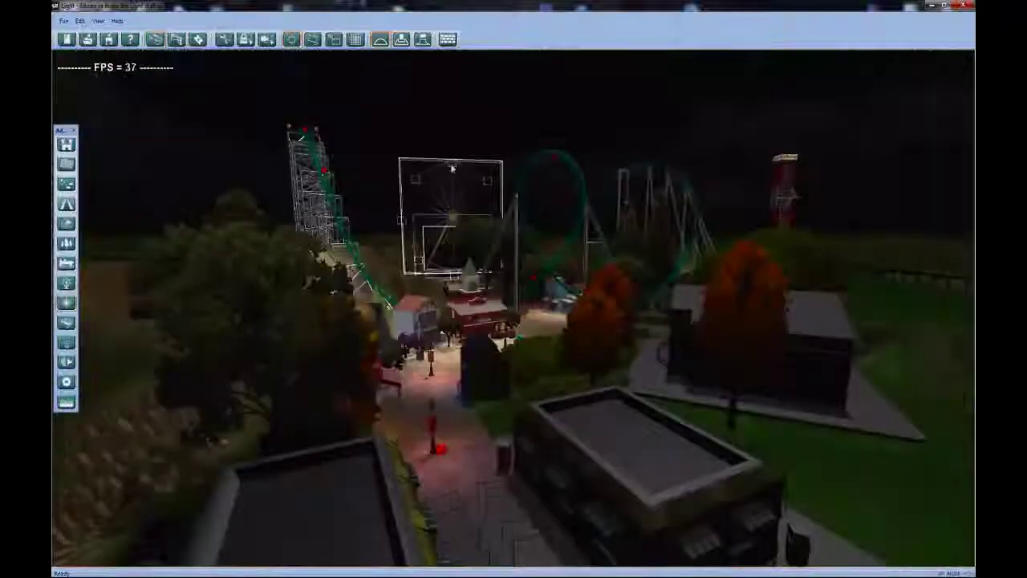
pyautogui.click(268, 40)
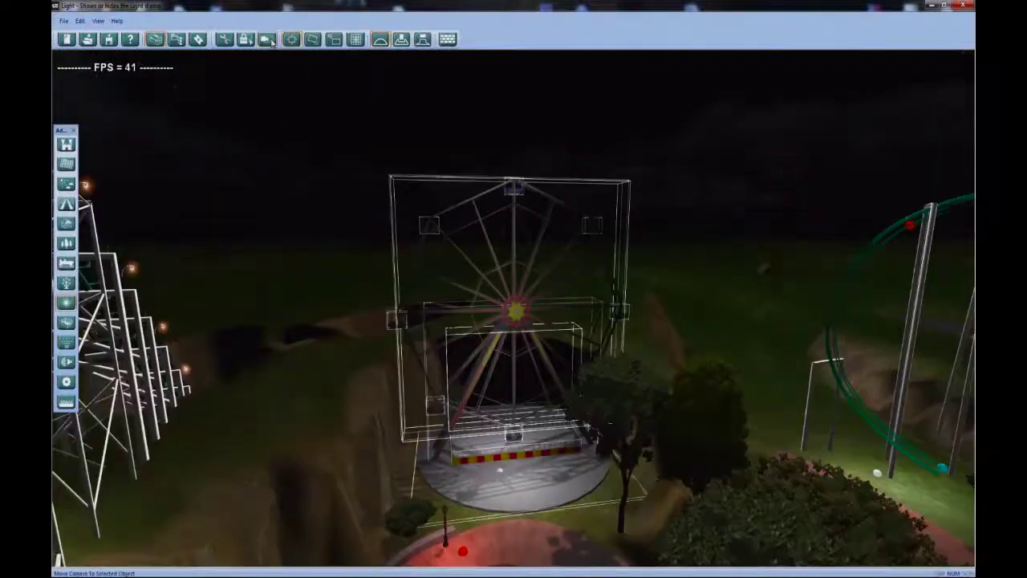
pyautogui.moveTo(488, 486); pyautogui.dragTo(408, 244, button='right')
pyautogui.click(185, 165)
pyautogui.moveTo(666, 238); pyautogui.dragTo(539, 323, button='right')
pyautogui.moveTo(547, 252); pyautogui.dragTo(489, 278, button='right')
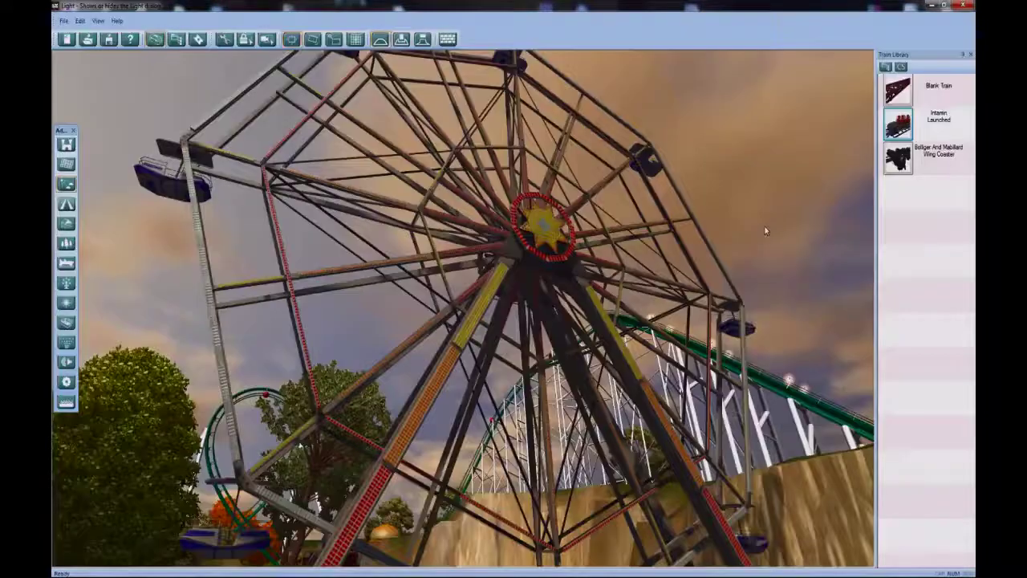